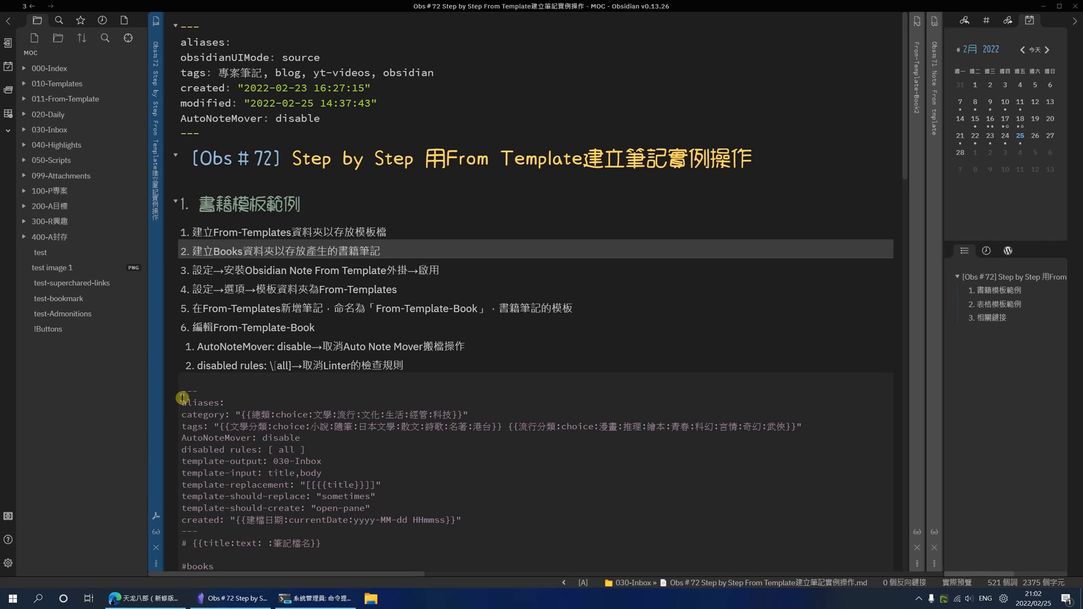
# Open the existing videos vault from the vault list.
pyautogui.click(11, 517)
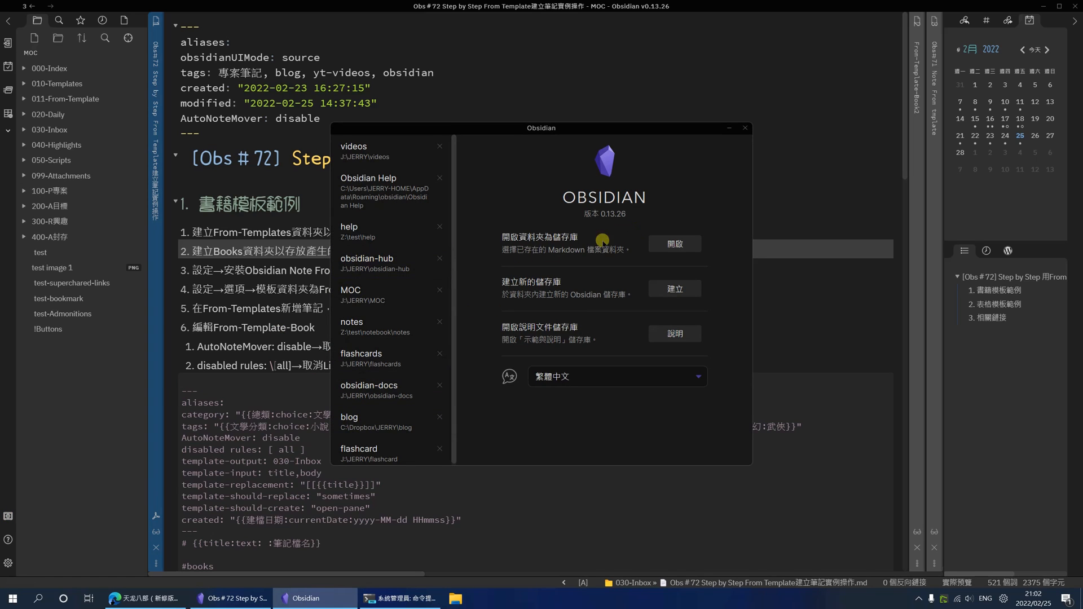
pyautogui.click(390, 153)
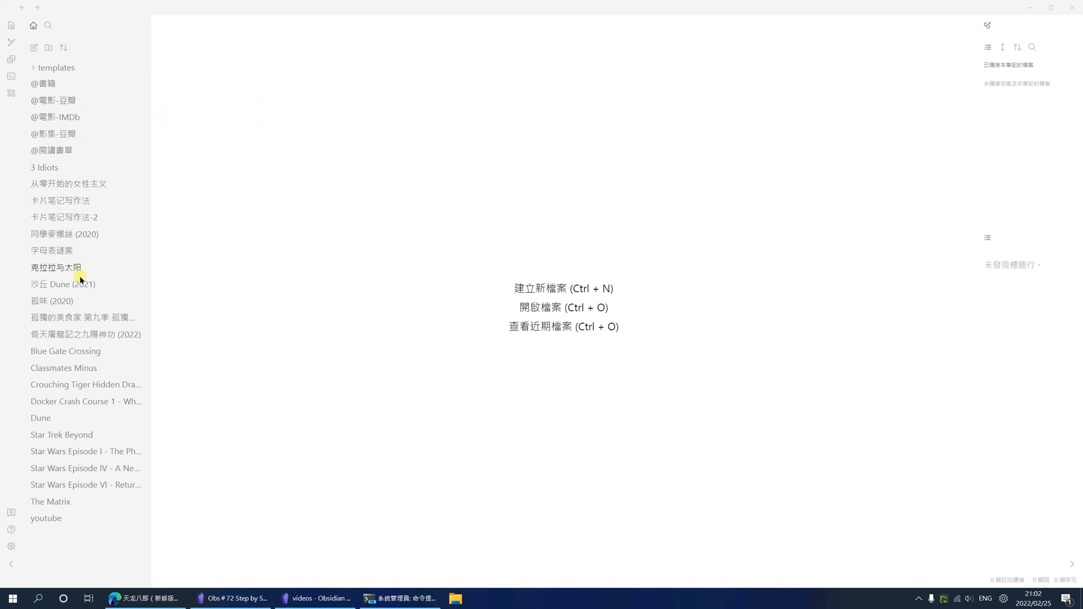
pyautogui.click(11, 546)
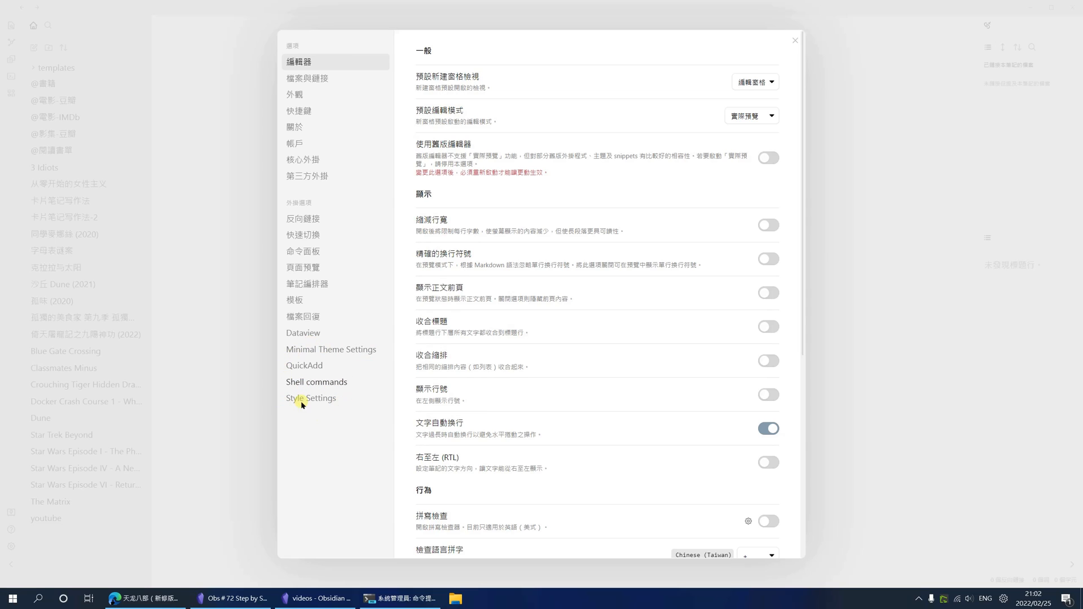
pyautogui.click(795, 41)
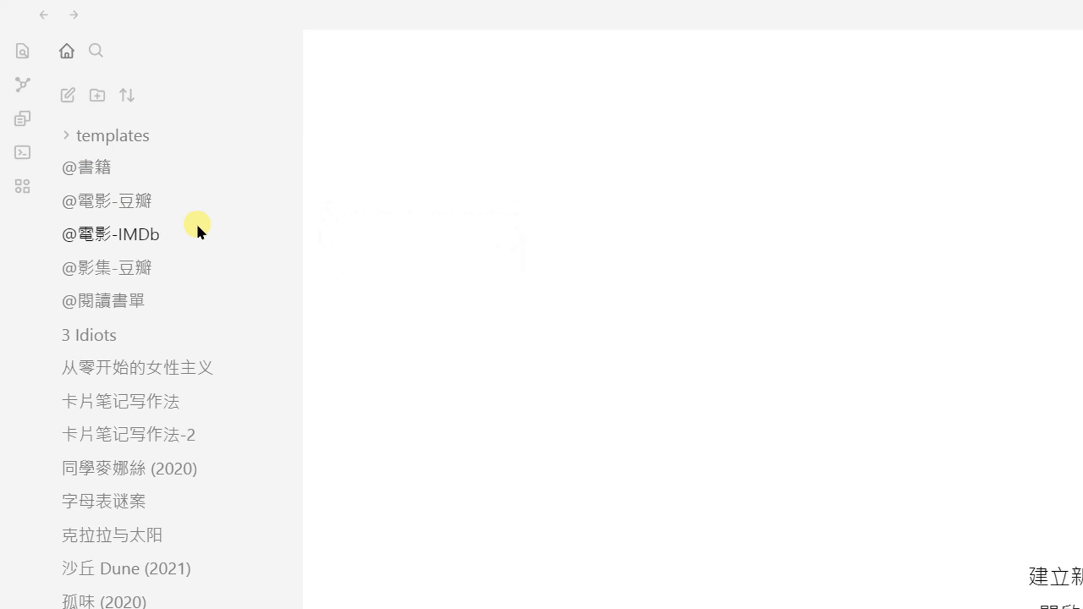
# Create a blank untitled note and a folder named From-Templates at the root of the vault.
pyautogui.click(68, 92)
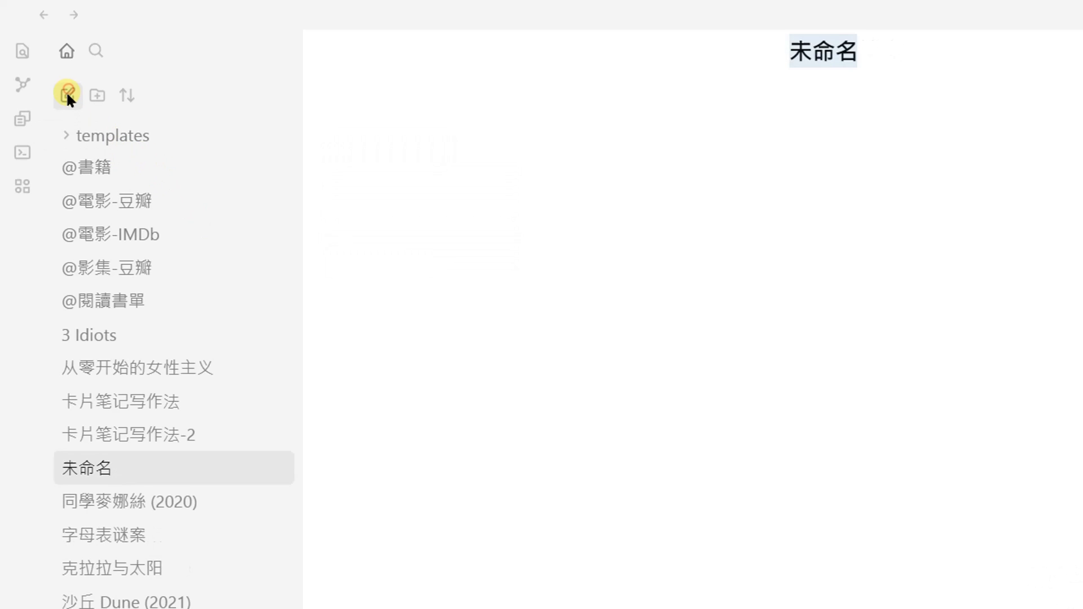
pyautogui.click(203, 459)
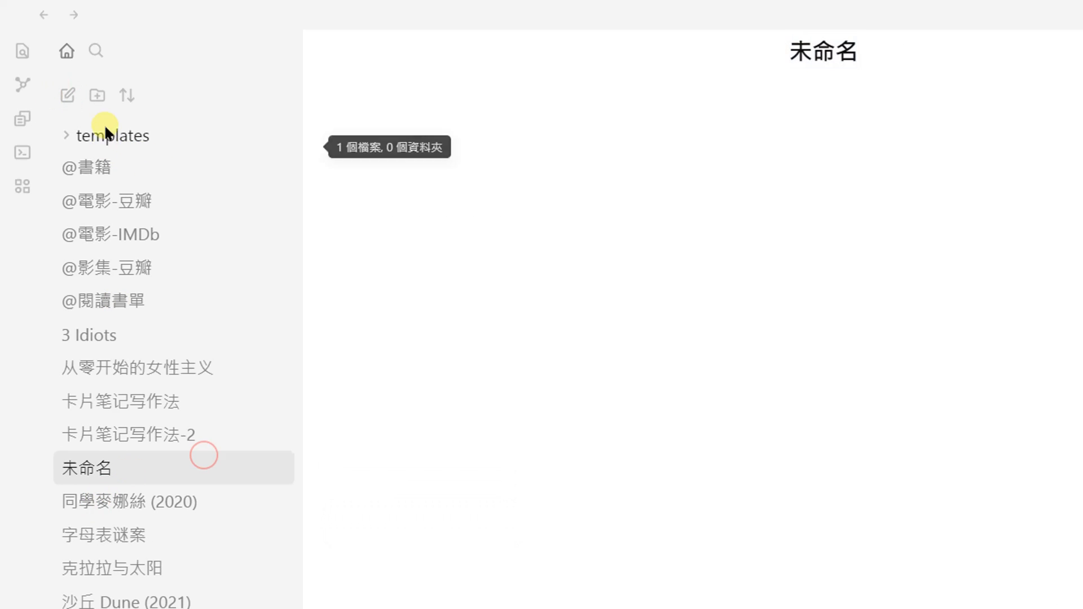
pyautogui.click(104, 94)
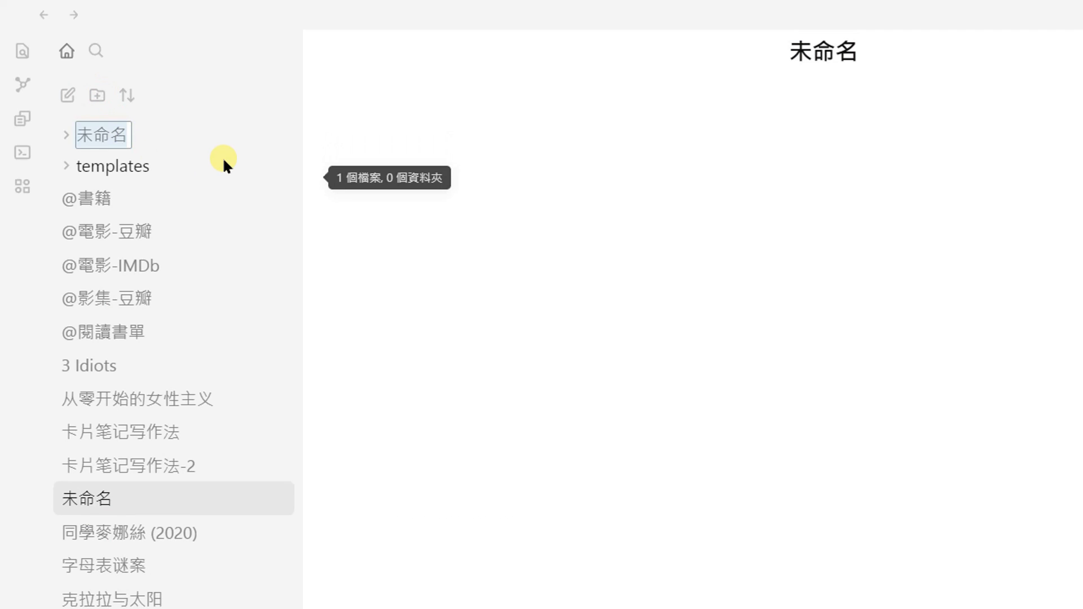
pyautogui.write('From-Templates')
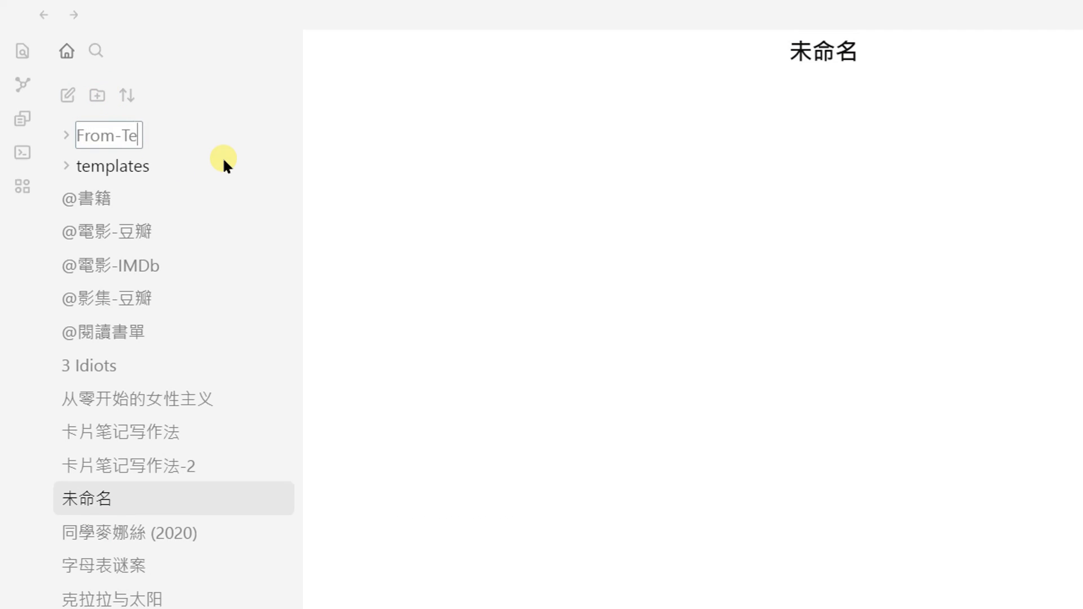
pyautogui.press('Return')
pyautogui.click(167, 136)
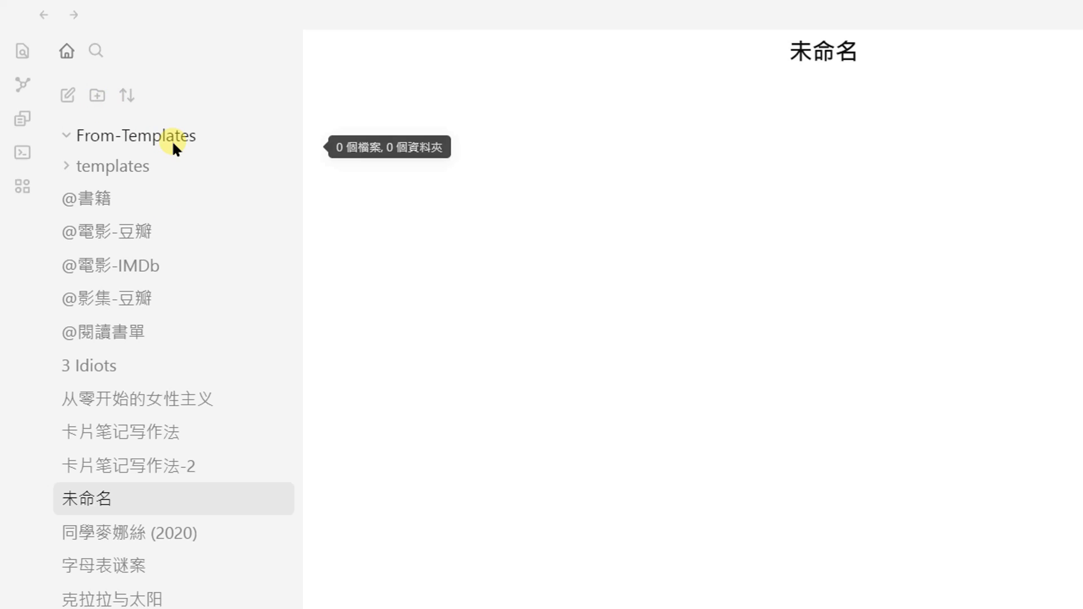
# Create a second root-level folder named Books and collapse the From-Templates folder.
pyautogui.click(98, 84)
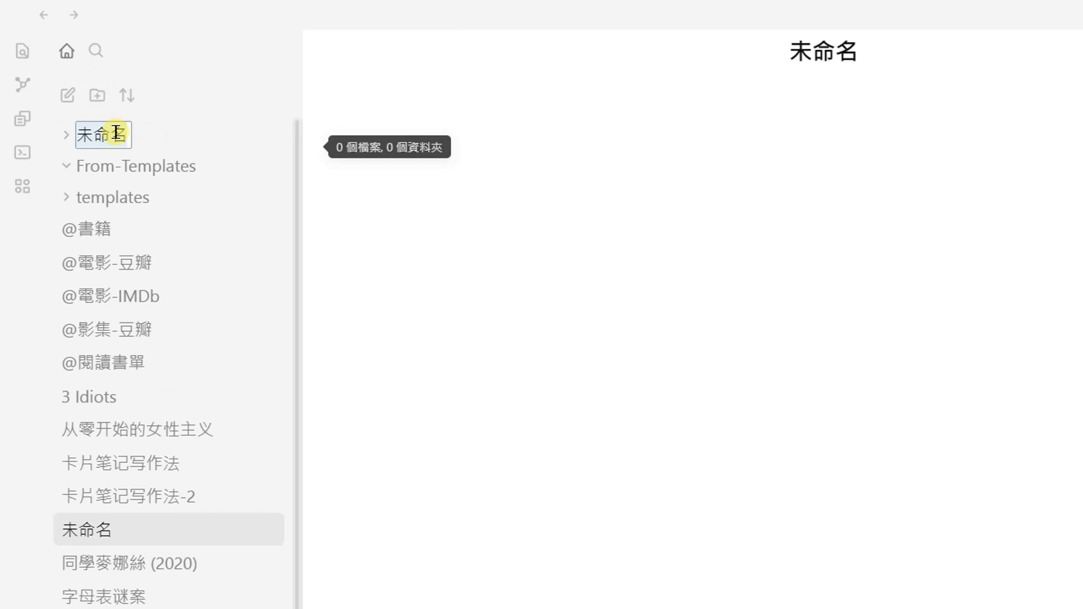
pyautogui.write('Books')
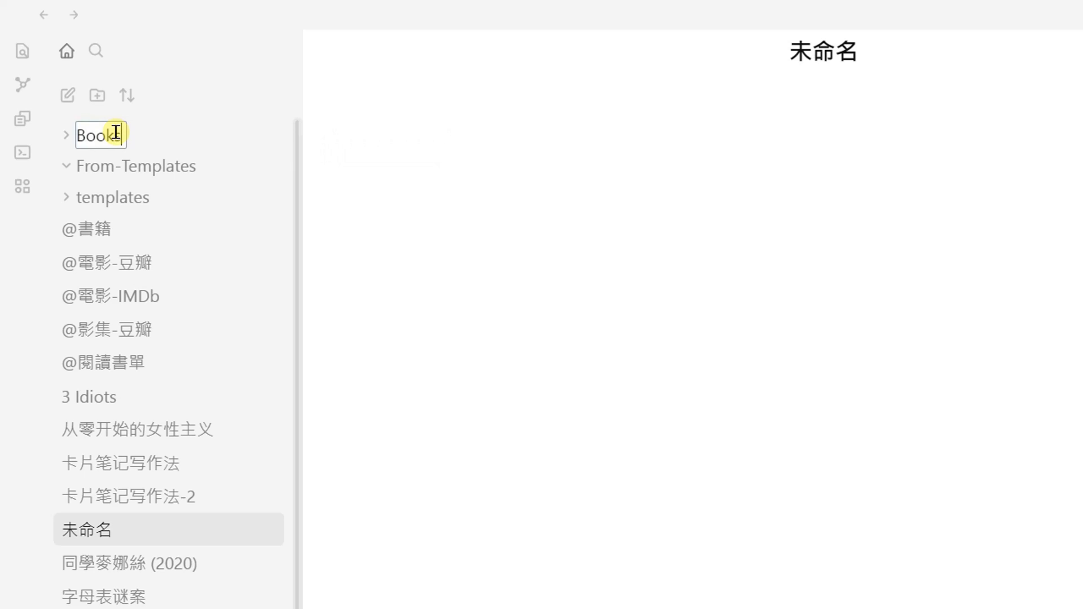
pyautogui.press('Return')
pyautogui.click(77, 164)
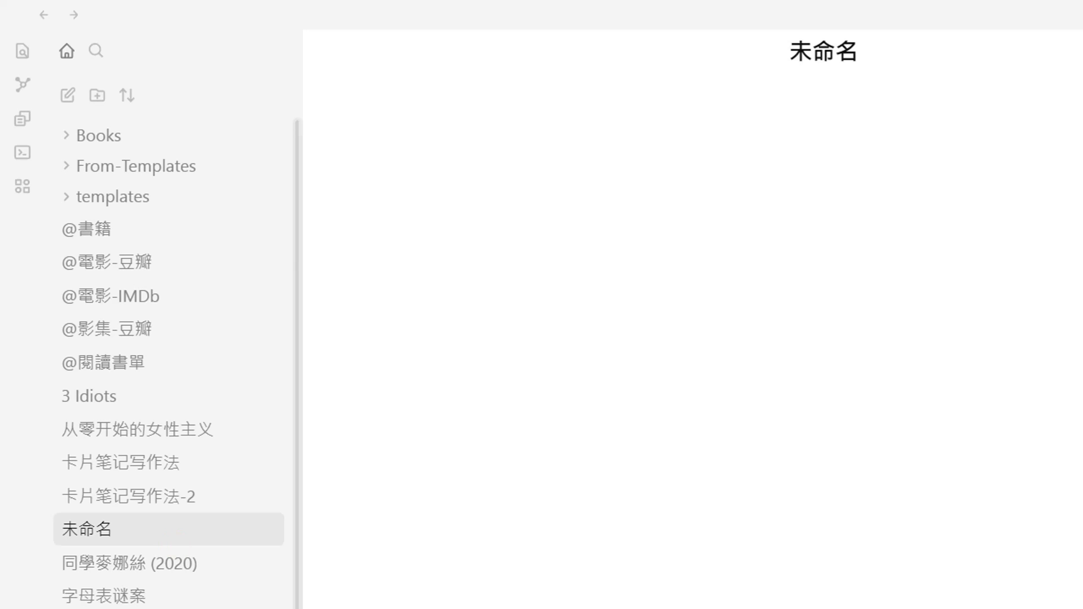
# Search the community plugins for "from templ", and install and enable the From Template plugin.
pyautogui.hotkey('ctrl', ',')
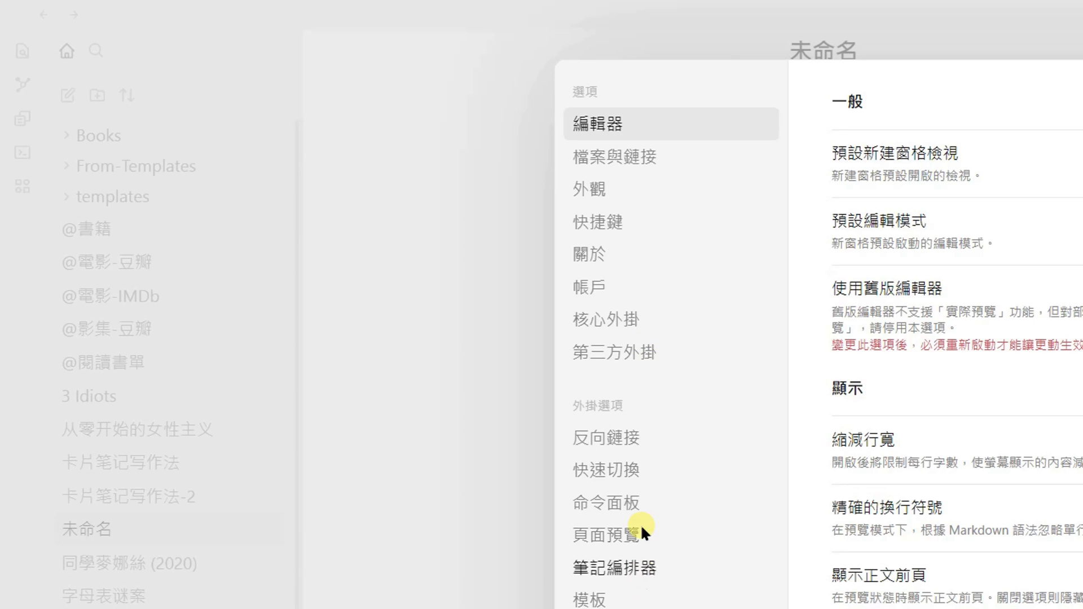
pyautogui.click(644, 356)
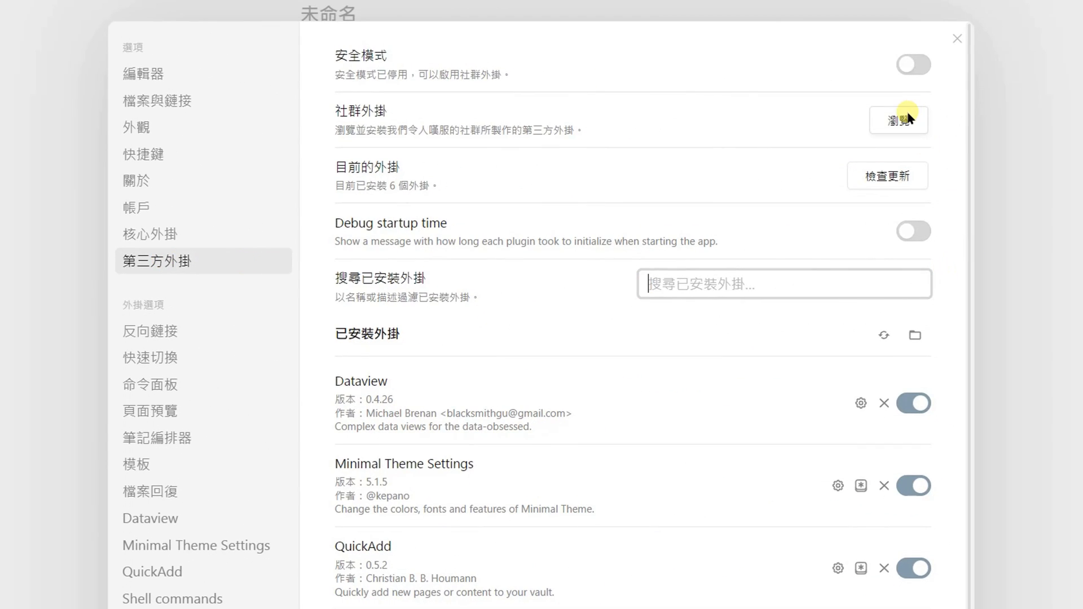
pyautogui.click(908, 117)
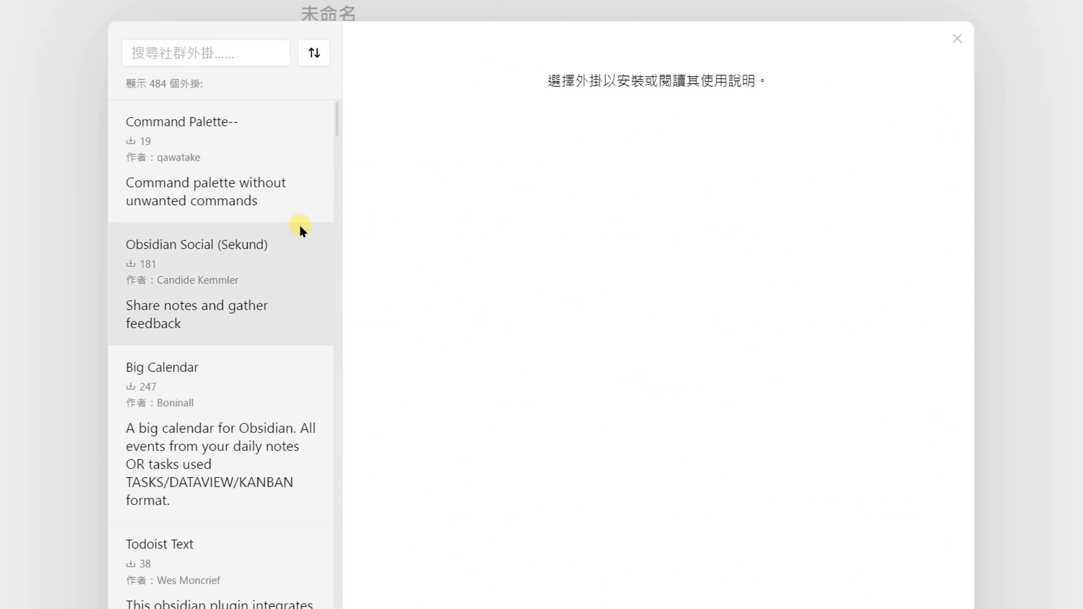
pyautogui.click(169, 54)
pyautogui.write('fr')
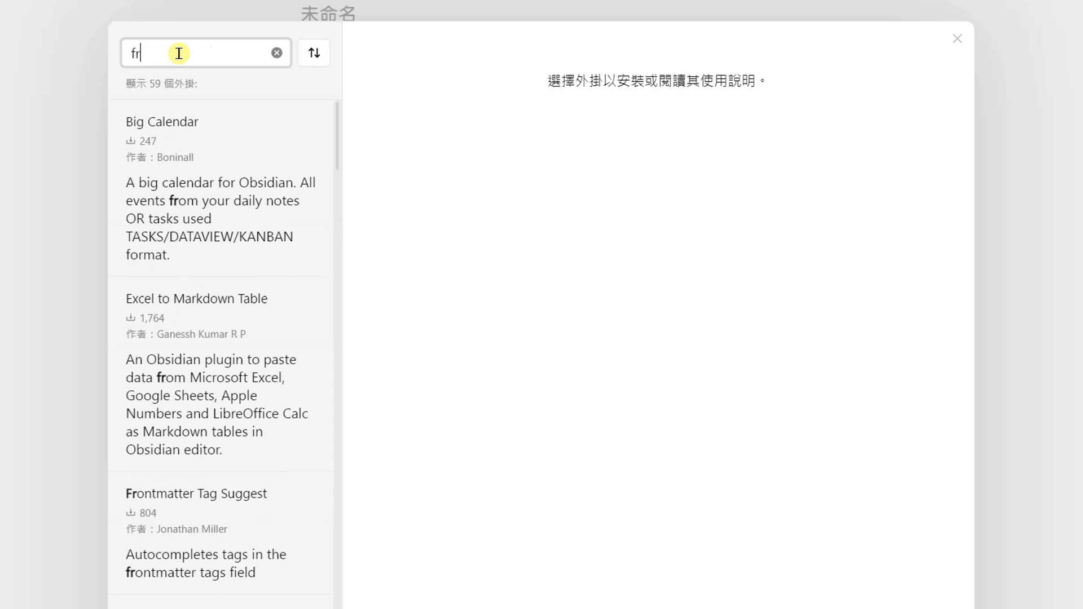
pyautogui.write('om templ')
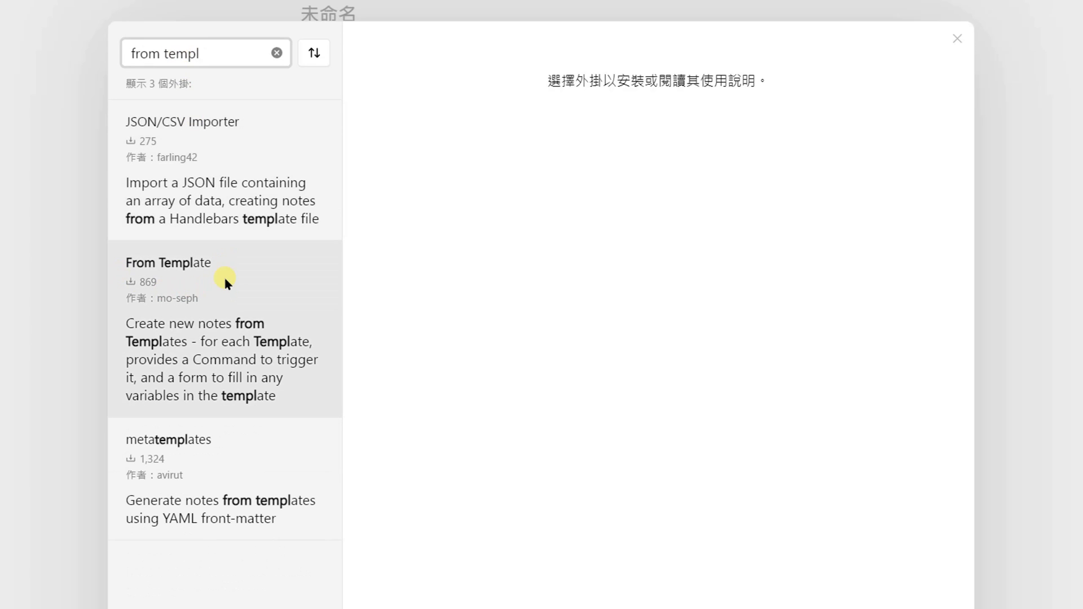
pyautogui.click(239, 312)
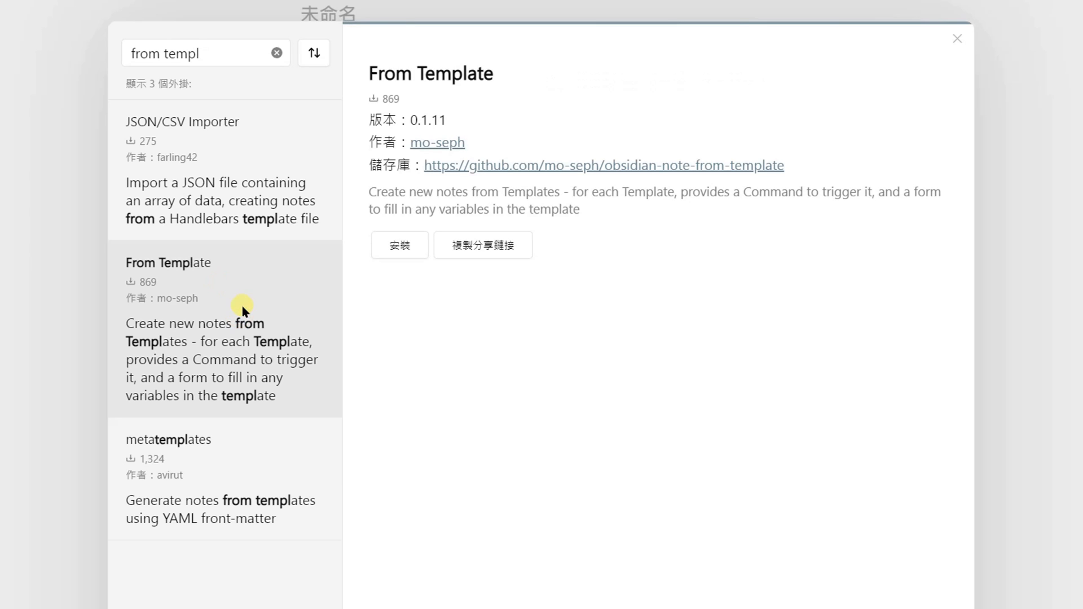
pyautogui.click(399, 245)
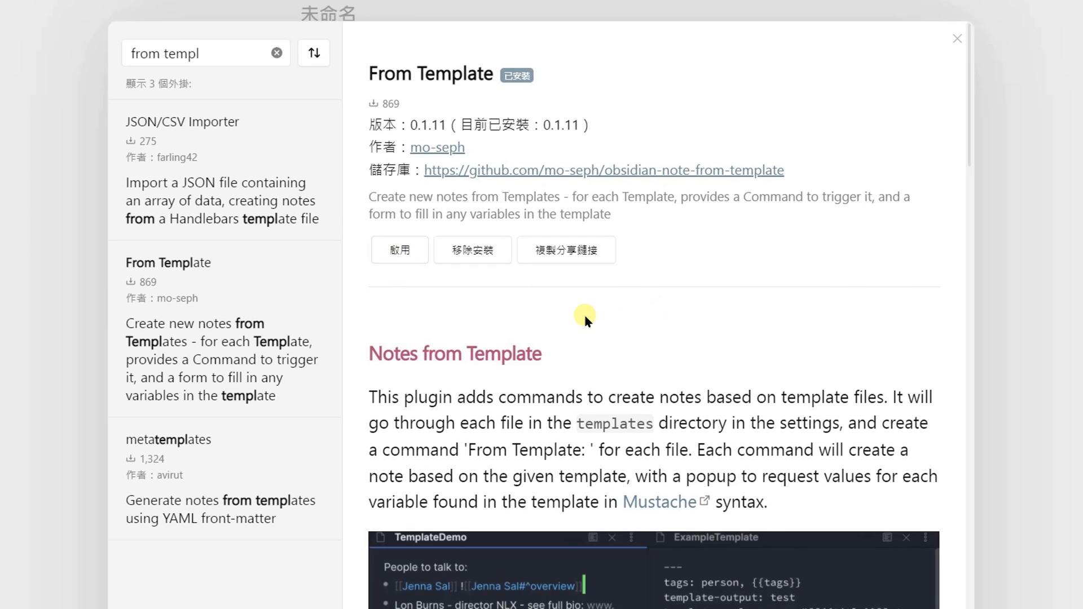
pyautogui.click(399, 254)
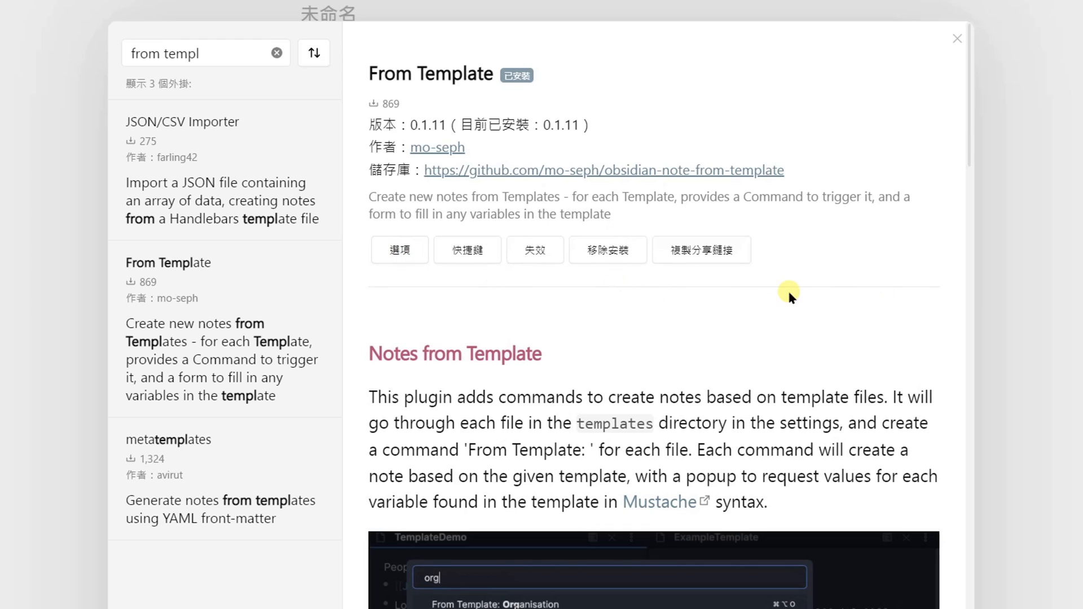
# Set the From Template plugin's Template Directory to the From-Templates folder and close the settings.
pyautogui.click(399, 250)
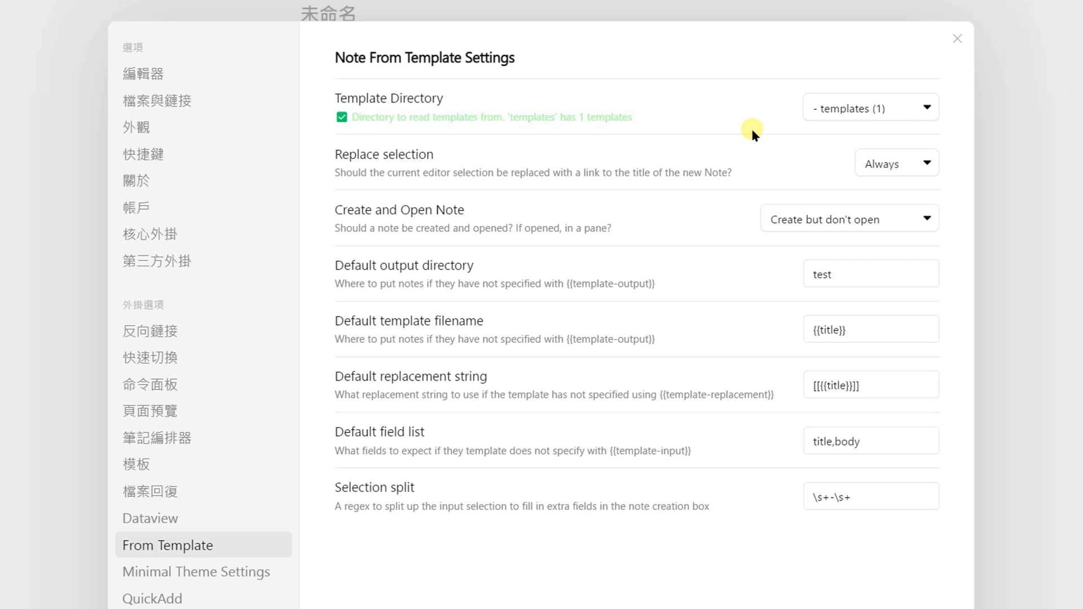
pyautogui.click(885, 111)
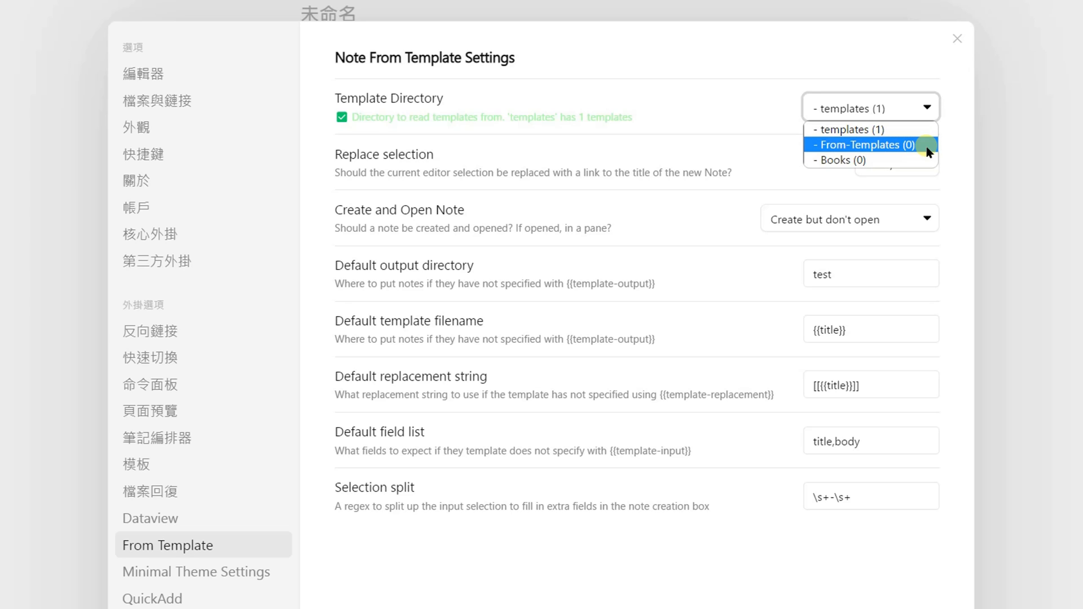
pyautogui.click(867, 146)
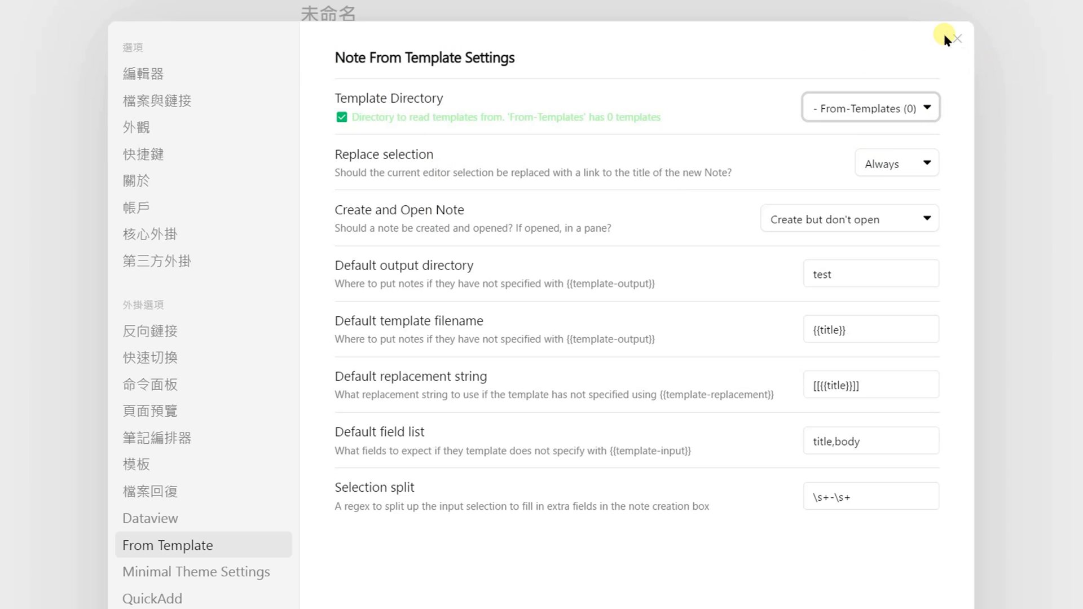
pyautogui.click(957, 39)
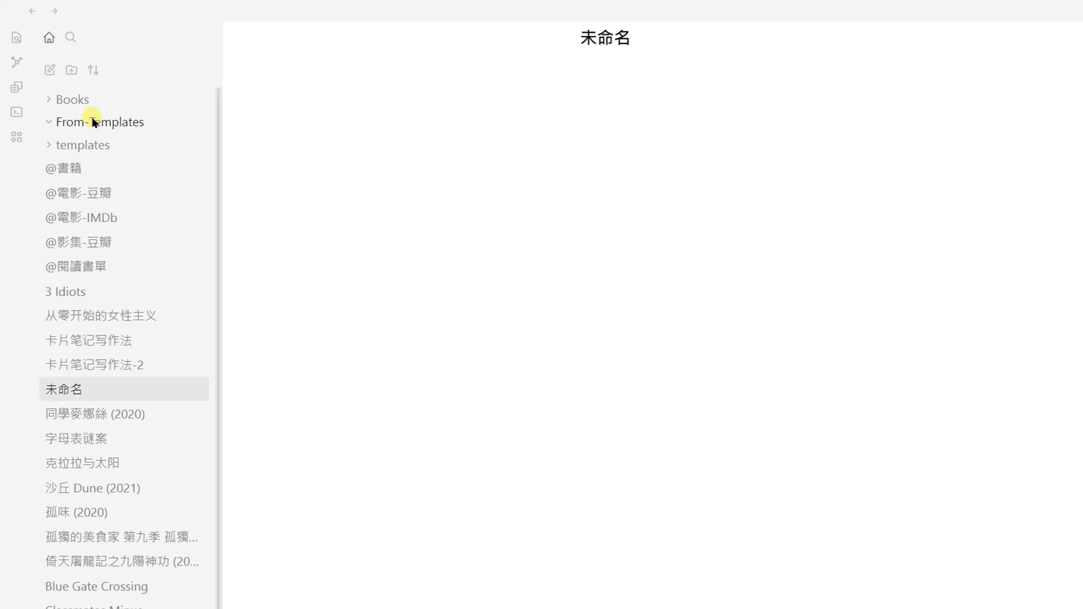
# Create a new note inside the From-Templates folder and name it From-Template-Book.
pyautogui.click(111, 122)
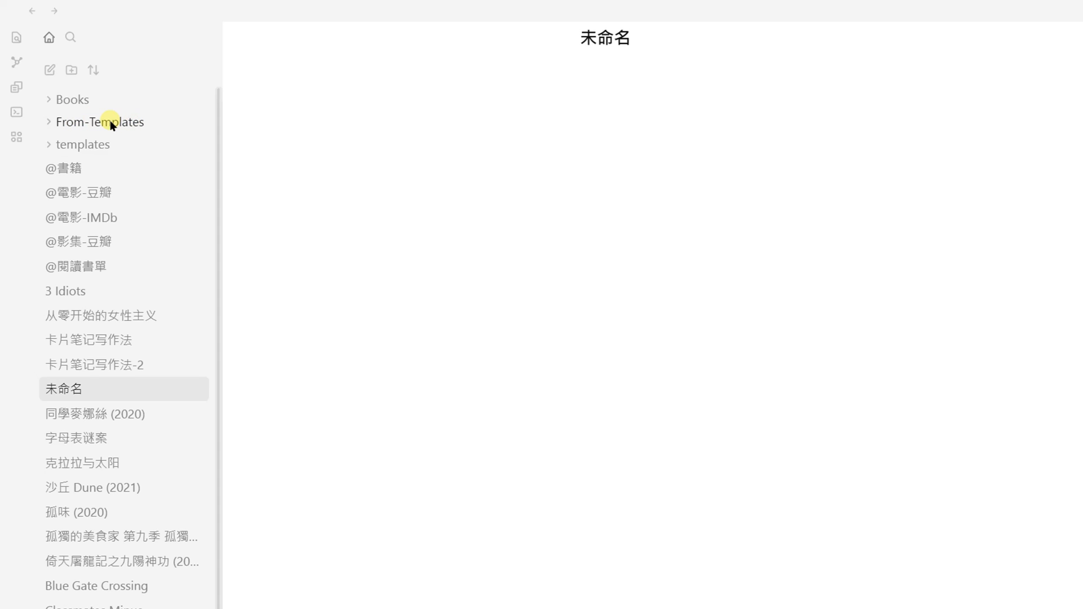
pyautogui.rightClick(112, 122)
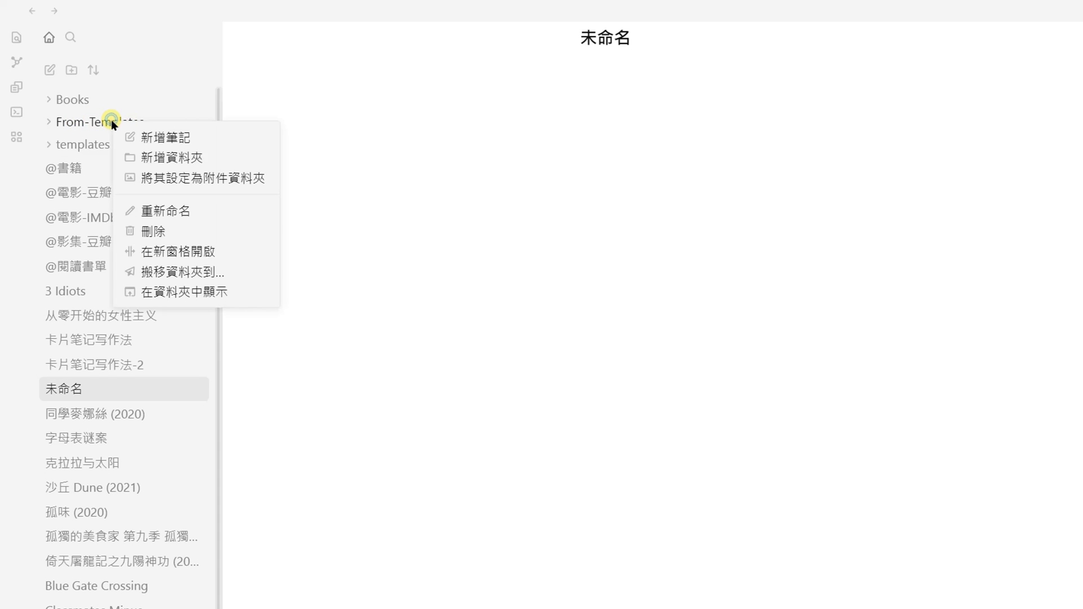
pyautogui.click(208, 137)
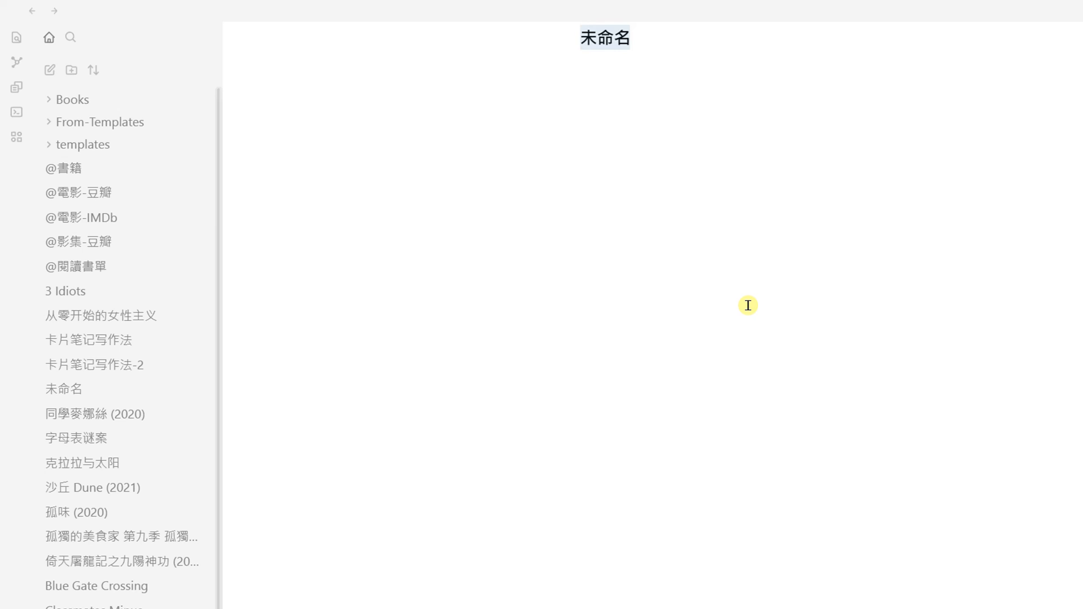
pyautogui.write('From-')
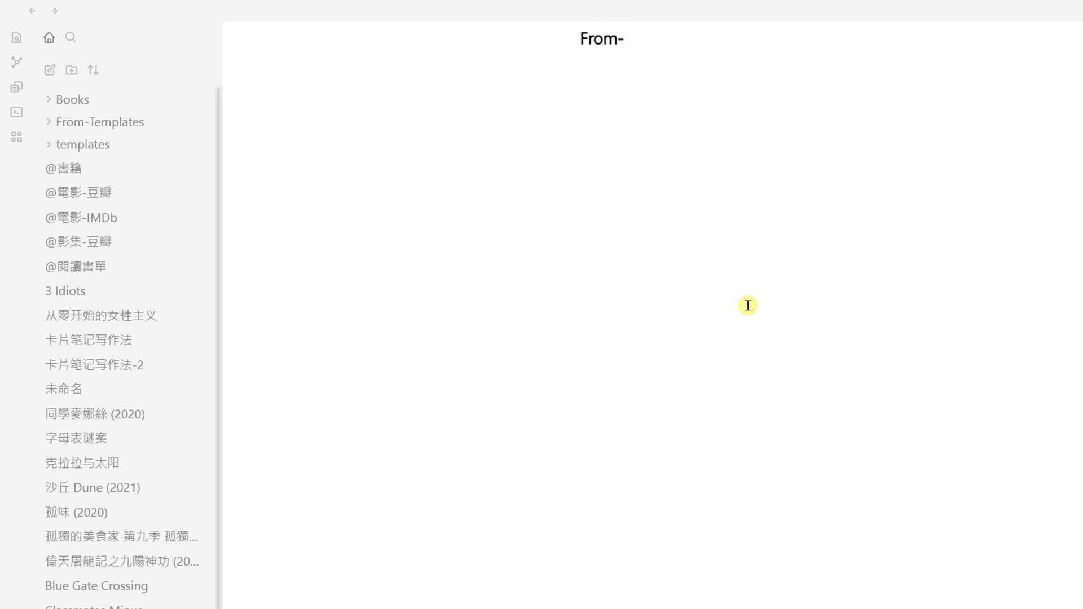
pyautogui.write('Template-')
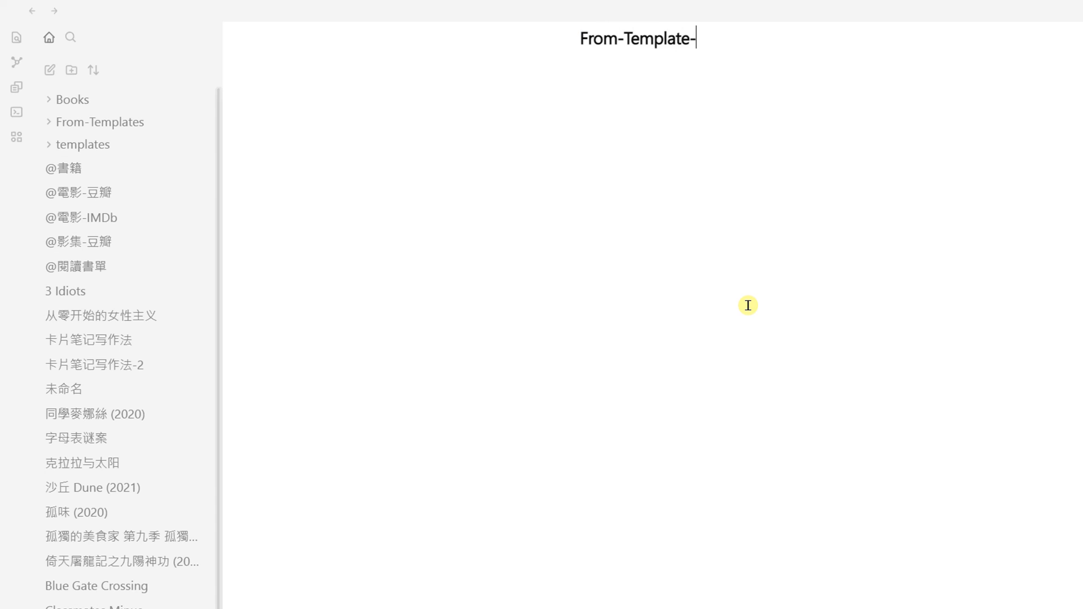
pyautogui.write('Book')
pyautogui.press('Return')
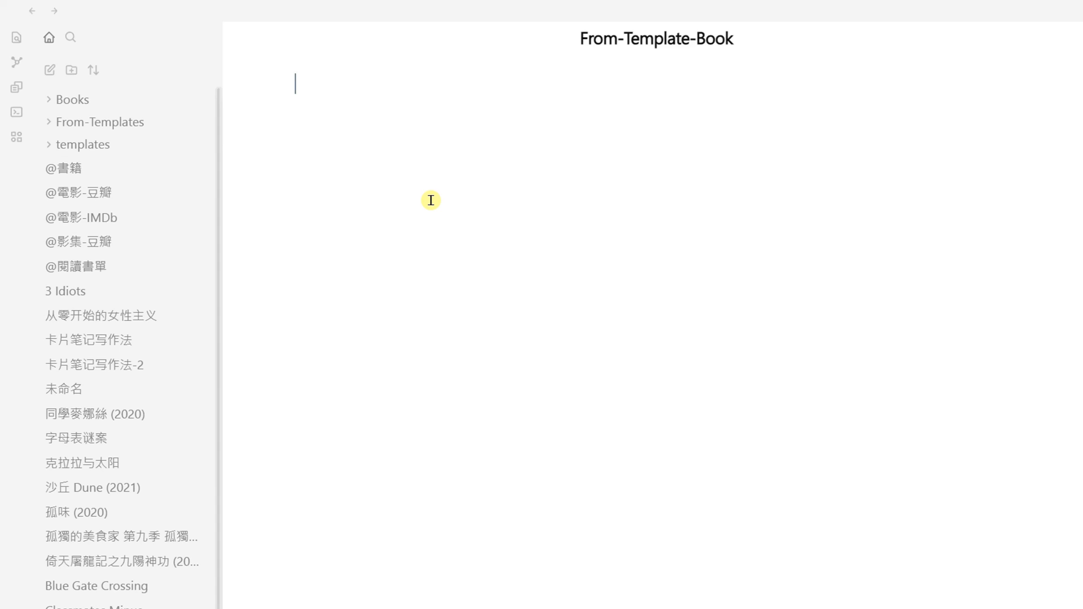
# Add a level-one heading with the placeholder {{title}} at the start of the From-Template-Book note.
pyautogui.write('# {{title')
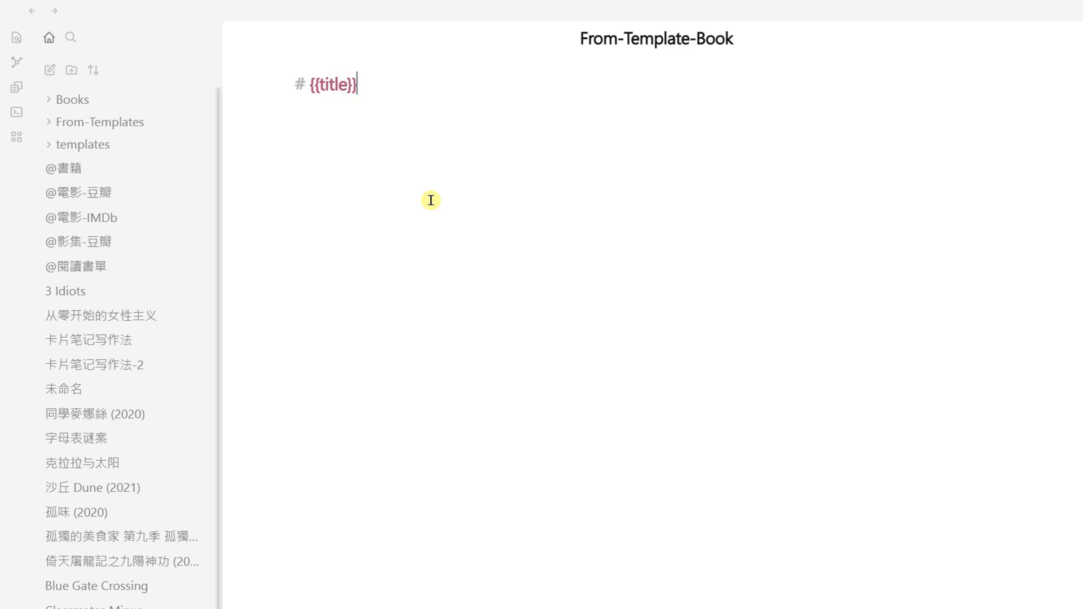
pyautogui.press('Return')
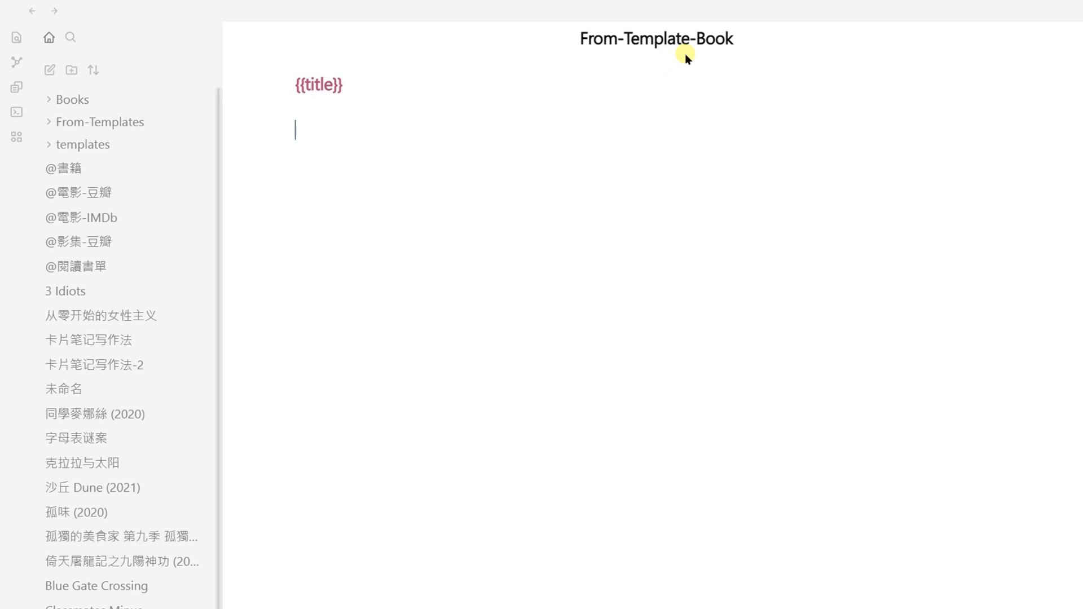
pyautogui.click(305, 87)
pyautogui.press('Left')
pyautogui.press('Left')
pyautogui.press('Left')
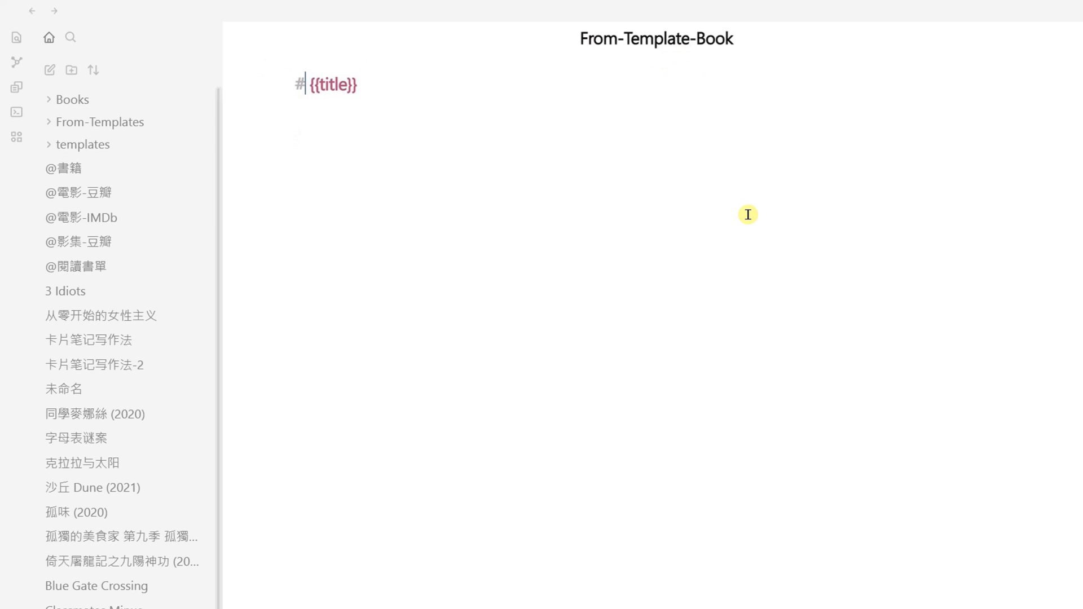
# Add a level-two heading reading 書籍的基本資訊 below the {{title}} heading.
pyautogui.press('Down')
pyautogui.press('Down')
pyautogui.write('## ')
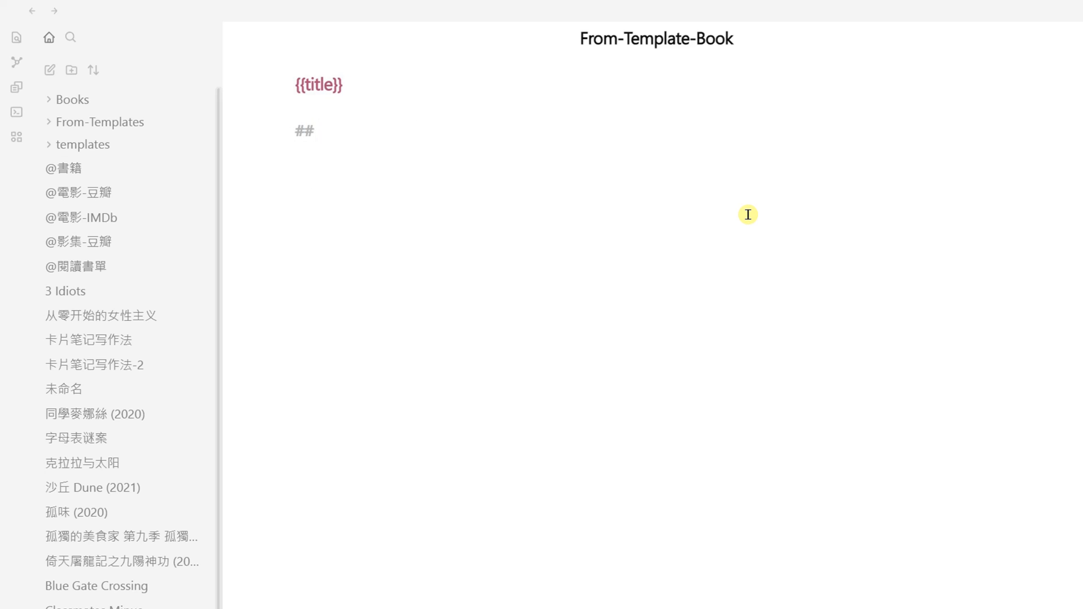
pyautogui.write('書籍的基本資訊')
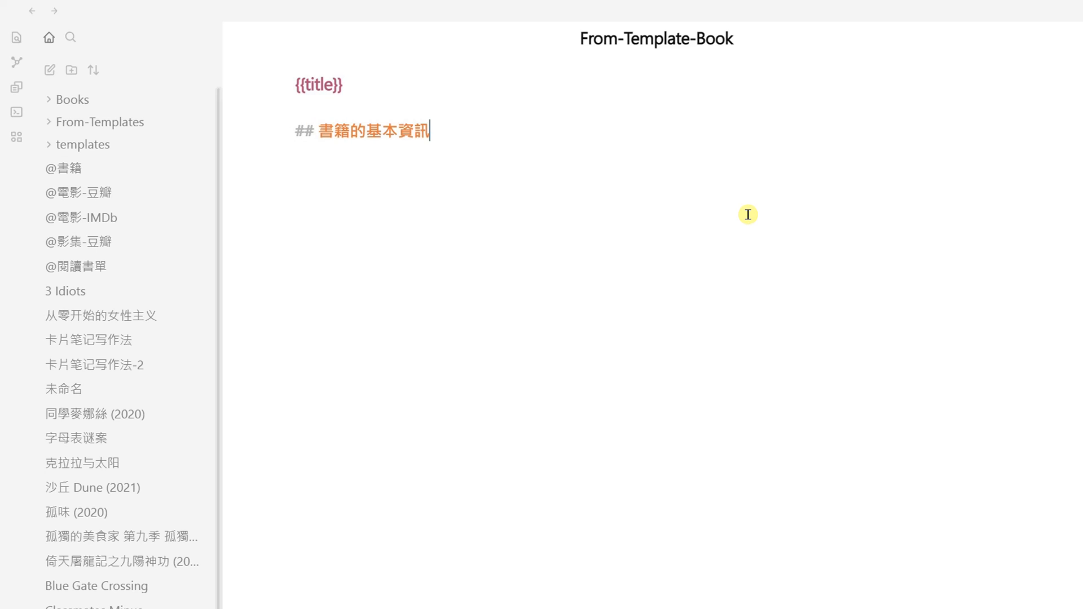
# Add two level-two headings, 簡介 and 心得, below the 書籍的基本資訊 section.
pyautogui.press('Return')
pyautogui.write('\\')
pyautogui.press('Return')
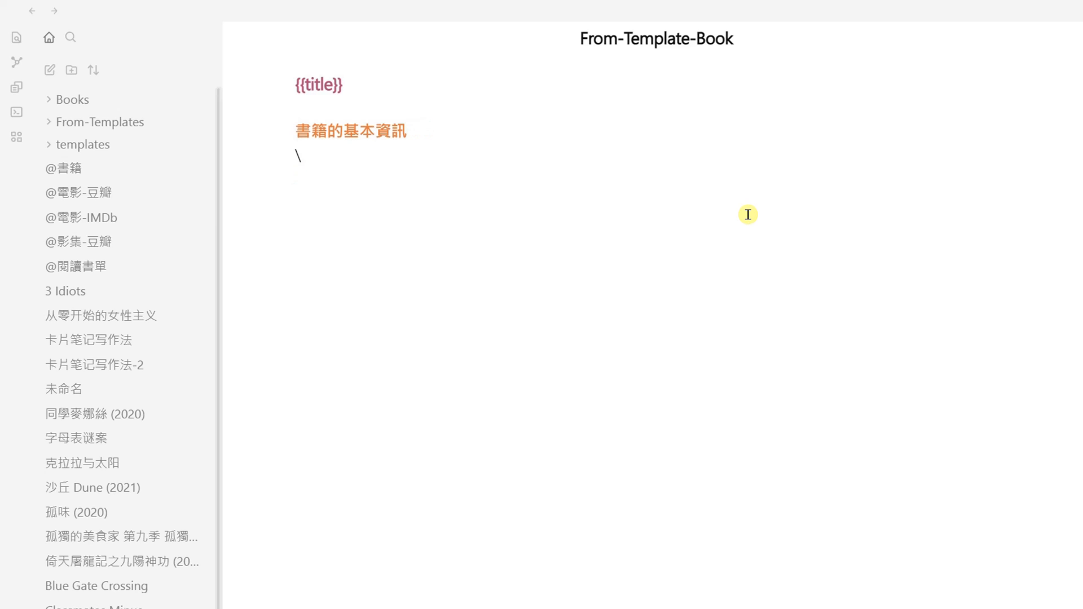
pyautogui.write('## 簡介')
pyautogui.press('Return')
pyautogui.write('## ')
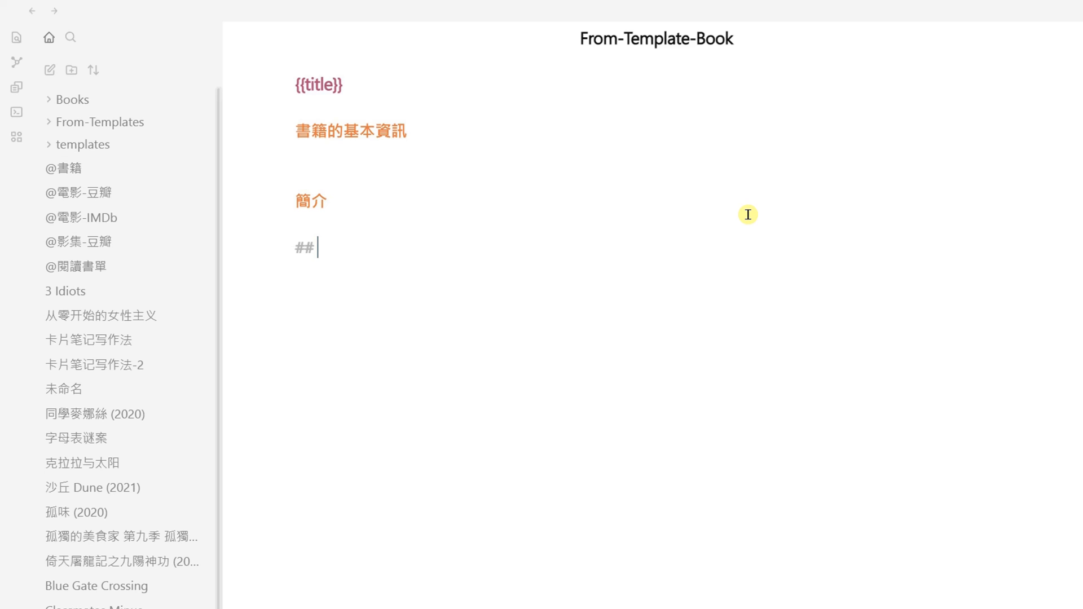
pyautogui.write('心得')
# Insert the placeholder {{overview}} directly under the 簡介 heading, leaving blank space before 心得.
pyautogui.press('Up')
pyautogui.press('Return')
pyautogui.press('Return')
pyautogui.press('Up')
pyautogui.press('Up')
pyautogui.write('{{')
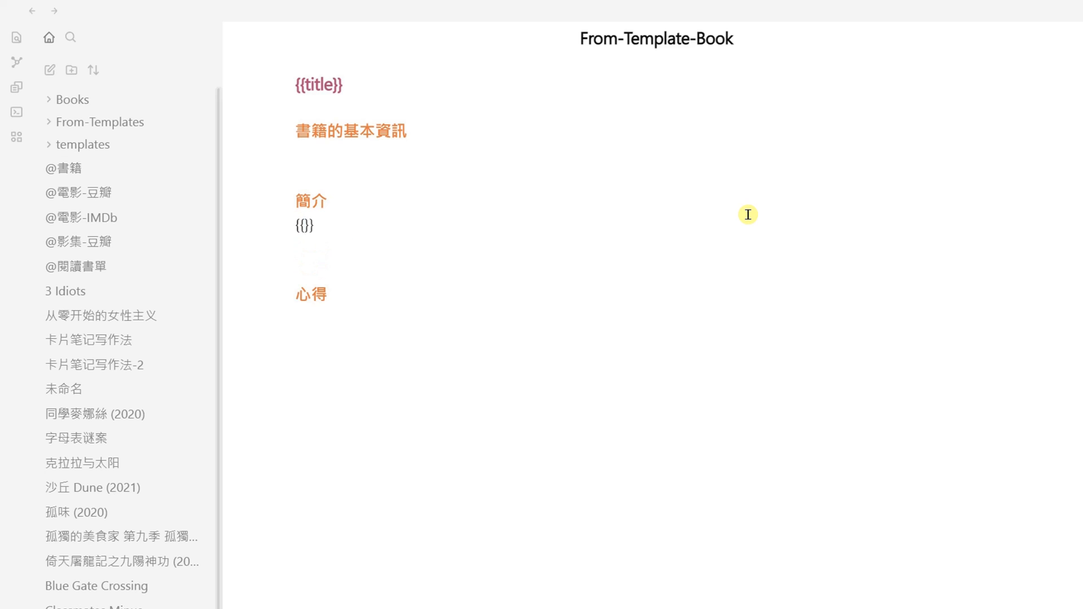
pyautogui.write('overview')
# Insert the placeholder {{body}} on a new line under the 心得 heading.
pyautogui.press('Down')
pyautogui.press('Down')
pyautogui.press('Return')
pyautogui.write('{{')
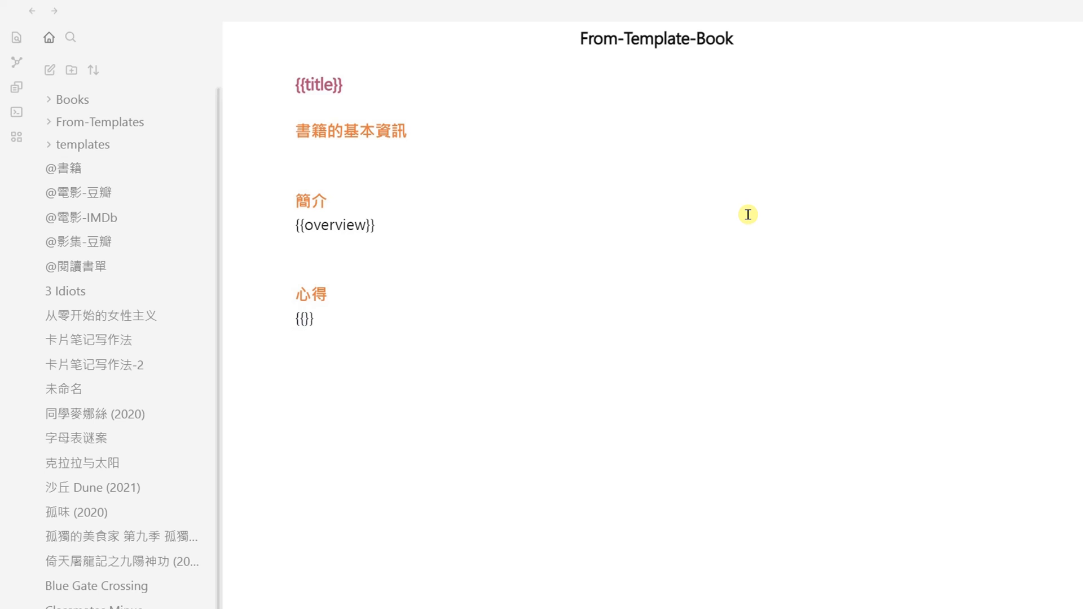
pyautogui.write('body')
# Extend the overview placeholder to {{overview:area:請輸入書籍的簡介}} so it has a text-area type and a hint.
pyautogui.press('Up')
pyautogui.press('Up')
pyautogui.press('Right')
pyautogui.press('Right')
pyautogui.press('Right')
pyautogui.write(':area')
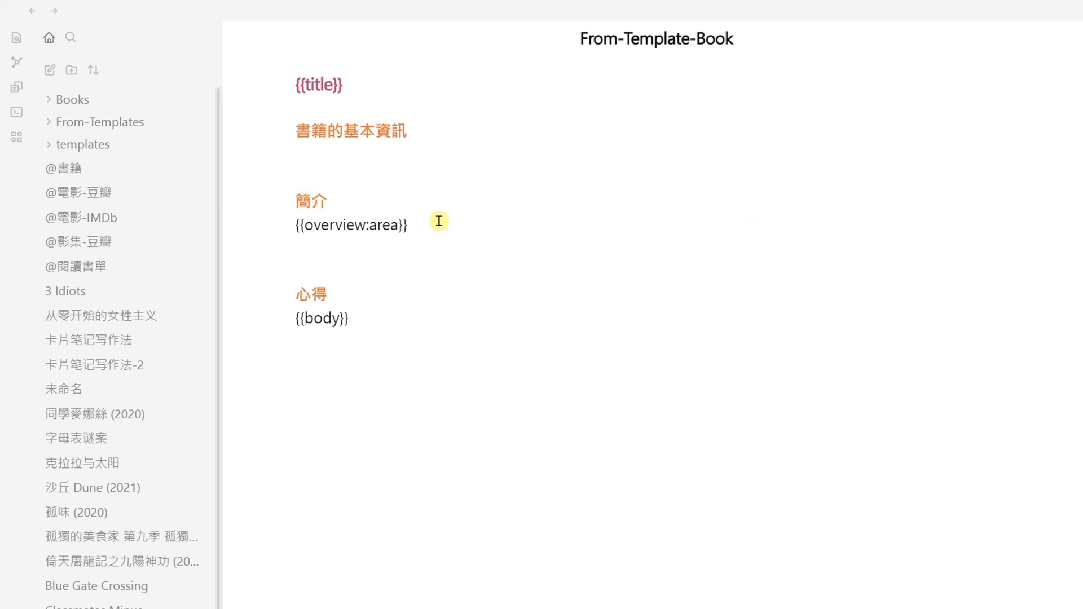
pyautogui.click(398, 224)
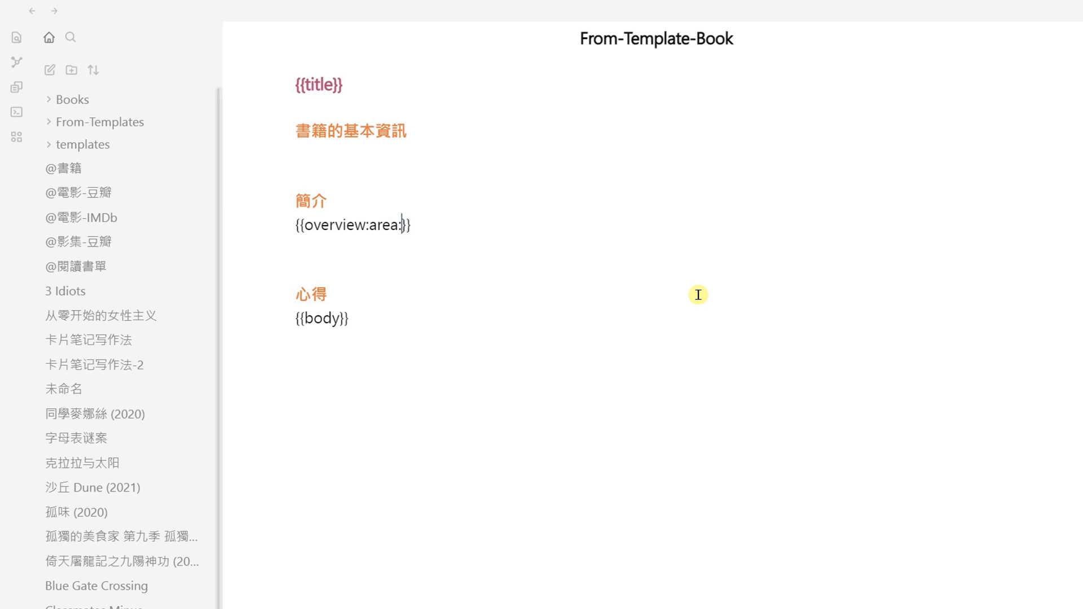
pyautogui.write(':請輸入書籍的簡介')
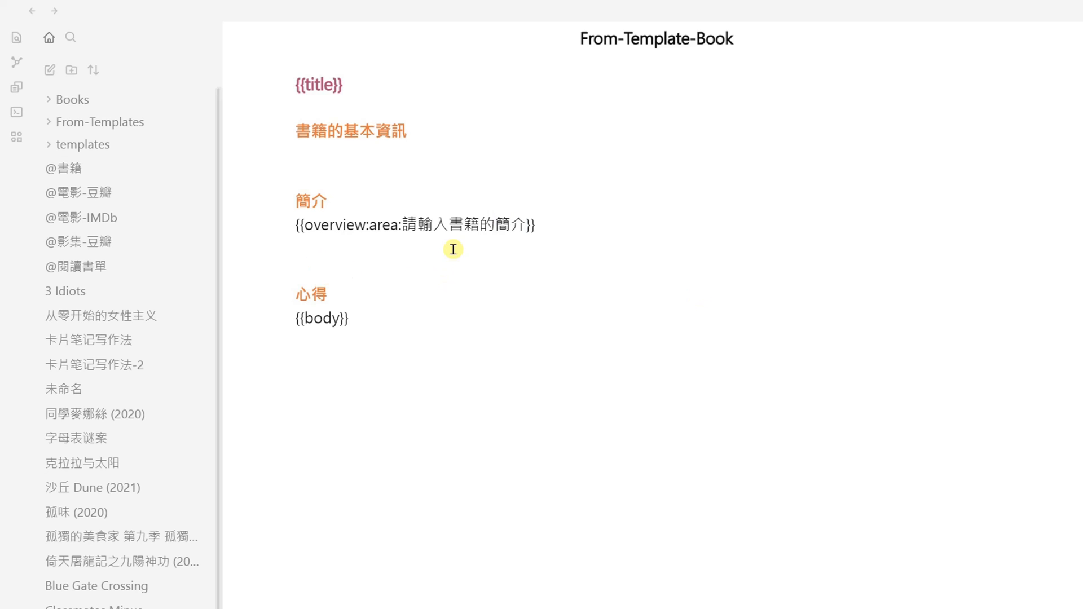
pyautogui.moveTo(325, 324); pyautogui.dragTo(307, 319)
pyautogui.click(339, 319)
pyautogui.click(326, 319)
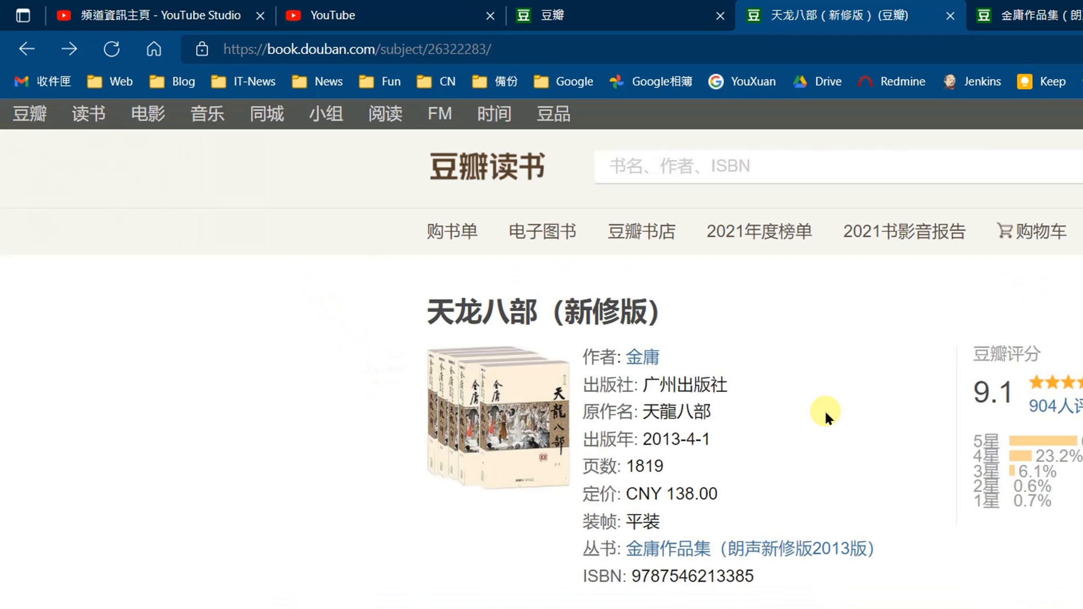
# Copy the 天龙八部（新修版） details from 作者 through ISBN on the Douban page and paste them under 書籍的基本資訊 in Obsidian.
pyautogui.moveTo(593, 354); pyautogui.dragTo(766, 569)
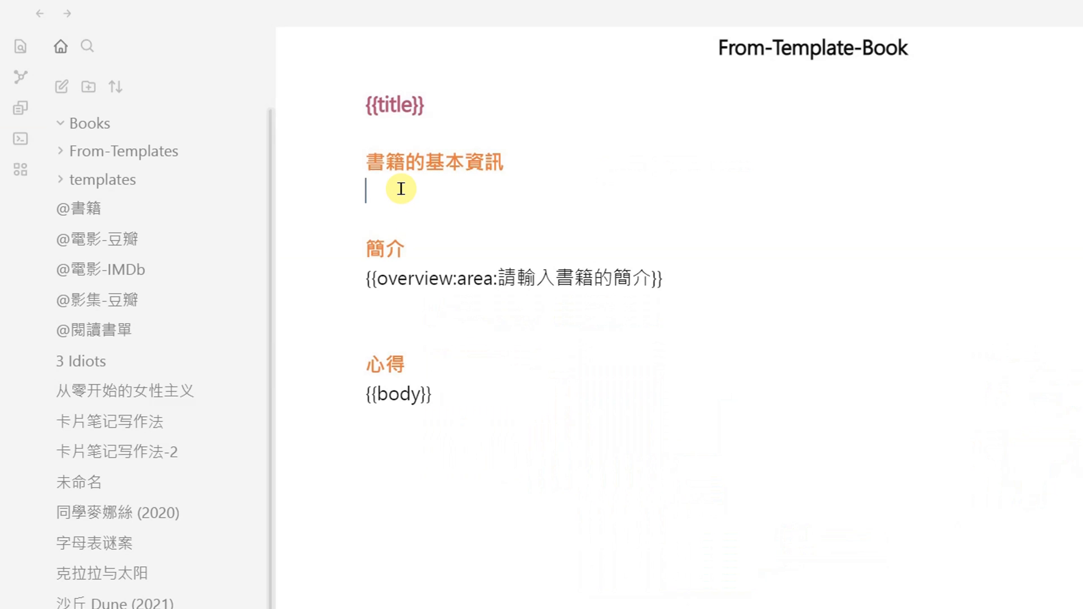
pyautogui.hotkey('ctrl', 'v')
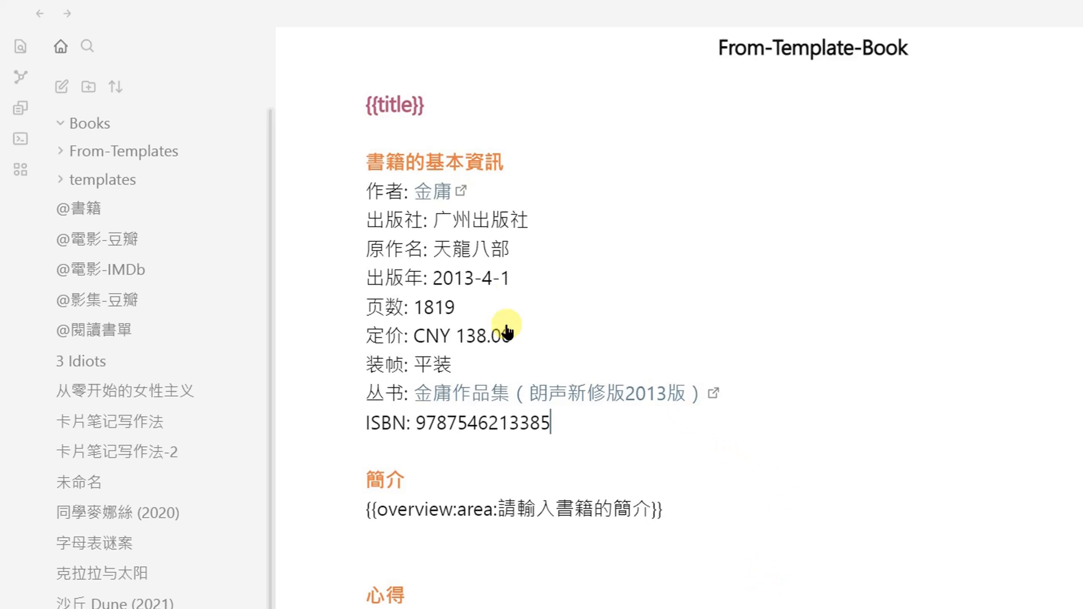
# Replace the value after every label from 作者 to ISBN with an empty {{}} placeholder, editing all nine lines at once.
pyautogui.keyDown('alt'); pyautogui.click(407, 190); pyautogui.keyUp('alt')
pyautogui.keyDown('alt'); pyautogui.click(432, 220); pyautogui.keyUp('alt')
pyautogui.keyDown('alt'); pyautogui.click(433, 249); pyautogui.keyUp('alt')
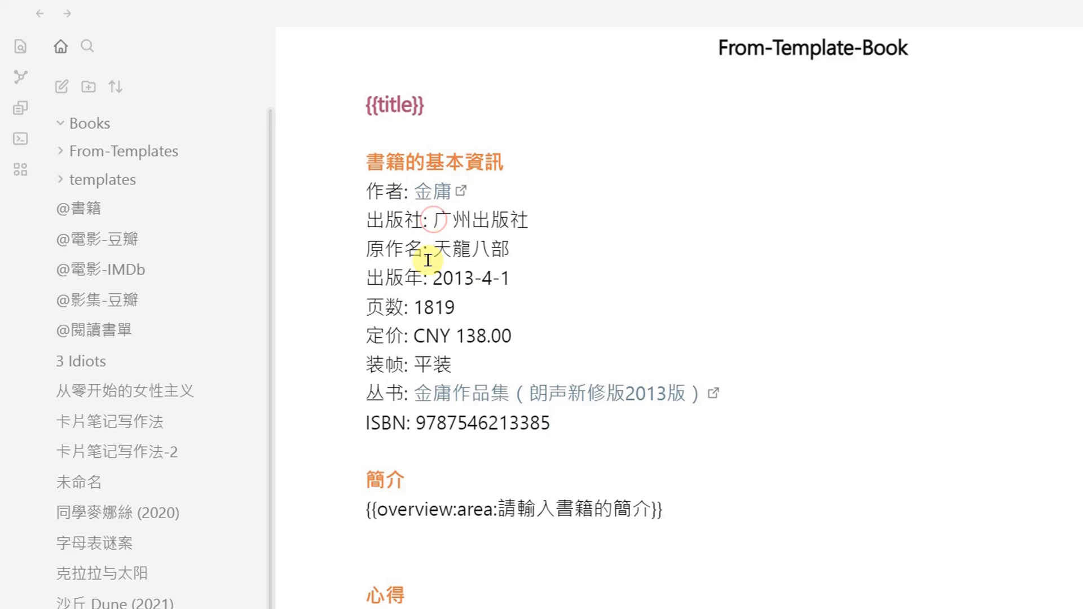
pyautogui.keyDown('alt'); pyautogui.click(427, 278); pyautogui.keyUp('alt')
pyautogui.click(417, 412)
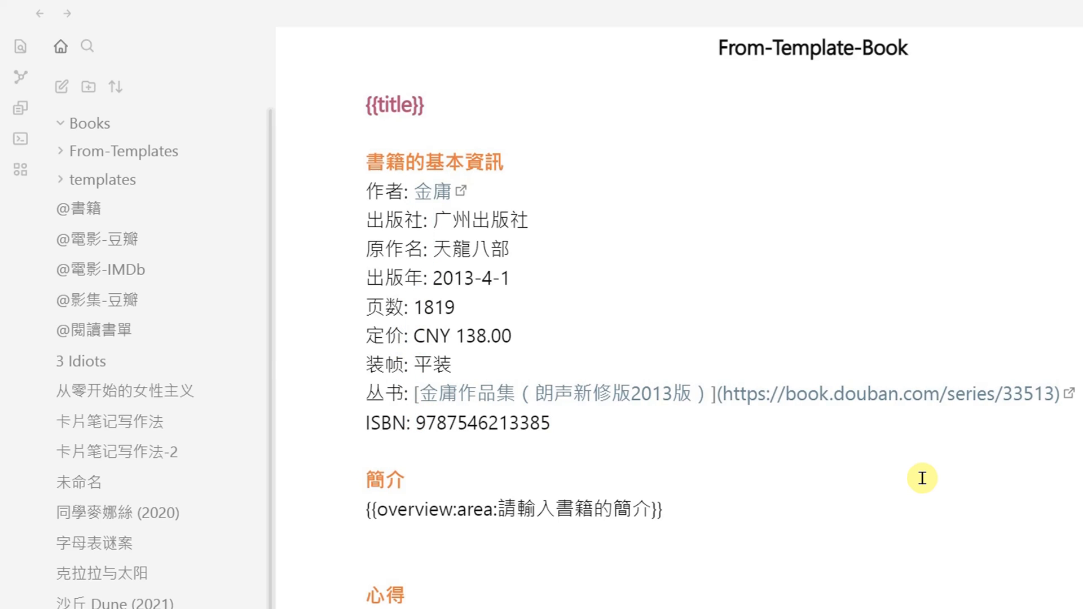
pyautogui.hotkey('shift', 'End')
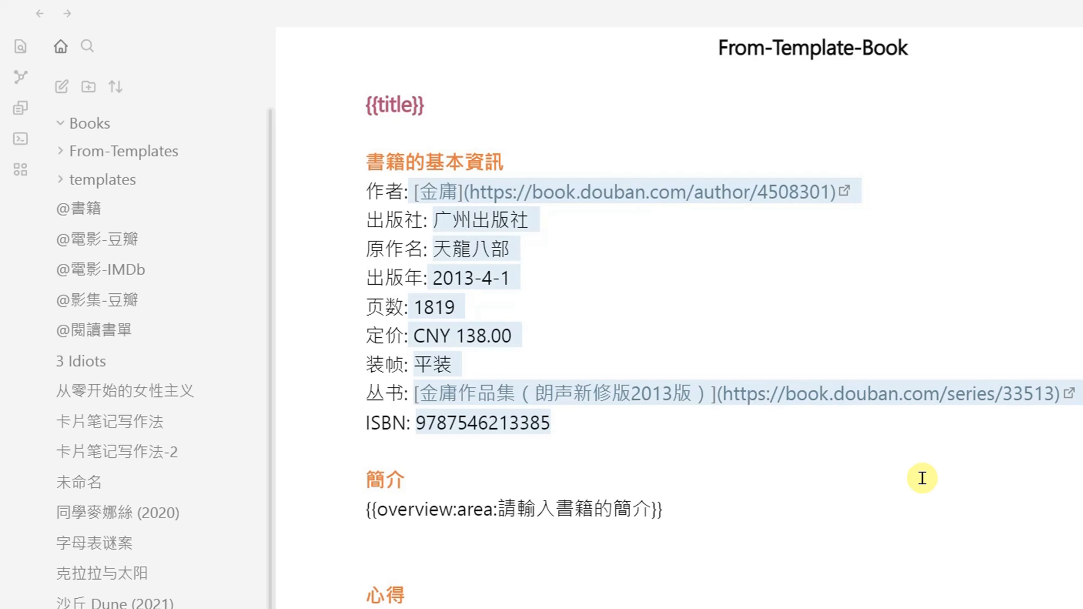
pyautogui.write('{{')
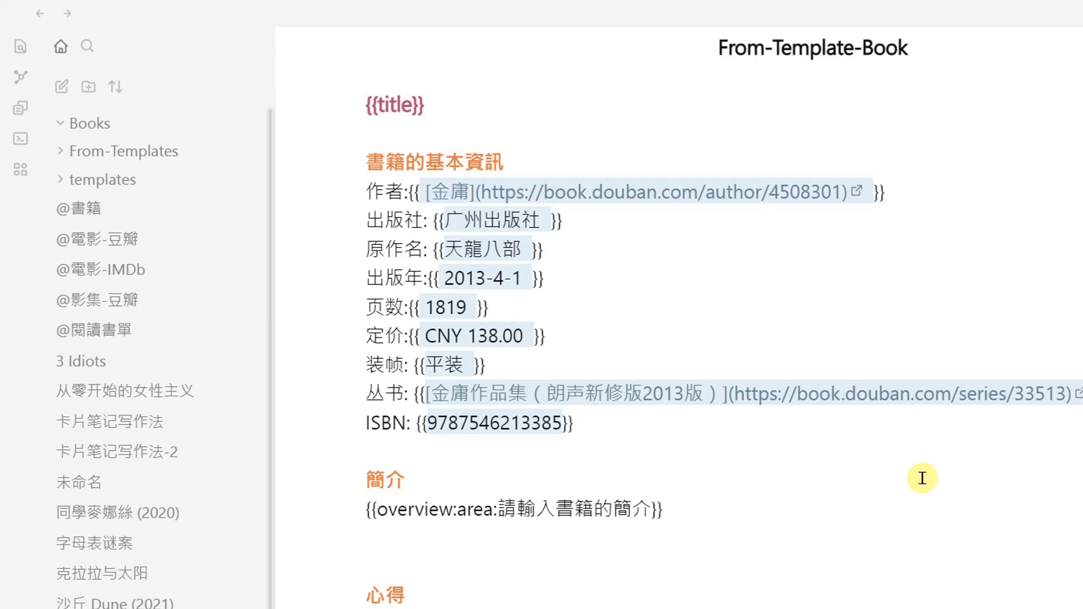
pyautogui.press('BackSpace')
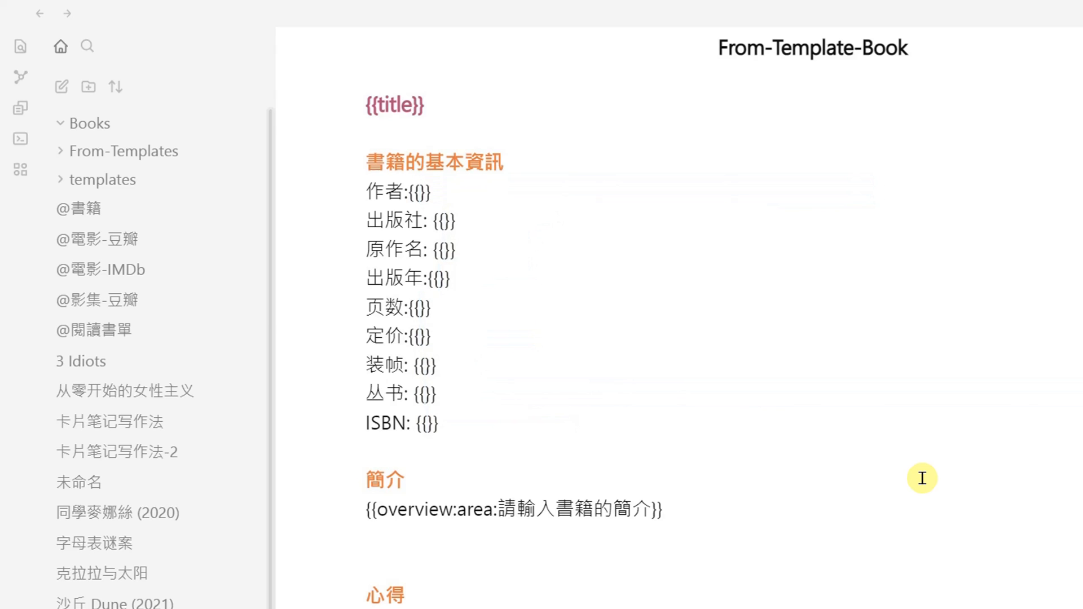
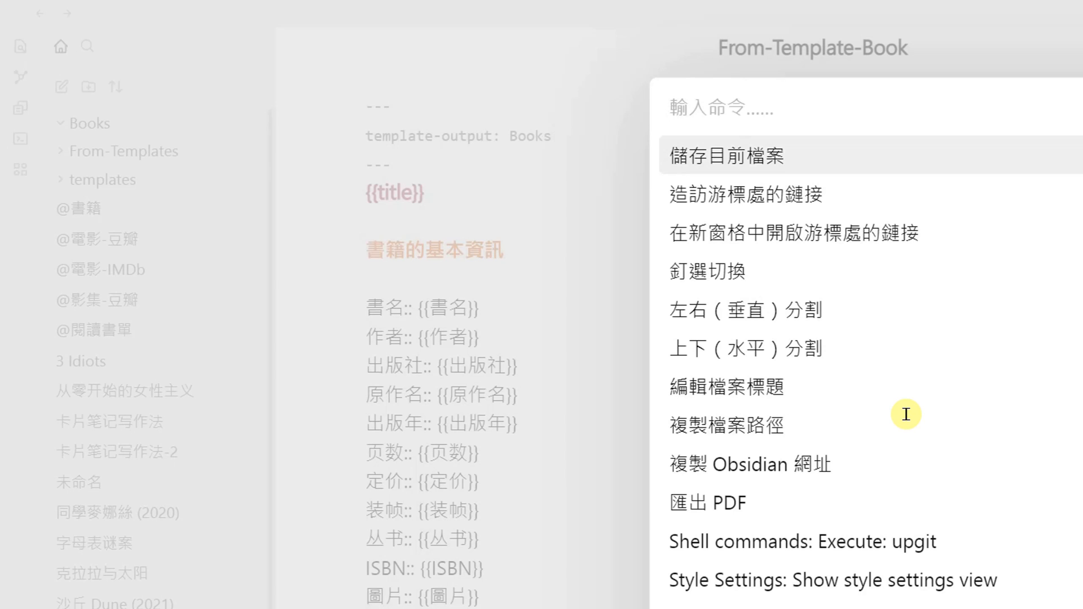
# Re-index the From Template templates and run the From-Template-Book command to open its creation form.
pyautogui.write('from')
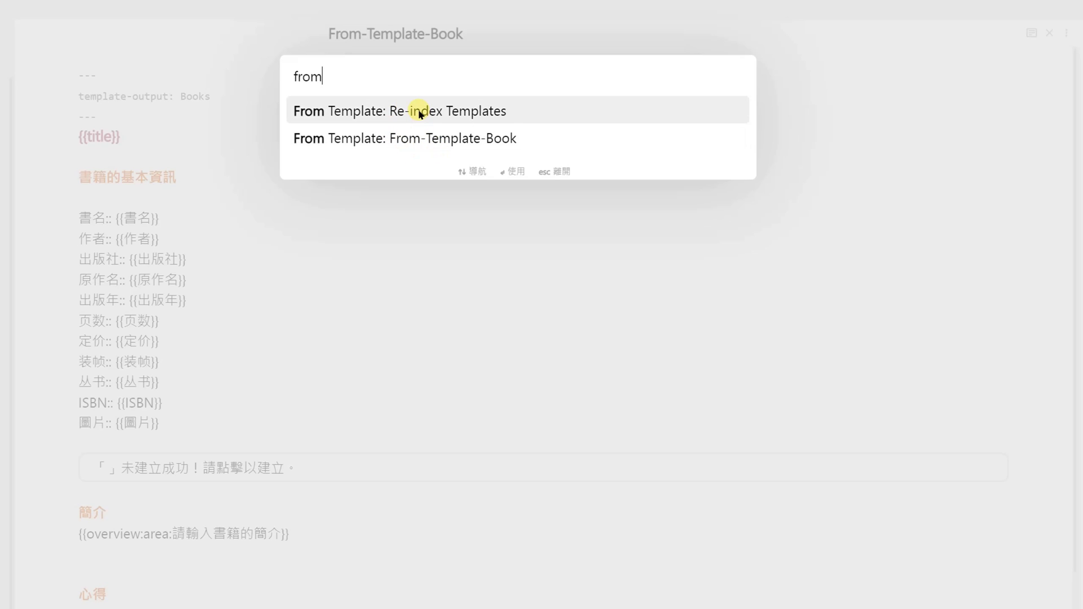
pyautogui.click(439, 111)
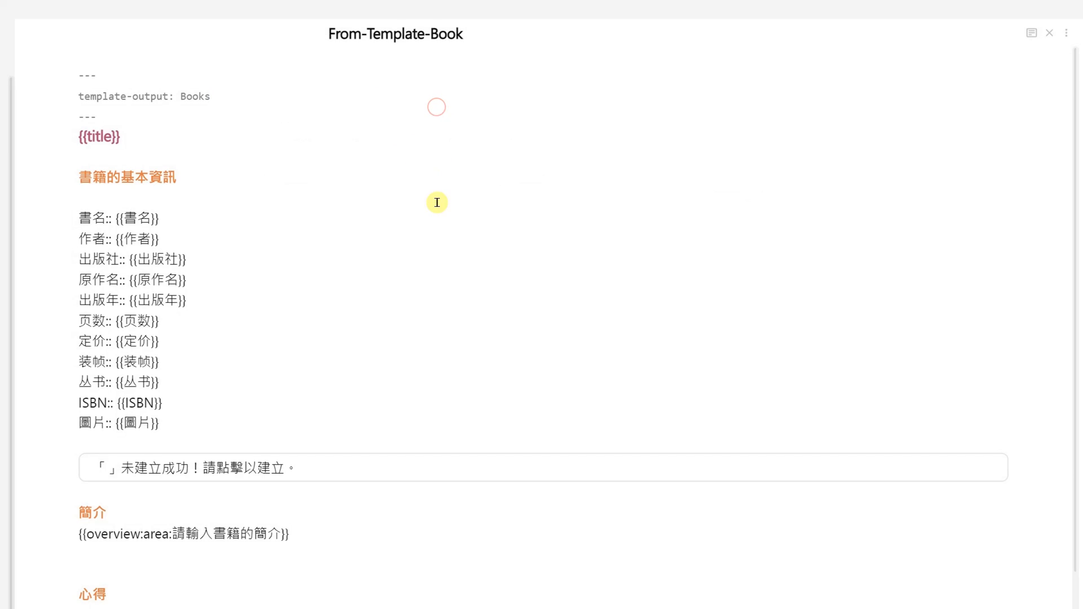
pyautogui.hotkey('ctrl', 'p')
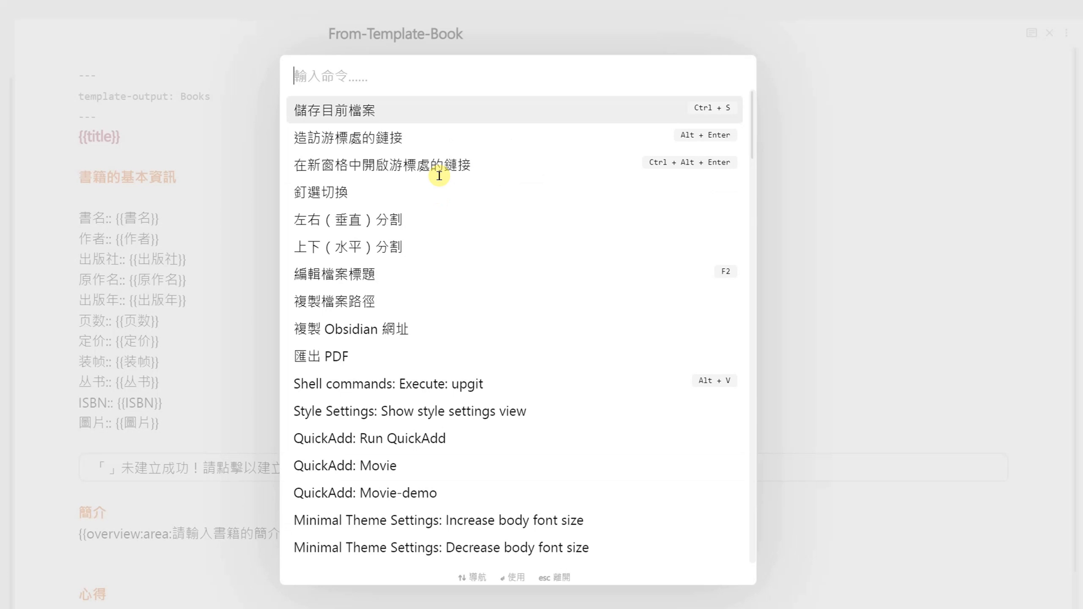
pyautogui.write('from')
pyautogui.press('Down')
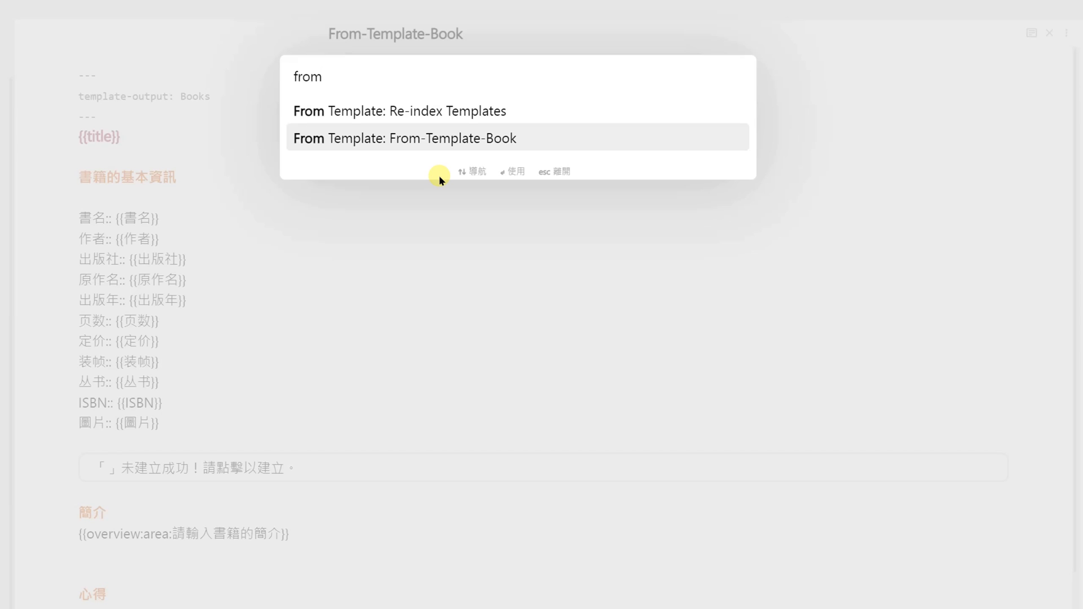
pyautogui.press('Return')
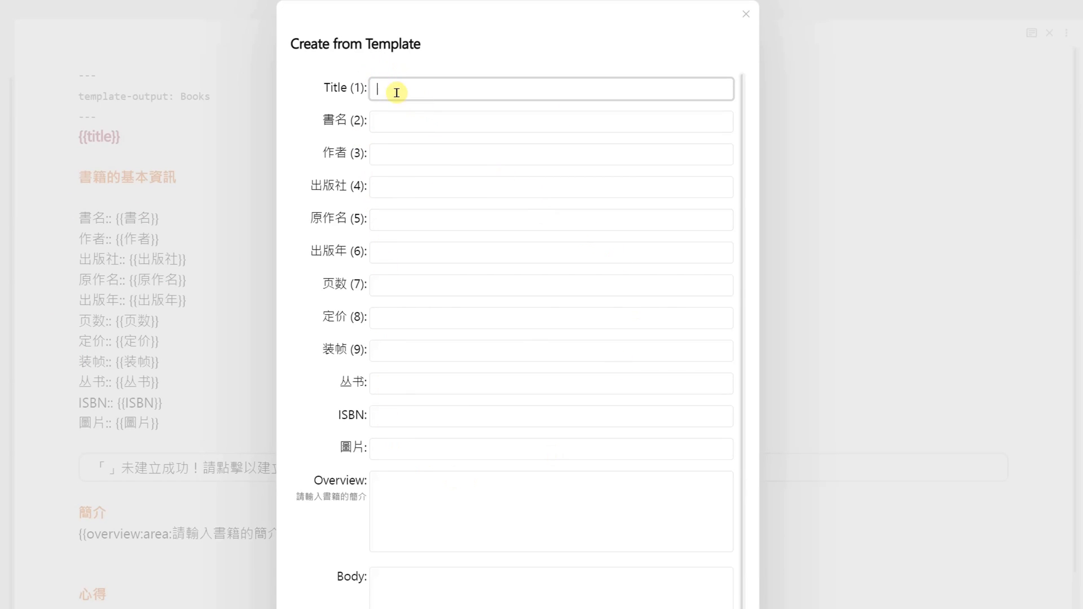
# Fill in Title with book1, 書名 with 天龙八部（新修版） and 作者 with 金庸, taking the book details from the clipboard history.
pyautogui.click(380, 88)
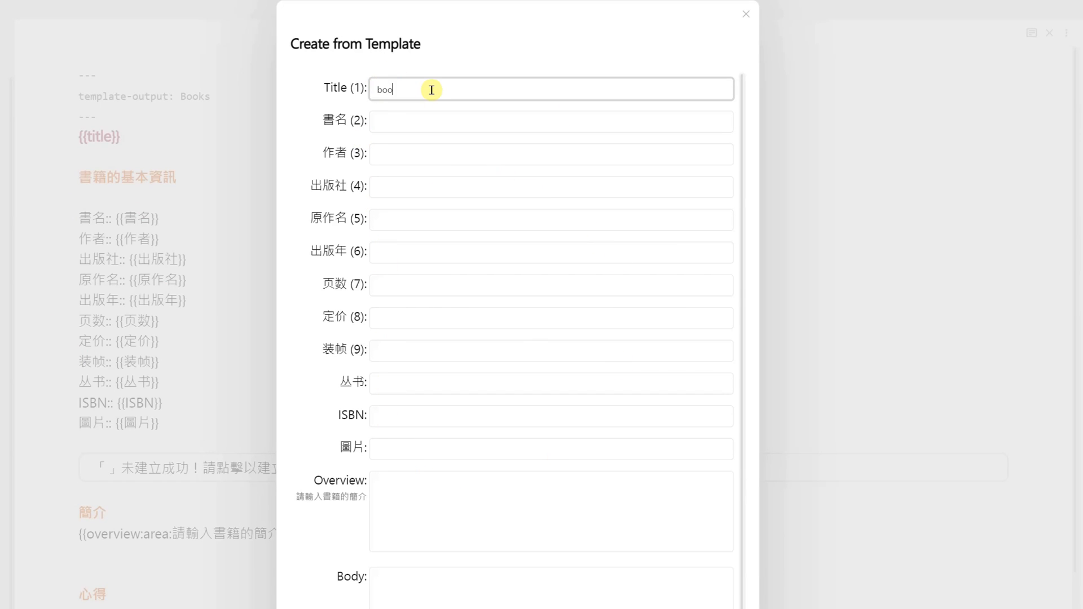
pyautogui.click(447, 122)
pyautogui.hotkey('ctrl', '`')
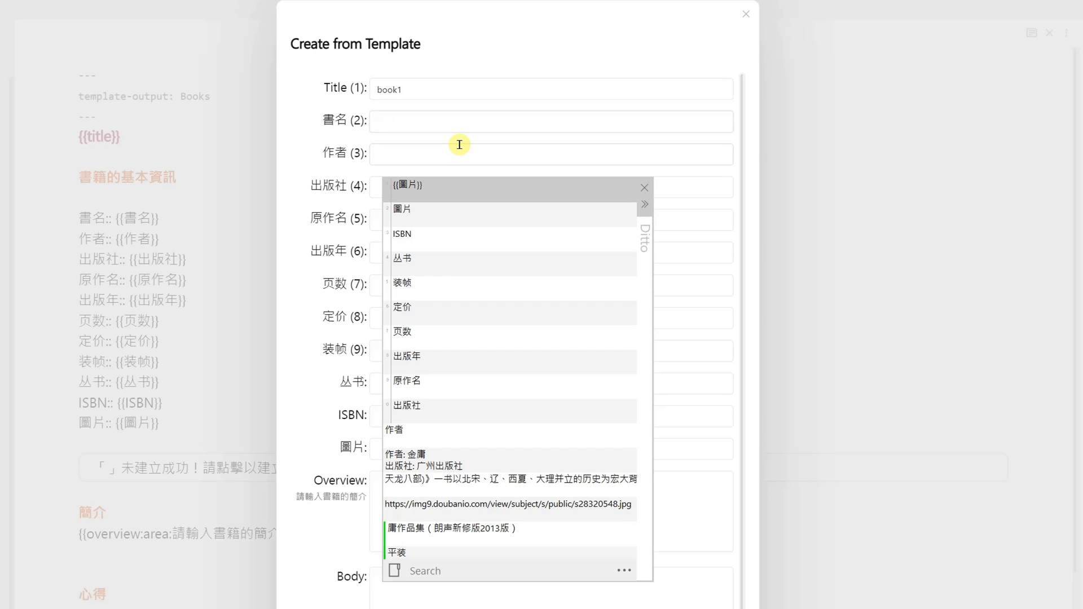
pyautogui.scroll(-5, 460, 516)
pyautogui.doubleClick(456, 345)
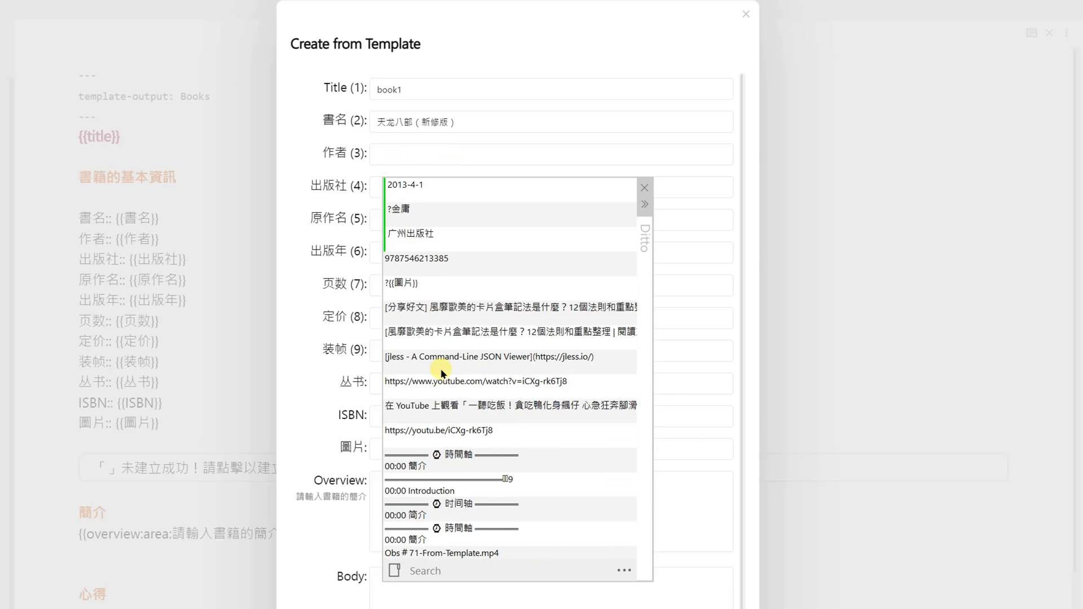
pyautogui.scroll(1, 441, 370)
pyautogui.doubleClick(411, 332)
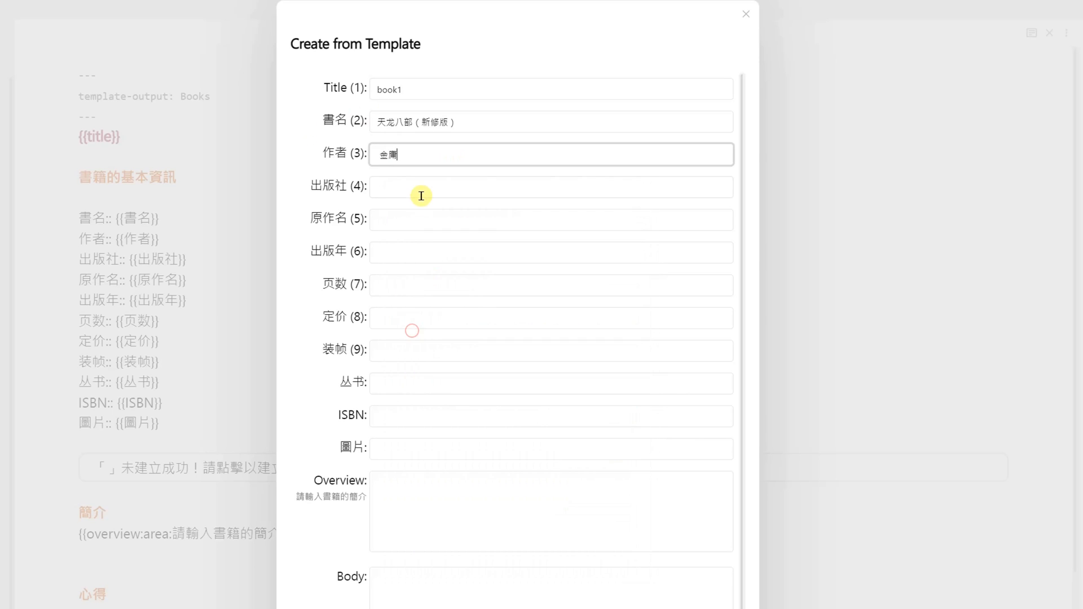
# Fill in 出版社 with 广州出版社 and 原作名 with 天龍八部 from the clipboard history.
pyautogui.click(403, 190)
pyautogui.hotkey('ctrl', '`')
pyautogui.scroll(-2, 451, 388)
pyautogui.doubleClick(420, 478)
pyautogui.click(389, 219)
pyautogui.hotkey('ctrl', '`')
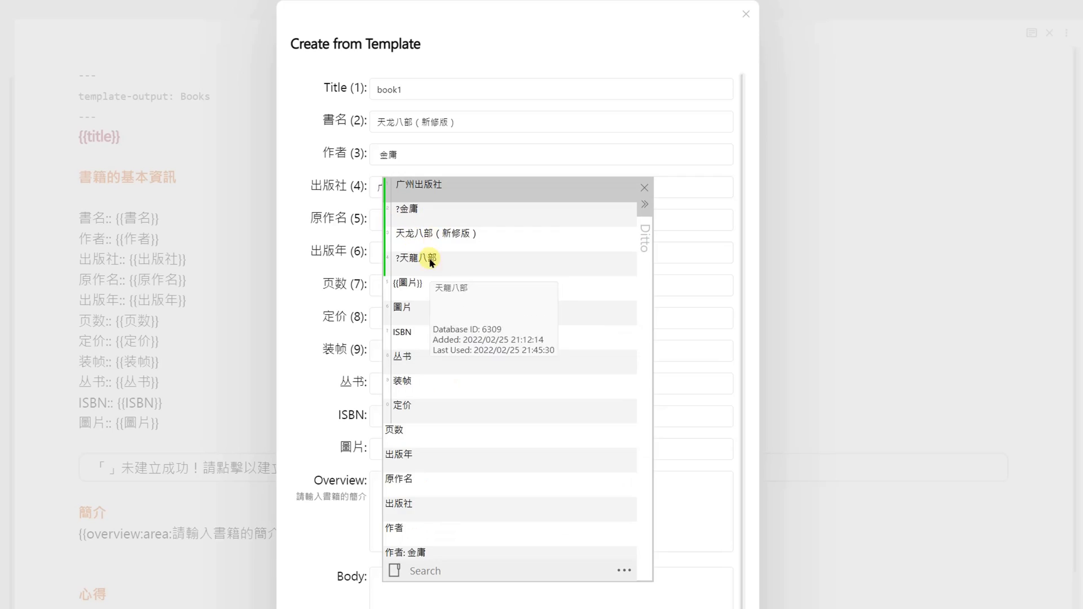
pyautogui.doubleClick(430, 260)
# Fill in 出版年 with 2013-4-1 and 页数 with 1819 from the clipboard history.
pyautogui.click(408, 254)
pyautogui.hotkey('ctrl', '`')
pyautogui.scroll(-3, 449, 355)
pyautogui.doubleClick(417, 464)
pyautogui.click(408, 287)
pyautogui.hotkey('ctrl', '`')
pyautogui.scroll(-1, 425, 491)
pyautogui.doubleClick(408, 483)
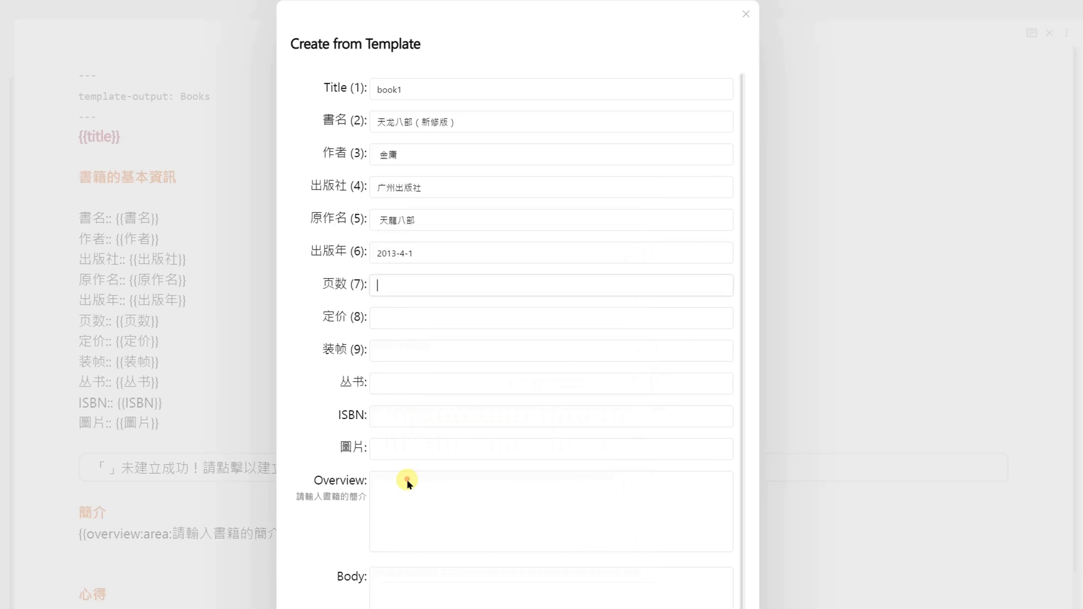
# Fill in 定价 with CNY 138.00 and 装帧 with 平装 from the clipboard history.
pyautogui.click(401, 319)
pyautogui.hotkey('ctrl', '`')
pyautogui.scroll(-2, 421, 401)
pyautogui.doubleClick(435, 480)
pyautogui.click(379, 352)
pyautogui.hotkey('ctrl', '`')
pyautogui.doubleClick(442, 479)
pyautogui.click(395, 382)
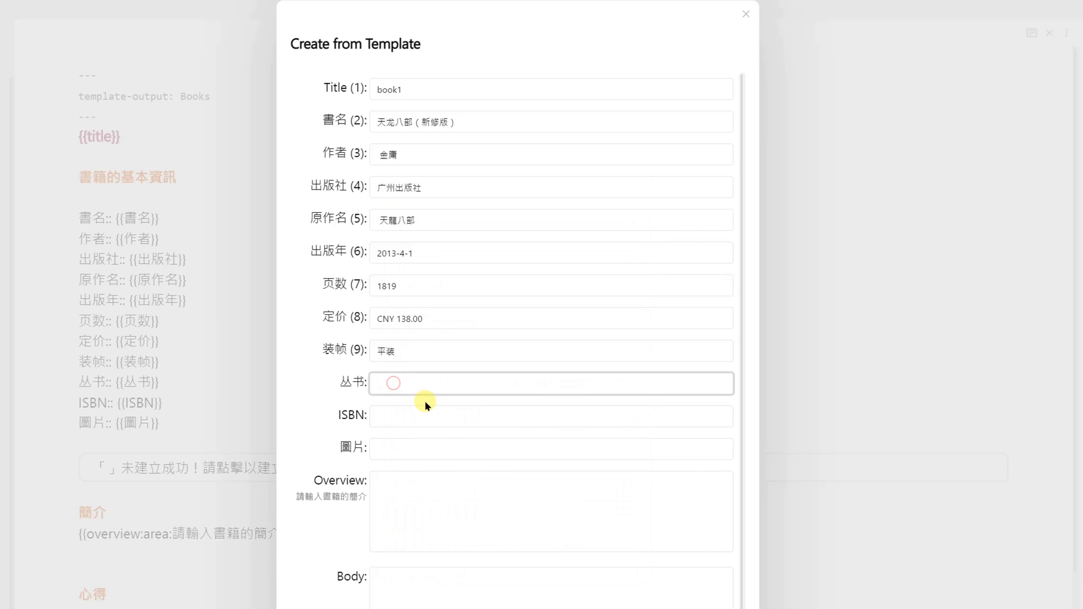
pyautogui.hotkey('ctrl', '`')
pyautogui.scroll(-3, 474, 431)
pyautogui.doubleClick(457, 361)
pyautogui.click(407, 419)
pyautogui.hotkey('ctrl', '`')
pyautogui.scroll(-3, 412, 438)
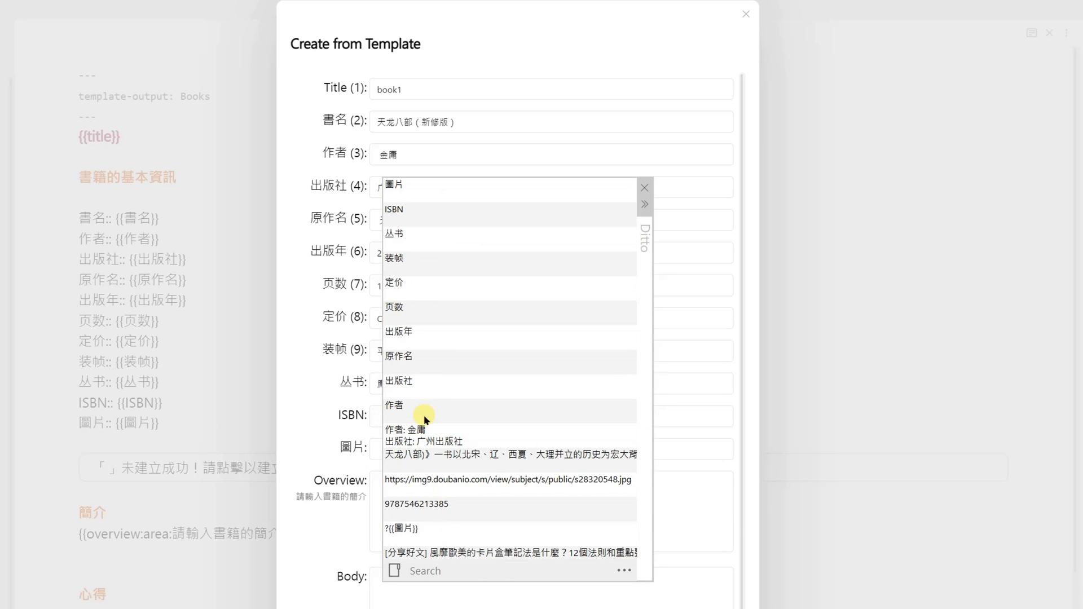
pyautogui.doubleClick(429, 438)
pyautogui.click(380, 452)
pyautogui.hotkey('ctrl', '`')
pyautogui.scroll(-3, 469, 398)
pyautogui.doubleClick(429, 384)
pyautogui.click(404, 542)
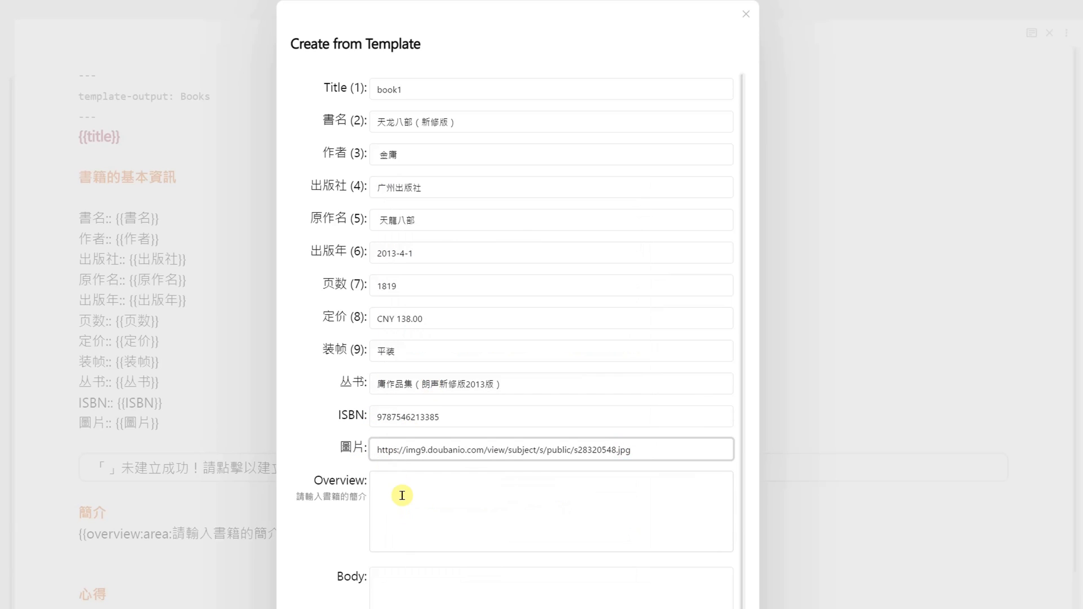
pyautogui.hotkey('ctrl', '`')
pyautogui.scroll(-4, 485, 401)
pyautogui.doubleClick(485, 381)
# Enter 有看 as the Body text and create the note from the template.
pyautogui.click(424, 595)
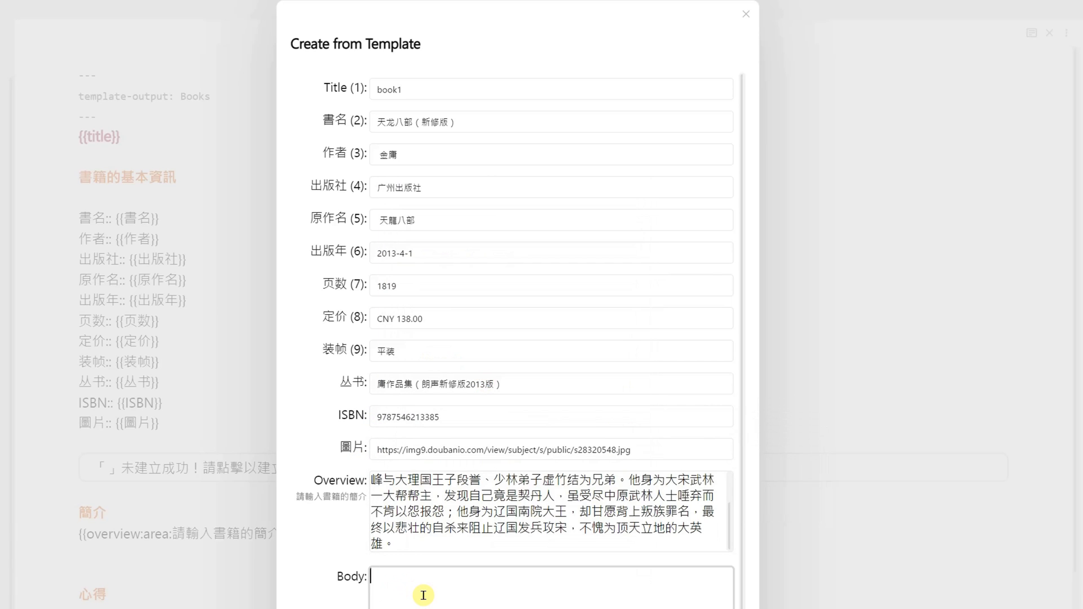
pyautogui.write('有看')
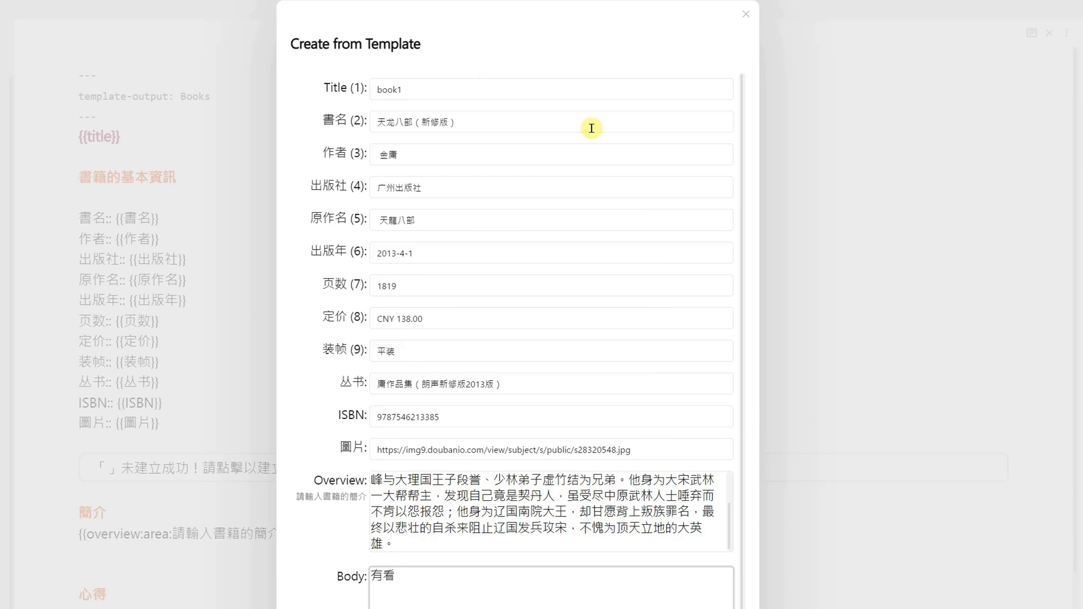
pyautogui.scroll(-3, 615, 417)
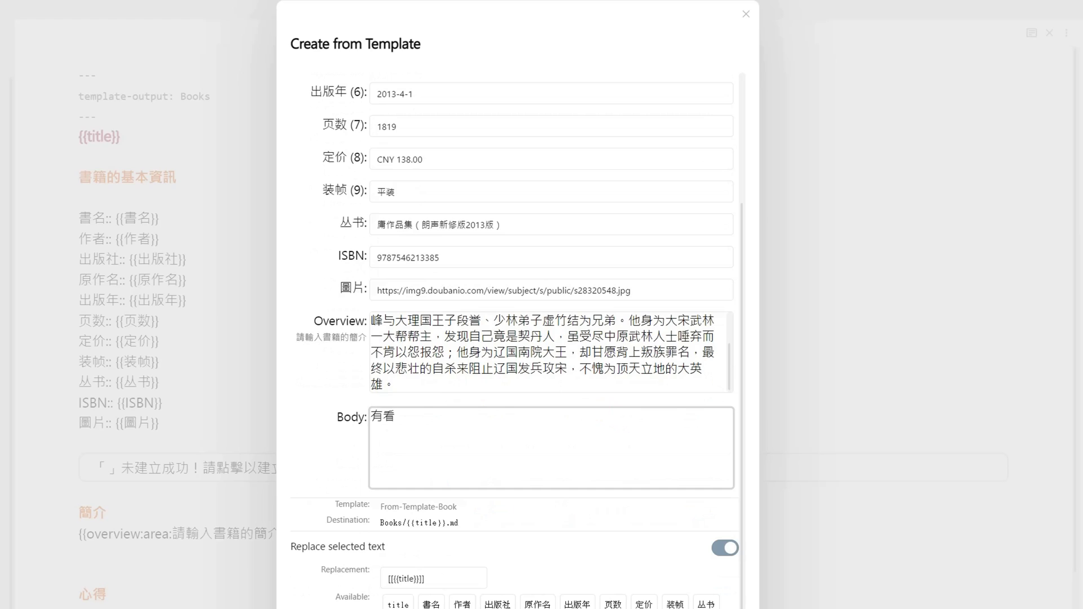
pyautogui.click(716, 607)
# Expand the Books folder in the file list to check for the new book1 note.
pyautogui.click(25, 74)
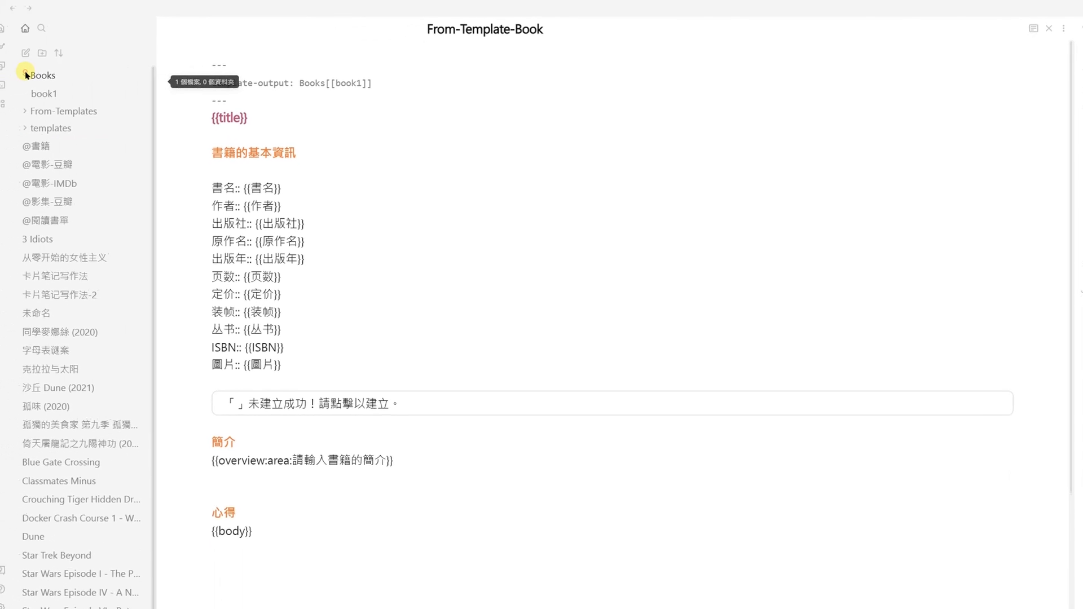
pyautogui.click(26, 74)
pyautogui.click(26, 73)
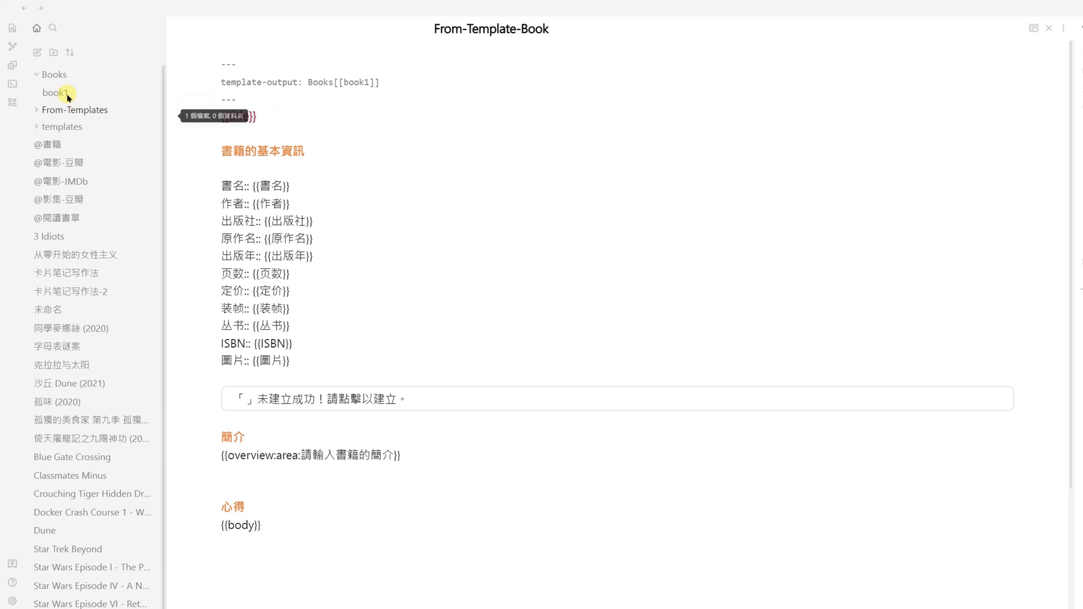
# Open the book1 note in a separate pane beside the template and review its filled-in book details, 簡介 and 心得.
pyautogui.keyDown('ctrl'); pyautogui.click(64, 95); pyautogui.keyUp('ctrl')
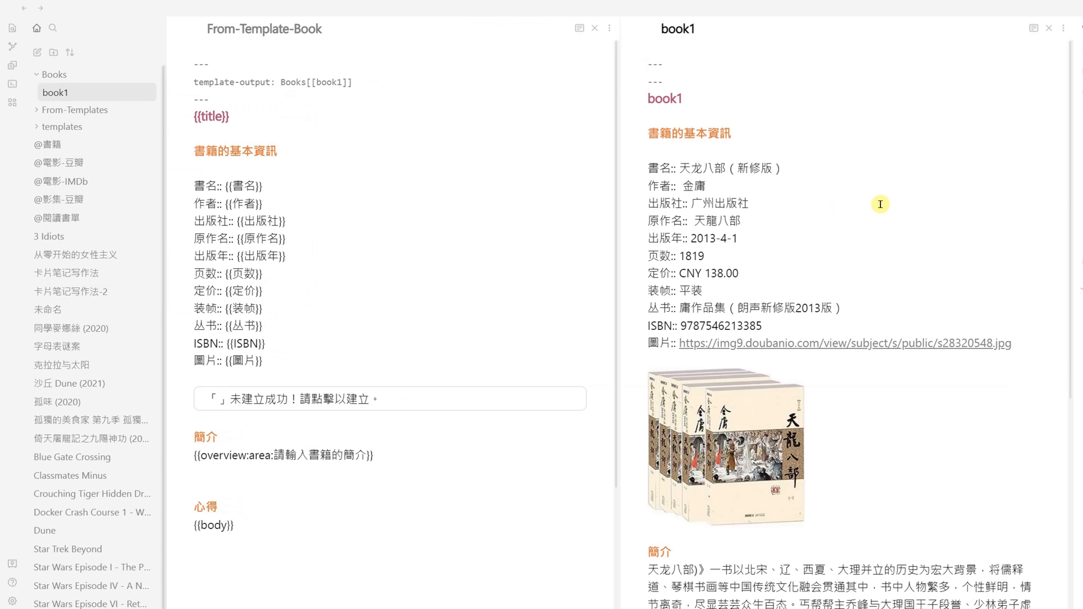
pyautogui.scroll(-3, 879, 176)
pyautogui.scroll(-5, 879, 176)
pyautogui.scroll(10, 926, 240)
pyautogui.scroll(-3, 967, 231)
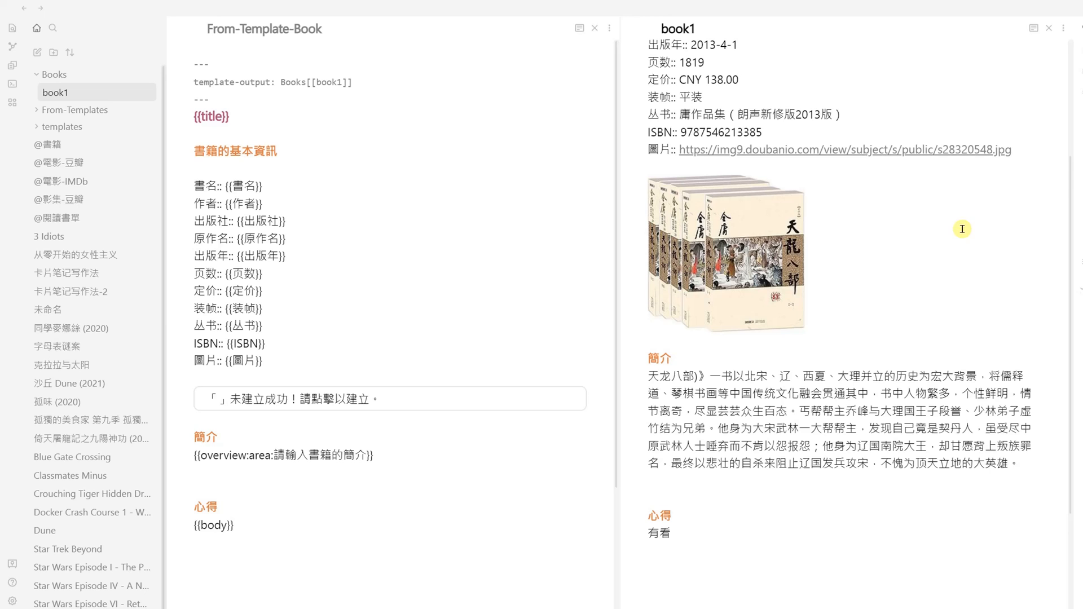
# Switch the book1 note to reading view and check its rendered contents from the metadata down to 心得.
pyautogui.click(1035, 29)
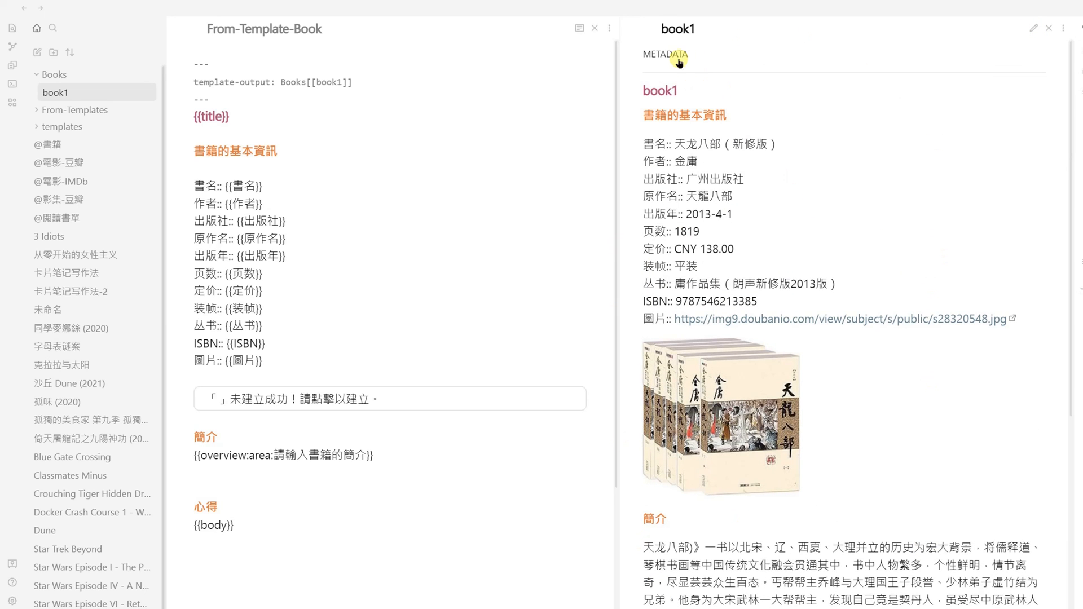
pyautogui.scroll(-5, 909, 350)
pyautogui.scroll(5, 920, 254)
pyautogui.scroll(-3, 772, 362)
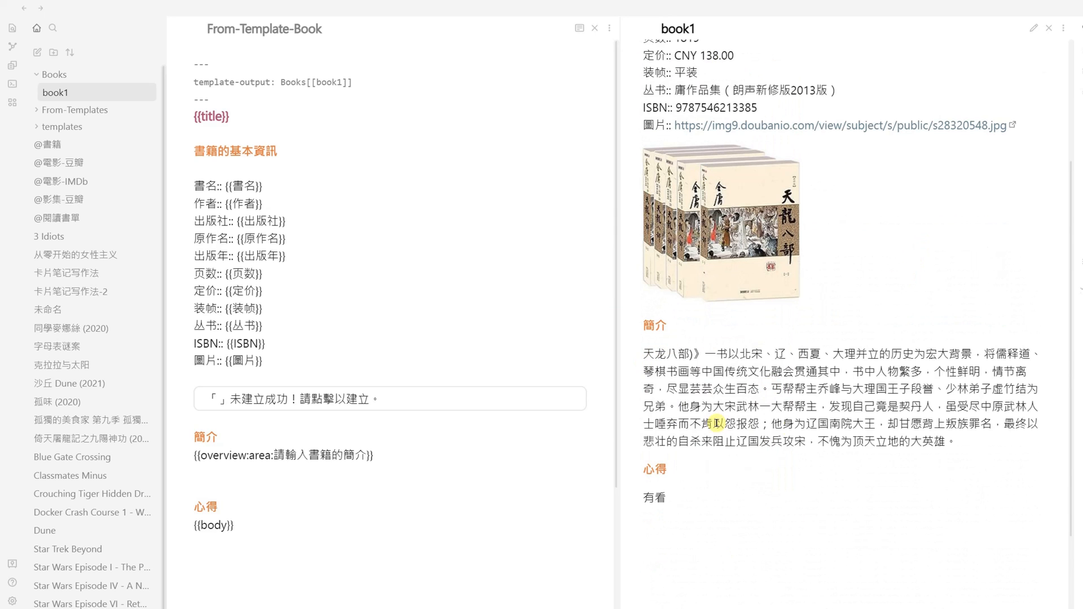
pyautogui.scroll(3, 717, 423)
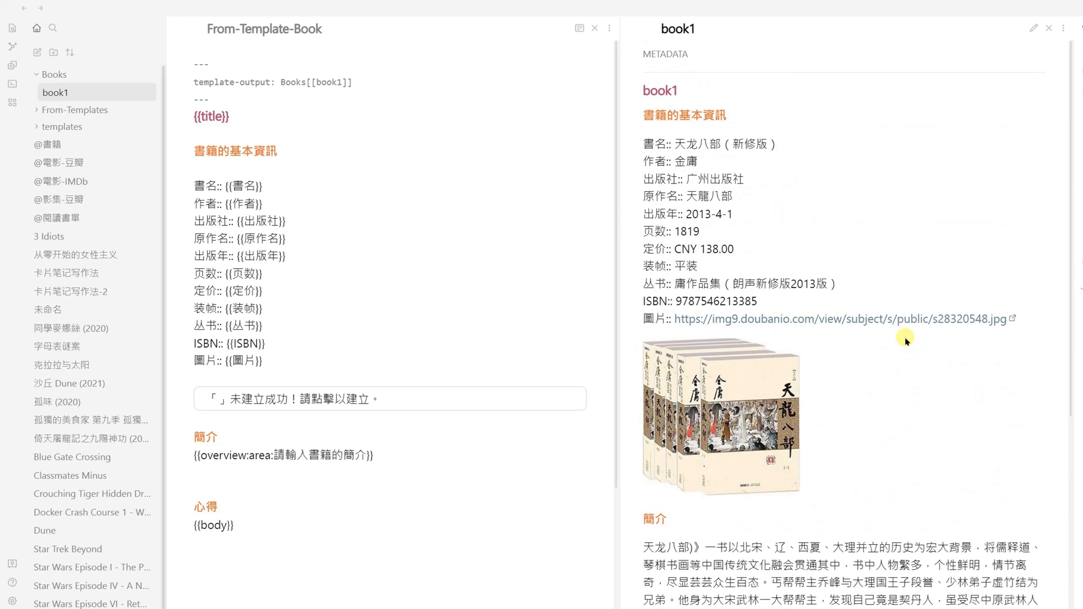
# Return to the From-Template-Book note and look up the From Template commands by searching the command list for "from".
pyautogui.click(366, 131)
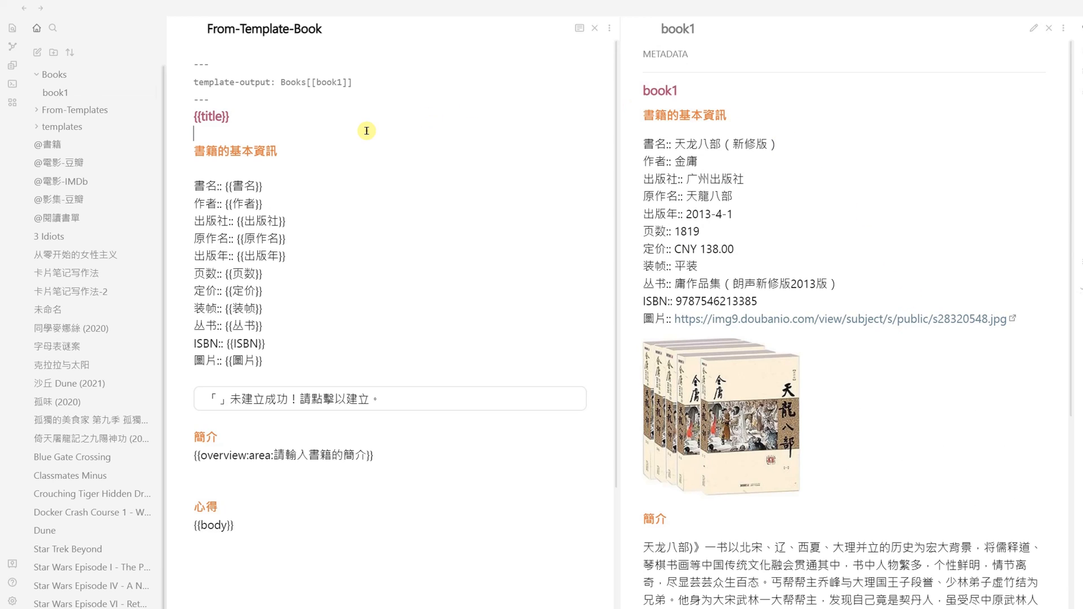
pyautogui.click(306, 205)
pyautogui.hotkey('ctrl', 'p')
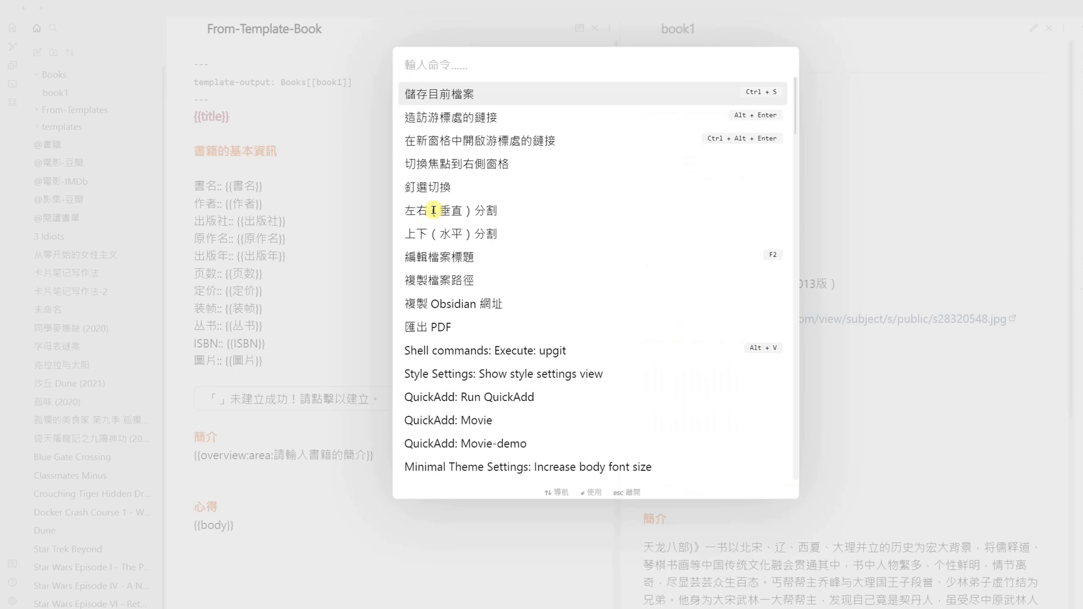
pyautogui.write('from')
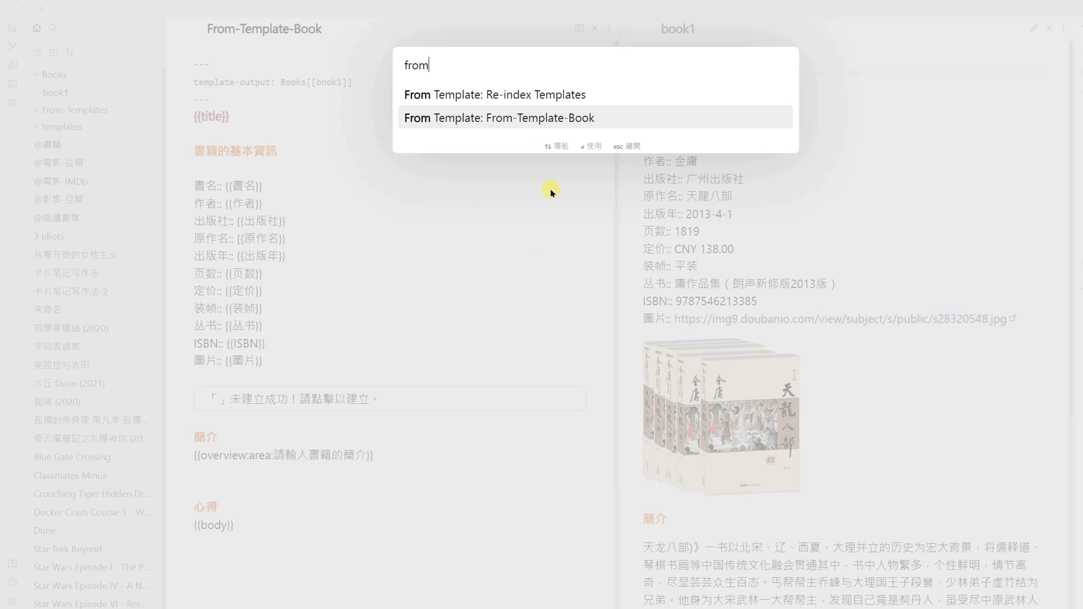
pyautogui.press('Escape')
# Find the From Template: From-Template-Book command in the 快捷鍵 settings and start assigning it a custom hotkey.
pyautogui.click(14, 599)
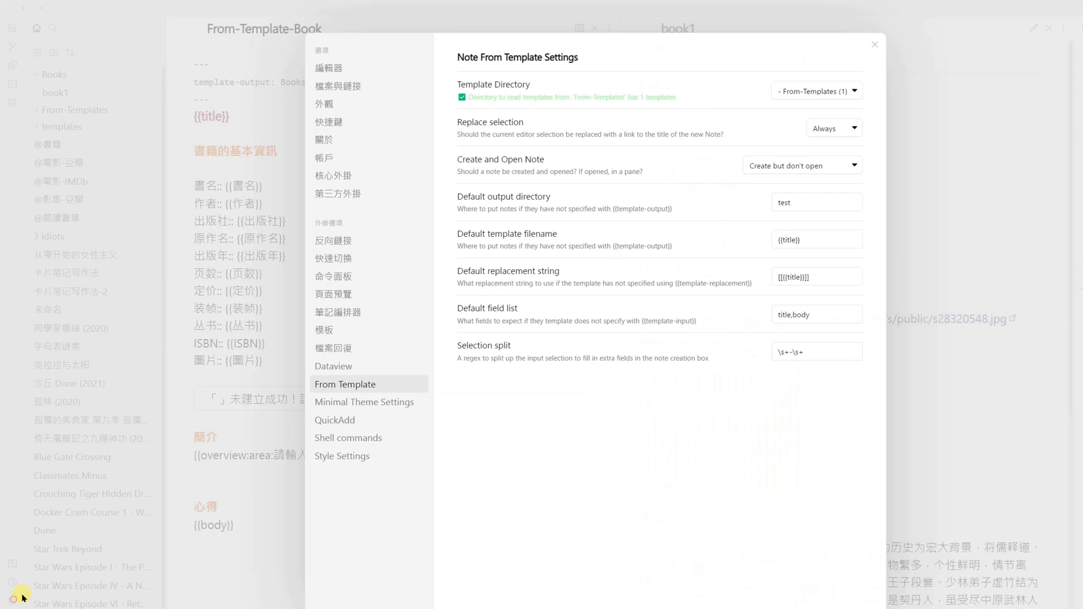
pyautogui.click(331, 125)
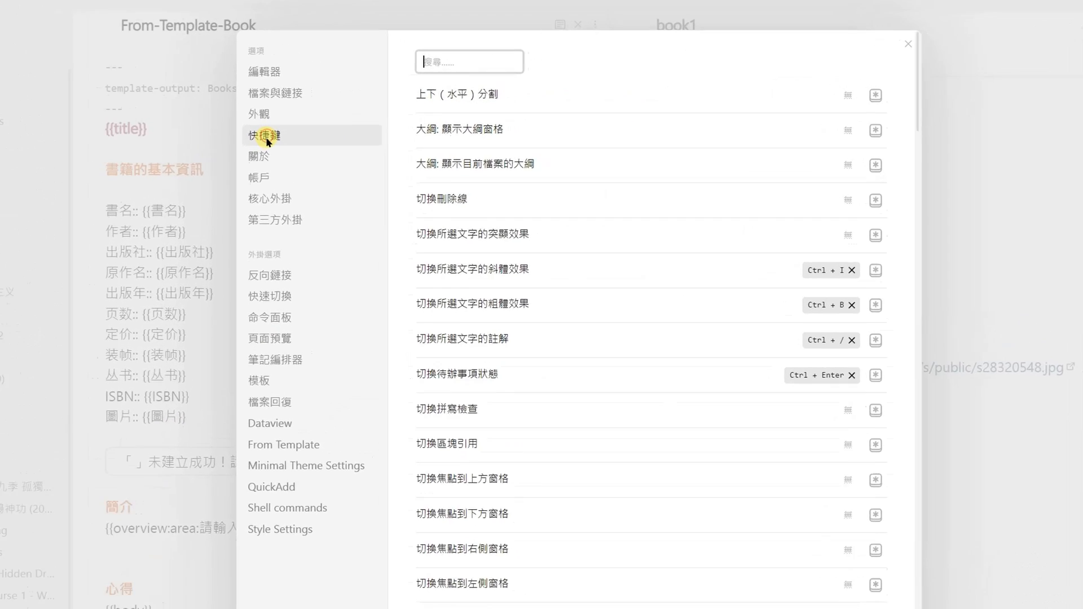
pyautogui.write('from')
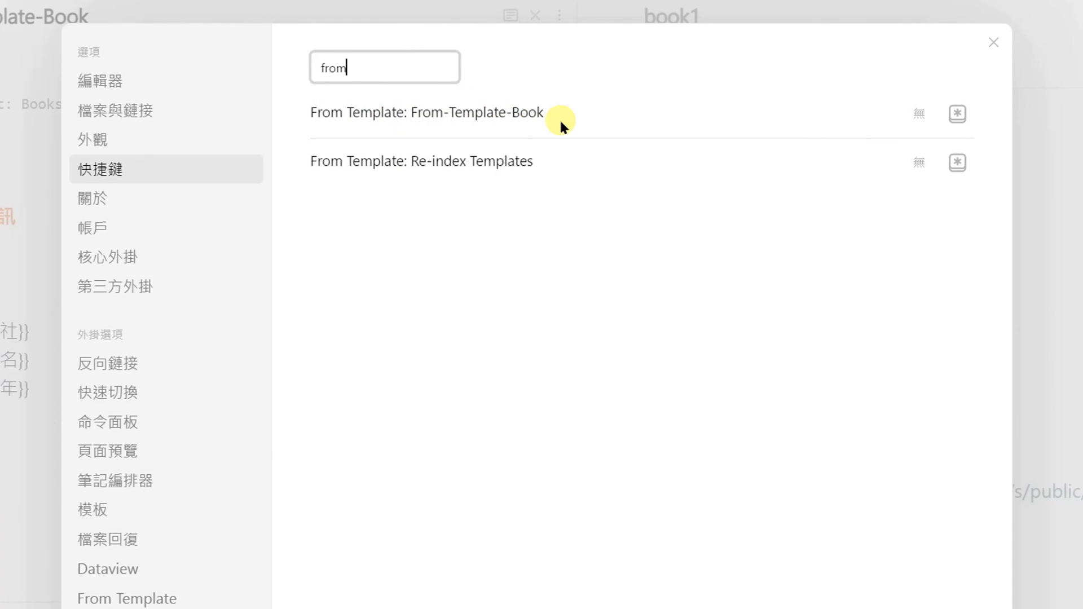
pyautogui.click(959, 112)
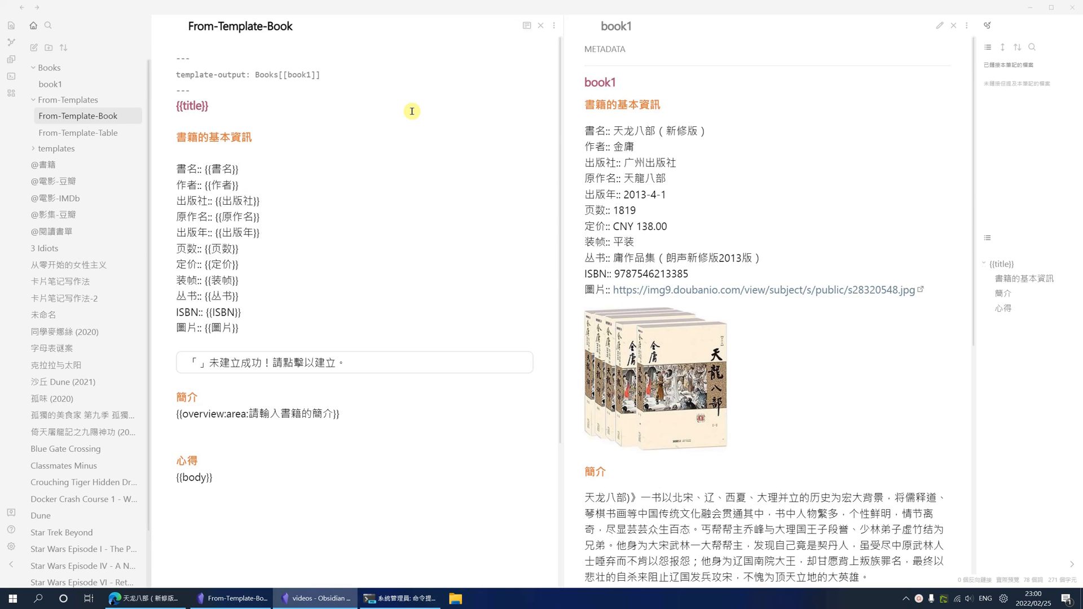
# Below template-output, add category: "{{總類:choice:文學:流行:文化:生活:經管:科技}}" and tags: "{{文學分類:choice:小說:隨筆:日本文學:散文:詩歌:名著:港台}} {{流行分類:choice:漫畫:推理:繪本:青春:科幻:言情:奇幻:武俠}}".
pyautogui.press('Return')
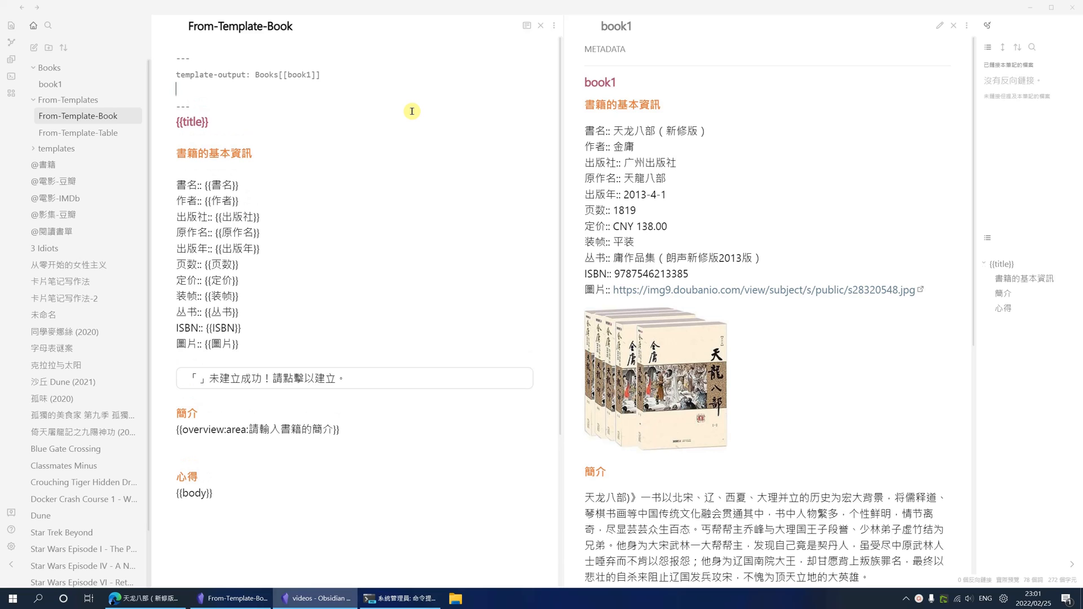
pyautogui.write('category: "{{總類:choice:文學:流行:文化:生活:經管:科技}}" tags: "{{文學分類:choice:小說:隨筆:日本文學:散文:詩歌:名著:港台}} {{流行分類:choice:漫畫:推理:繪本:青春:科幻:言情:奇幻:武俠}}"')
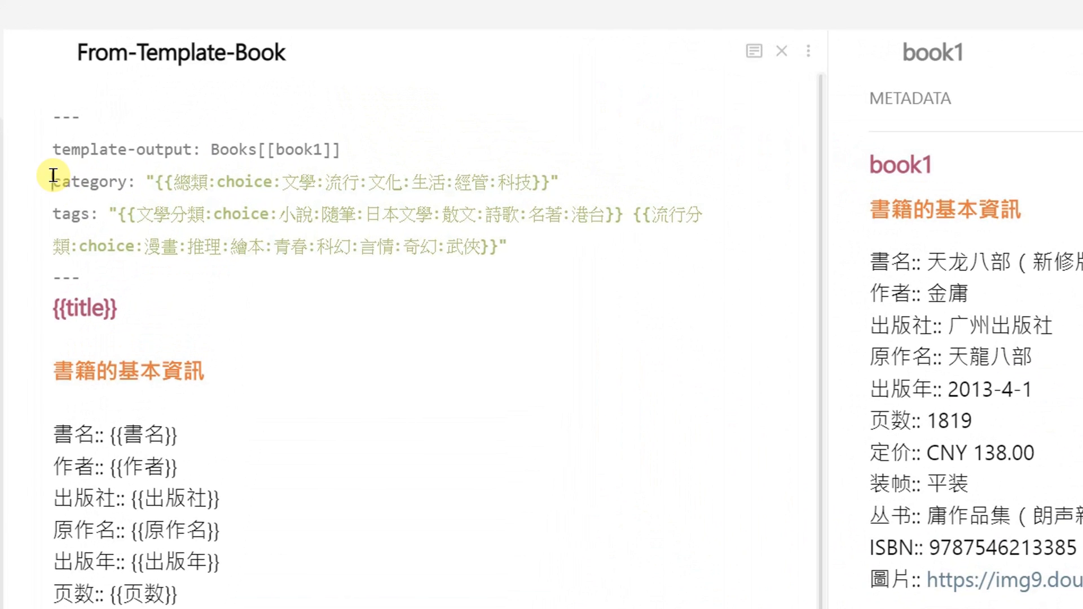
# Examine the category placeholder's structure: the 總類 field name, the choice type and its colon-separated options.
pyautogui.moveTo(53, 175); pyautogui.dragTo(554, 188)
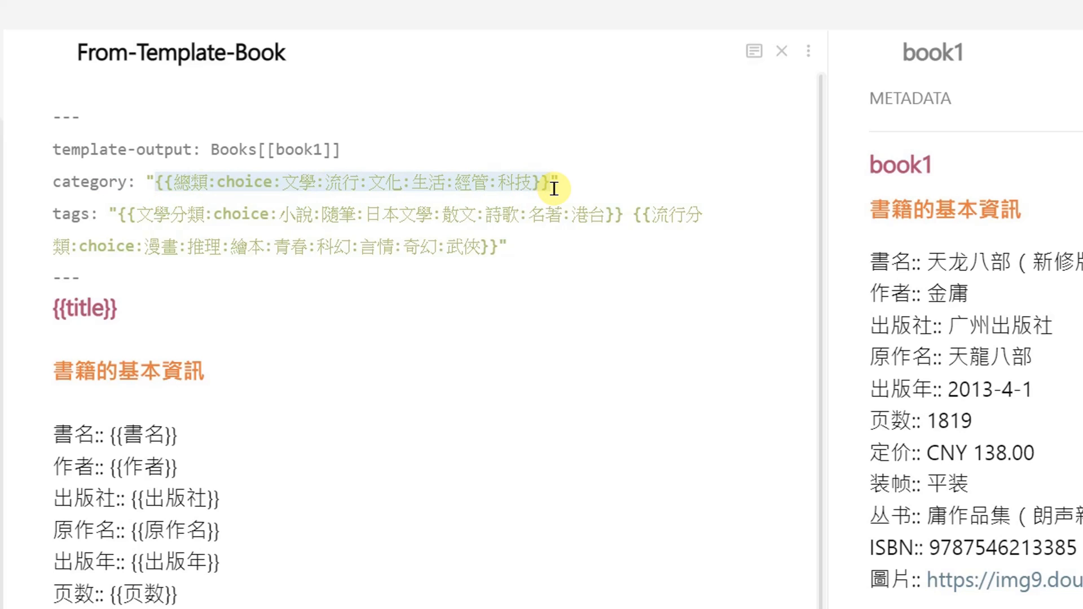
pyautogui.click(285, 180)
pyautogui.click(184, 181)
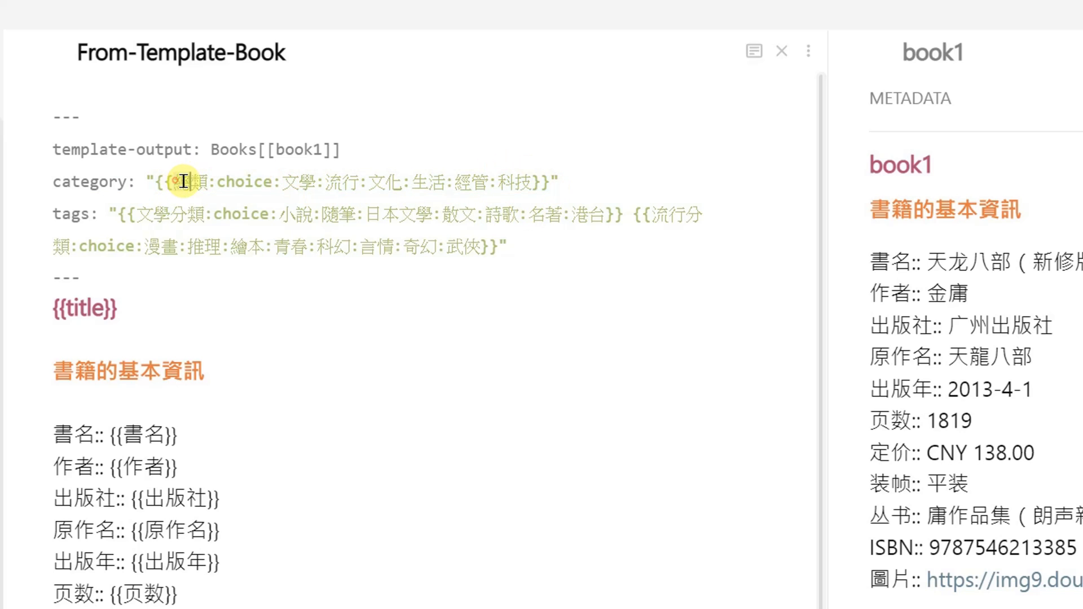
pyautogui.doubleClick(206, 180)
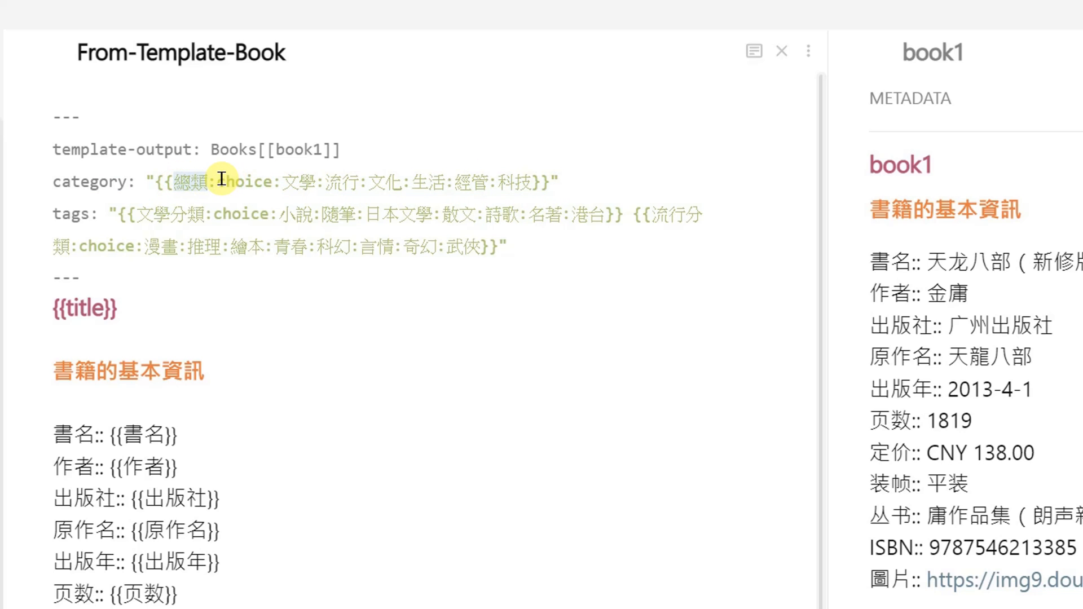
pyautogui.doubleClick(237, 181)
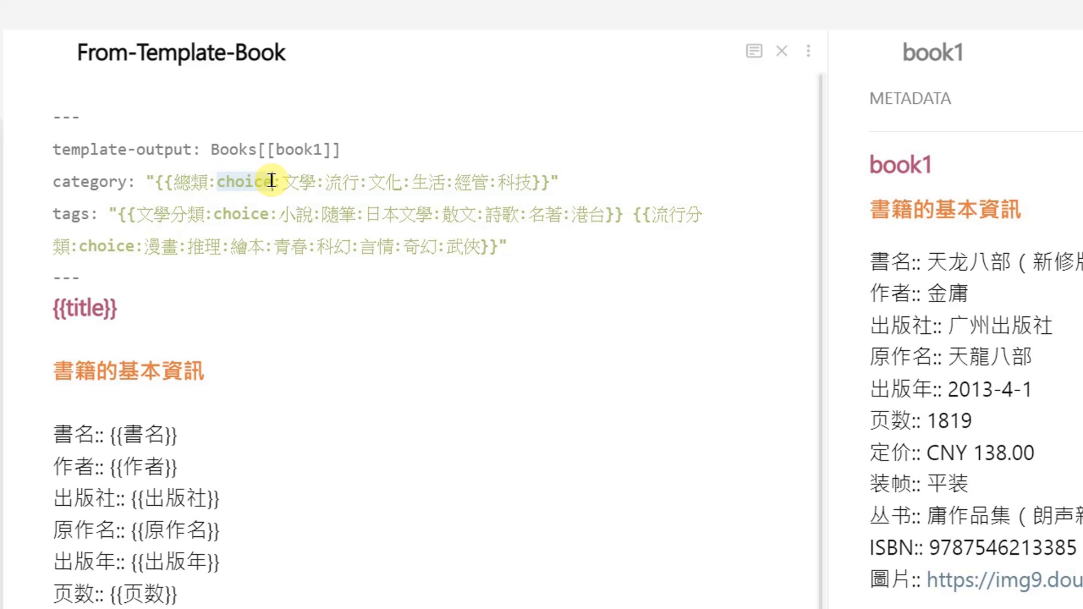
pyautogui.click(270, 186)
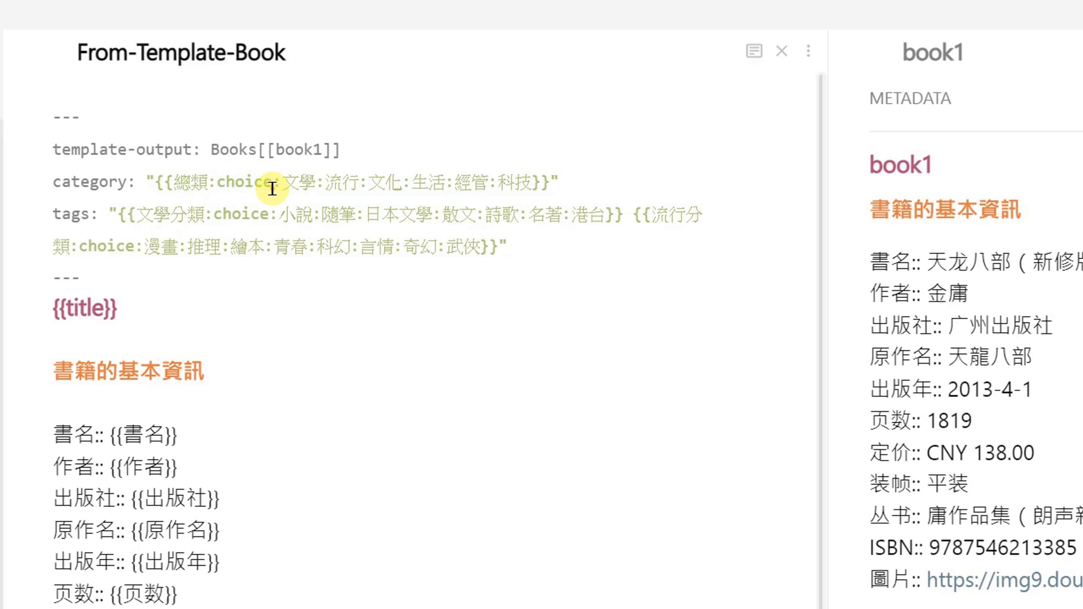
pyautogui.moveTo(275, 182); pyautogui.dragTo(532, 181)
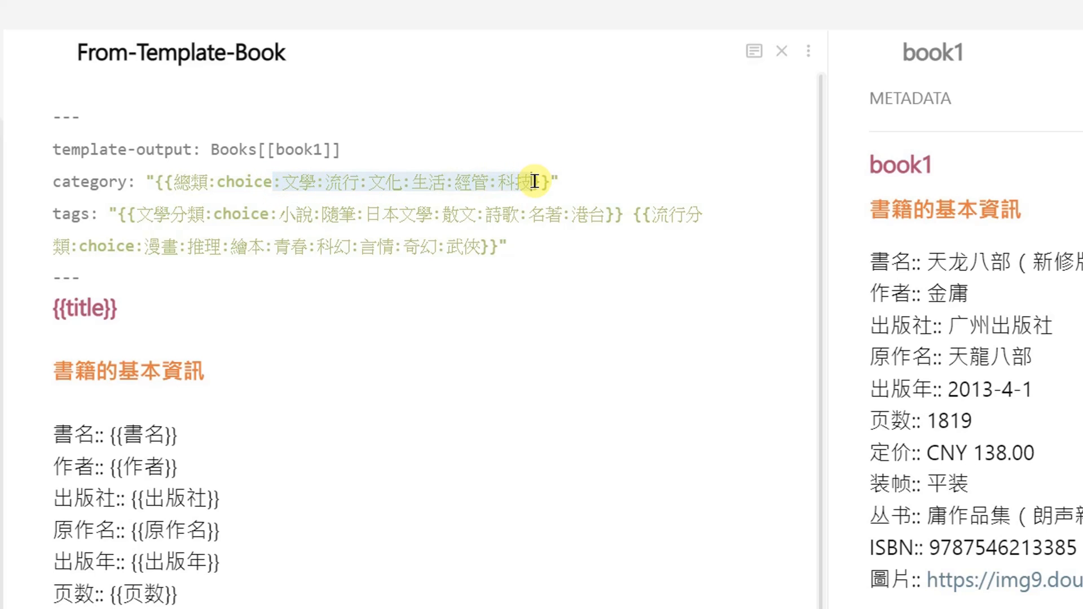
pyautogui.click(304, 183)
pyautogui.click(351, 181)
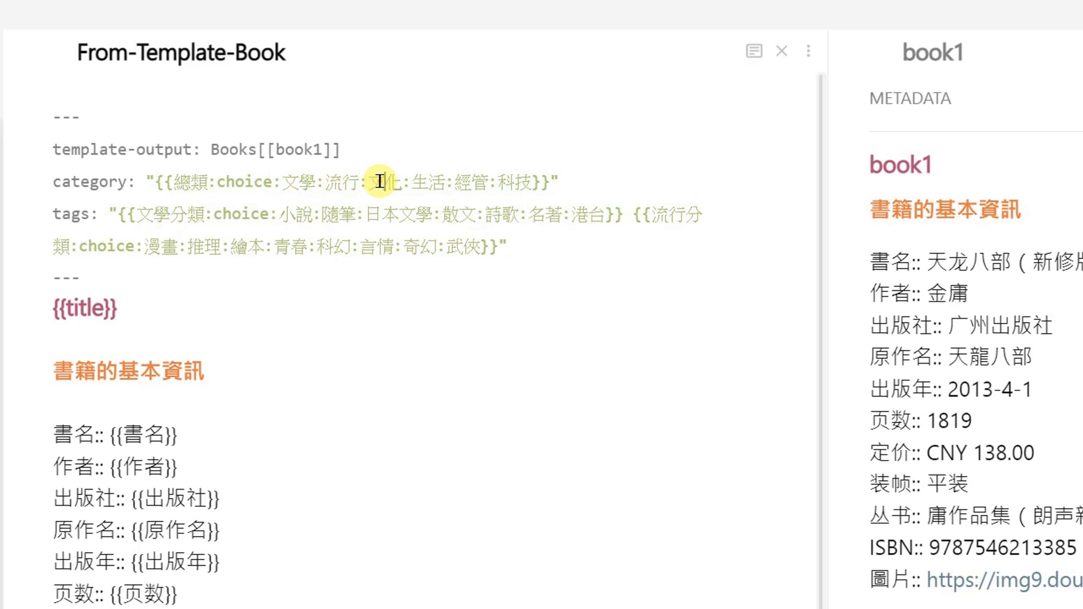
pyautogui.click(498, 183)
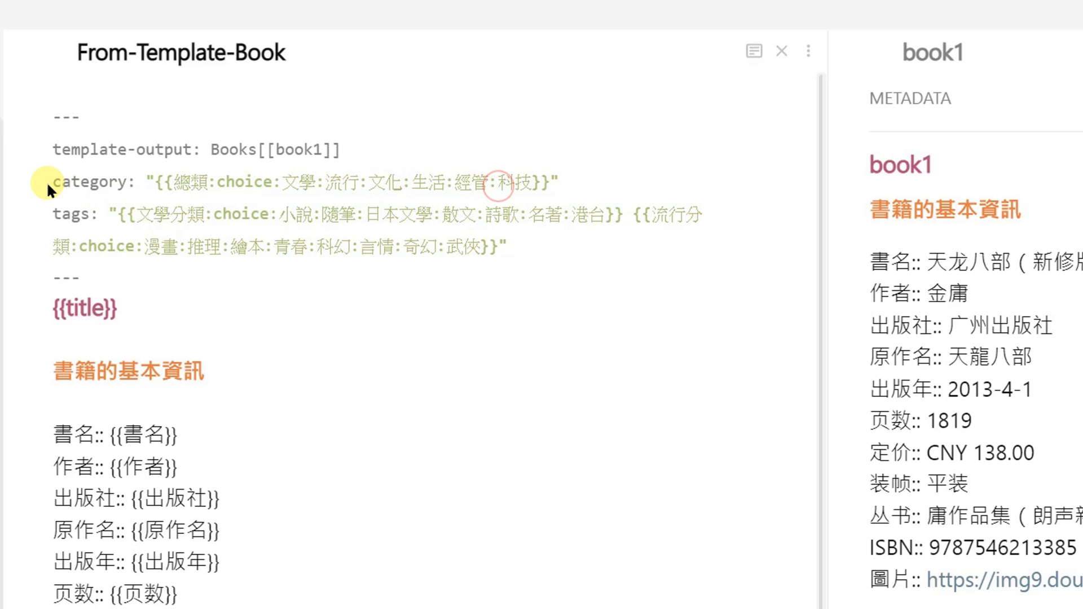
pyautogui.click(582, 186)
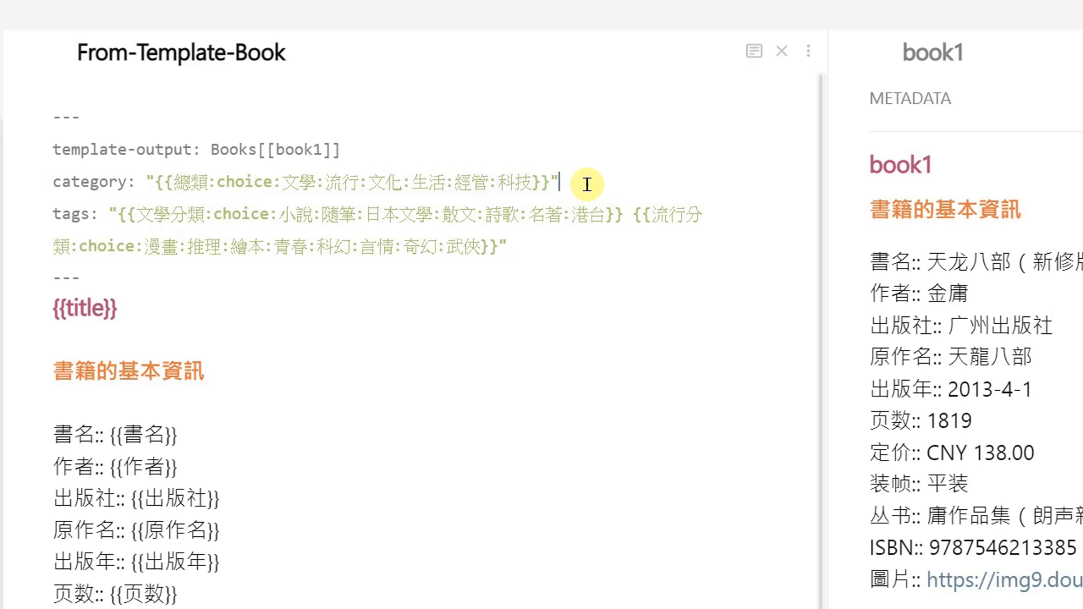
# Examine the 文學分類 and 流行分類 choice placeholders in the tags line and compare them with the category options.
pyautogui.click(136, 214)
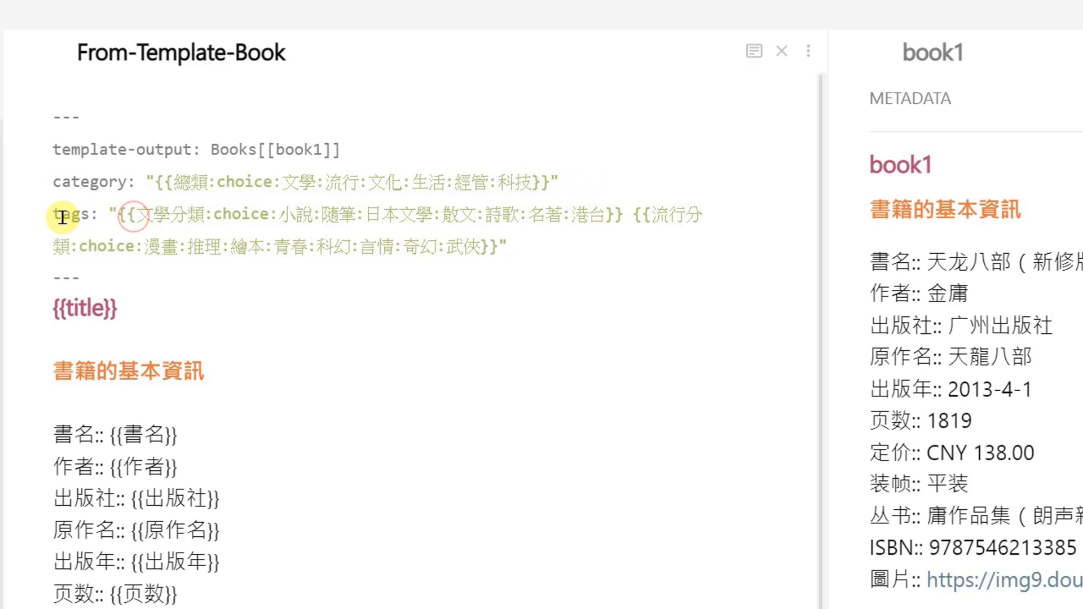
pyautogui.moveTo(118, 215); pyautogui.dragTo(224, 225)
pyautogui.click(216, 183)
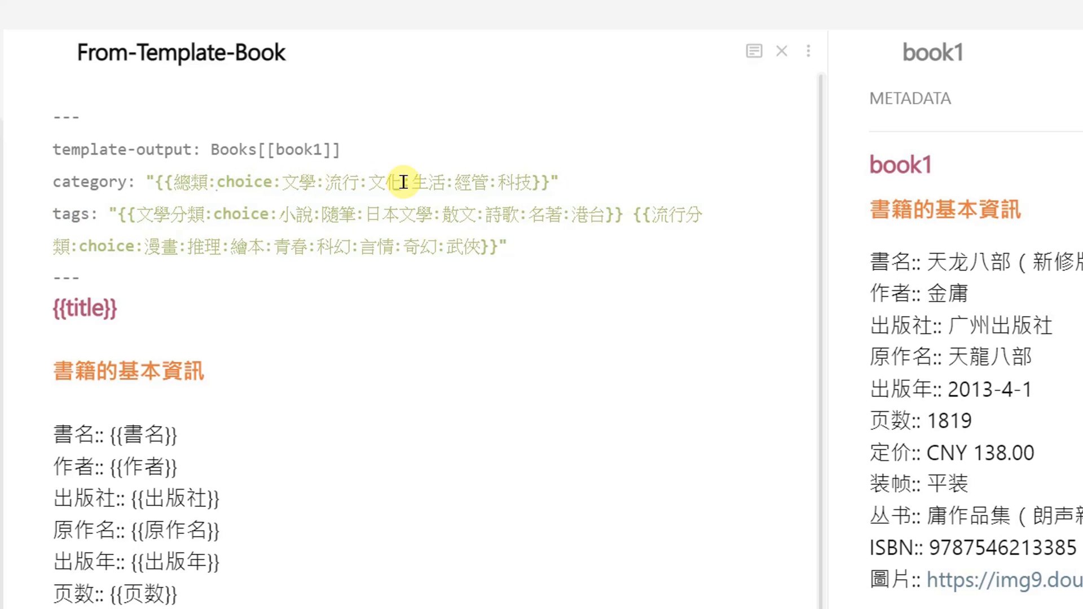
pyautogui.click(293, 181)
pyautogui.click(345, 182)
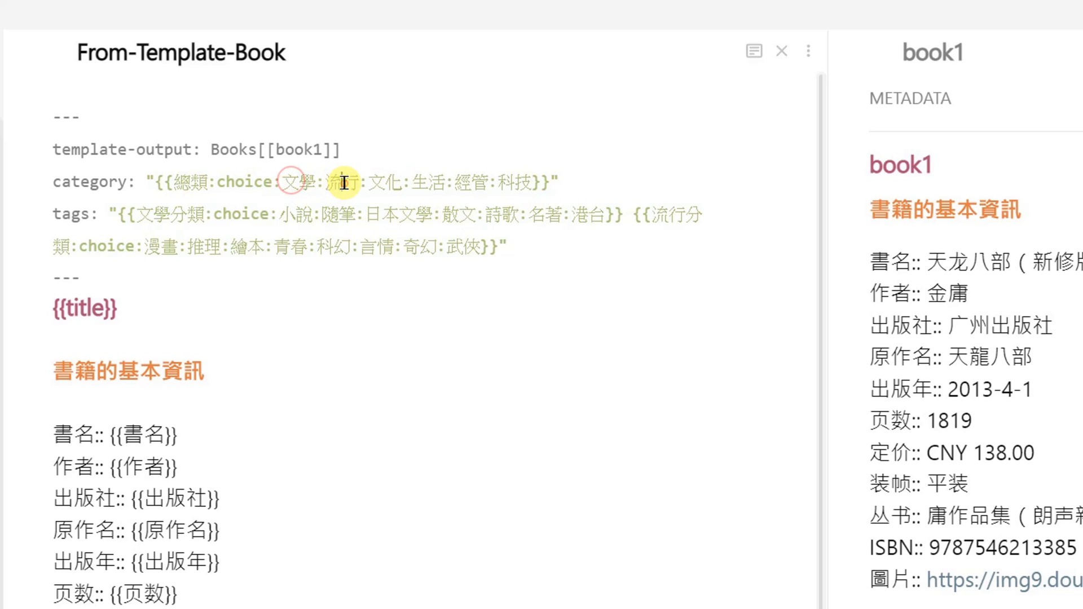
pyautogui.moveTo(117, 214); pyautogui.dragTo(632, 220)
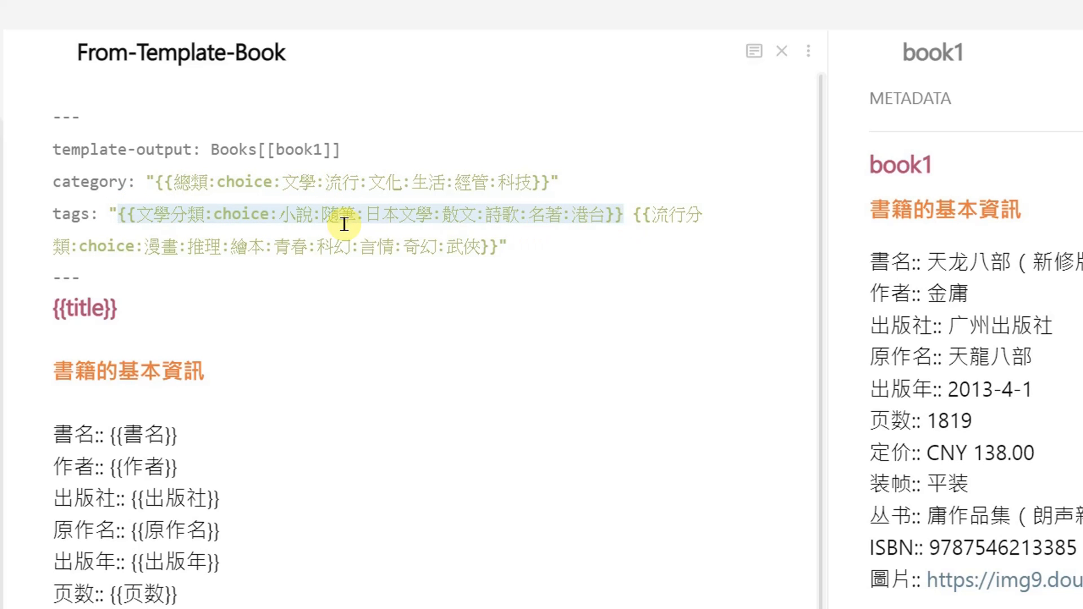
pyautogui.click(238, 220)
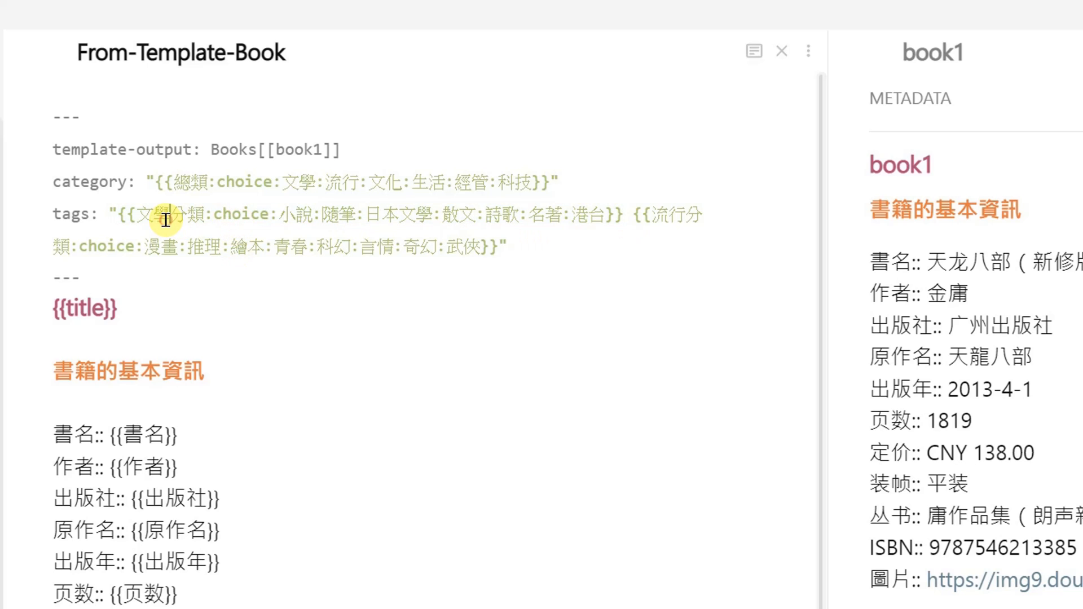
pyautogui.moveTo(212, 216); pyautogui.dragTo(271, 216)
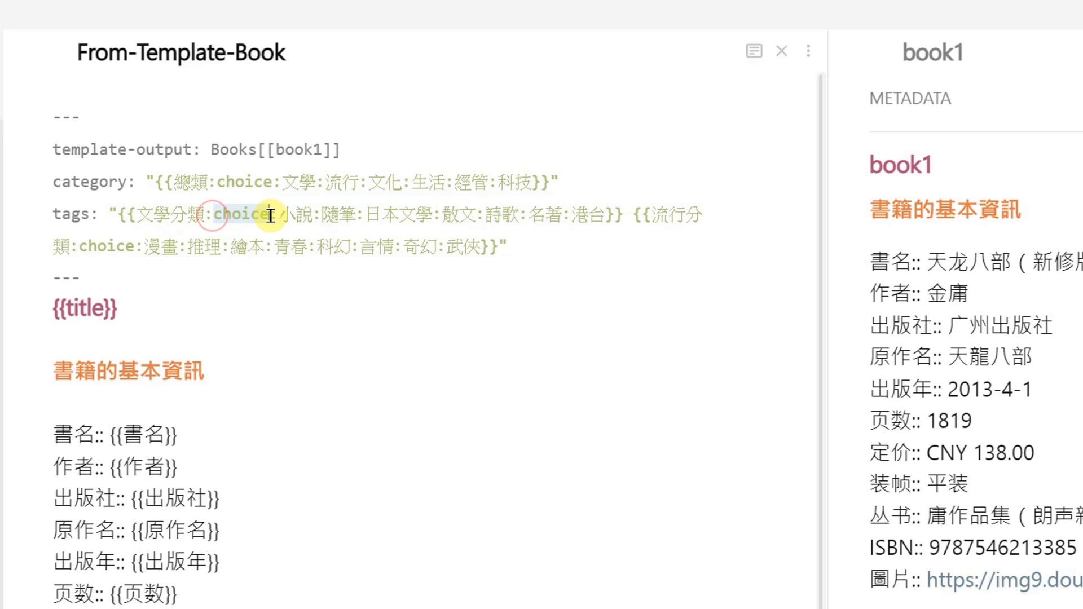
pyautogui.click(301, 216)
pyautogui.click(342, 212)
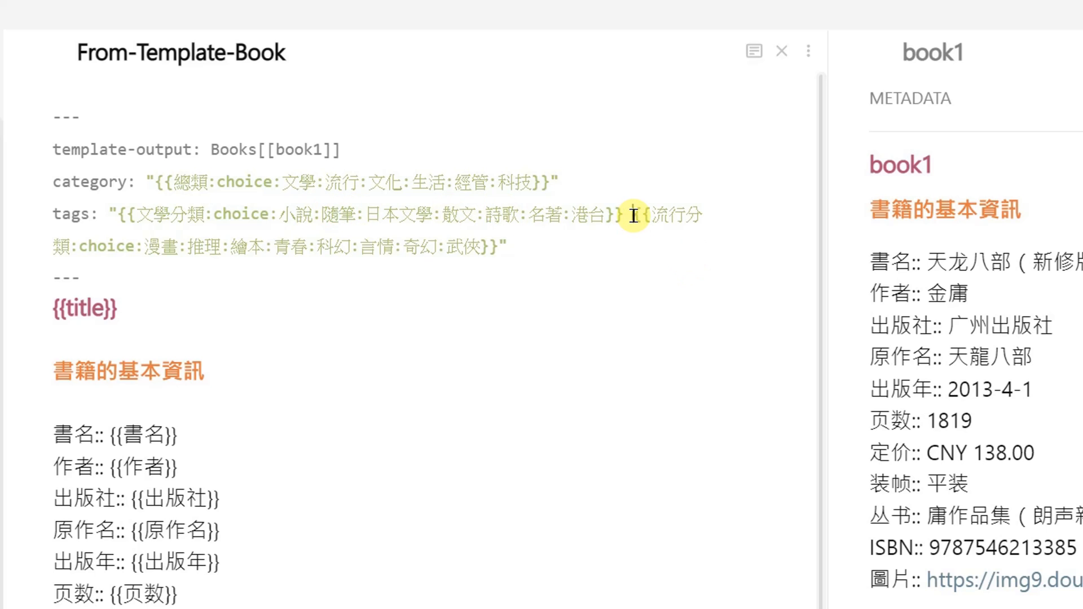
pyautogui.moveTo(634, 215); pyautogui.dragTo(648, 244)
pyautogui.click(526, 245)
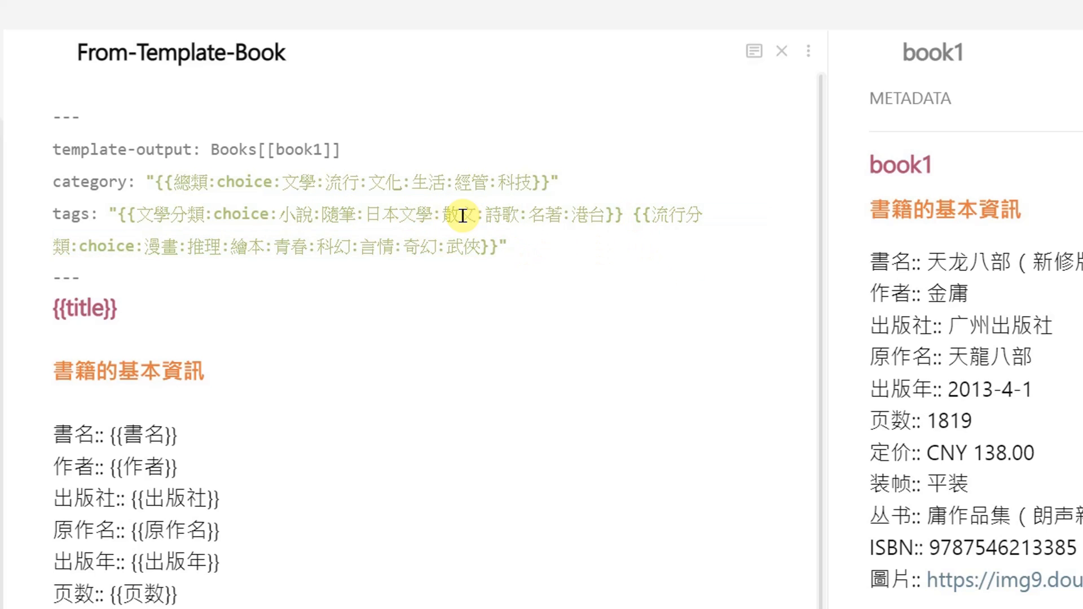
pyautogui.click(380, 188)
pyautogui.click(426, 187)
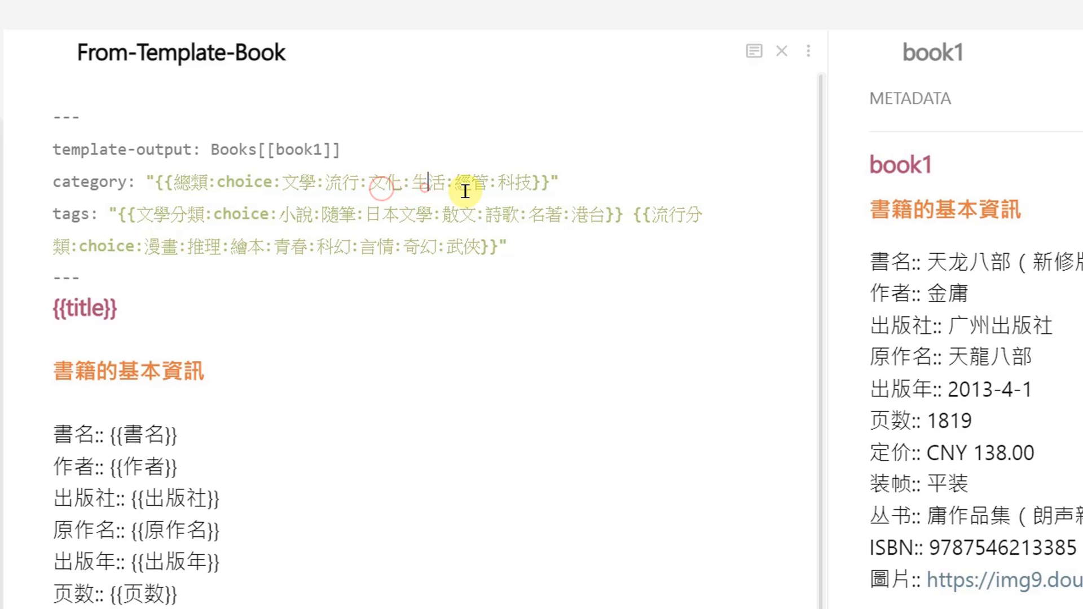
pyautogui.click(512, 184)
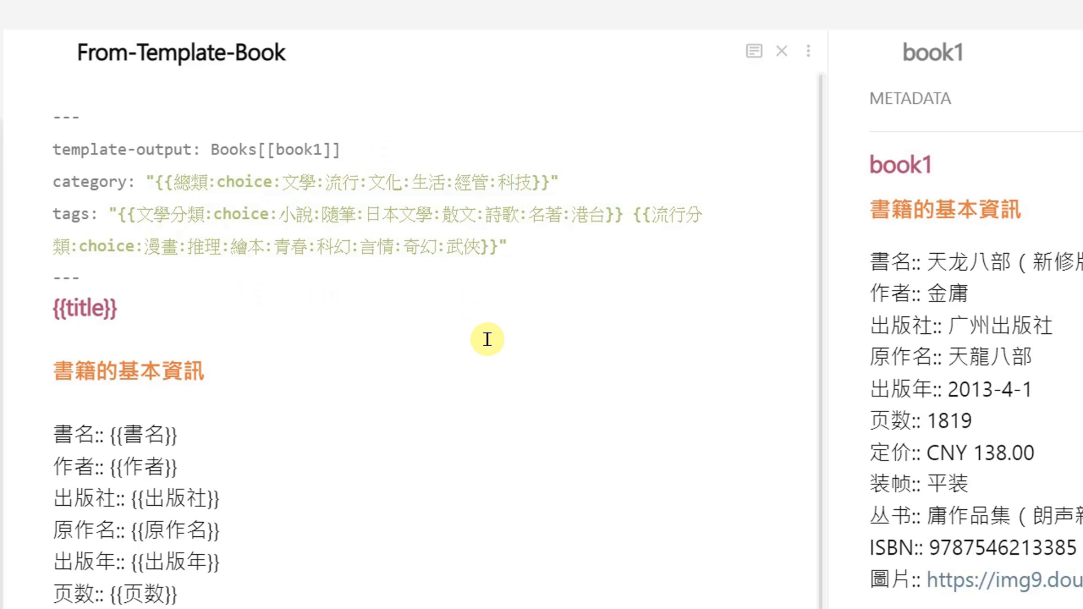
# Start a note from From-Template-Book and choose 流行 as the 總類 in its form.
pyautogui.click(448, 315)
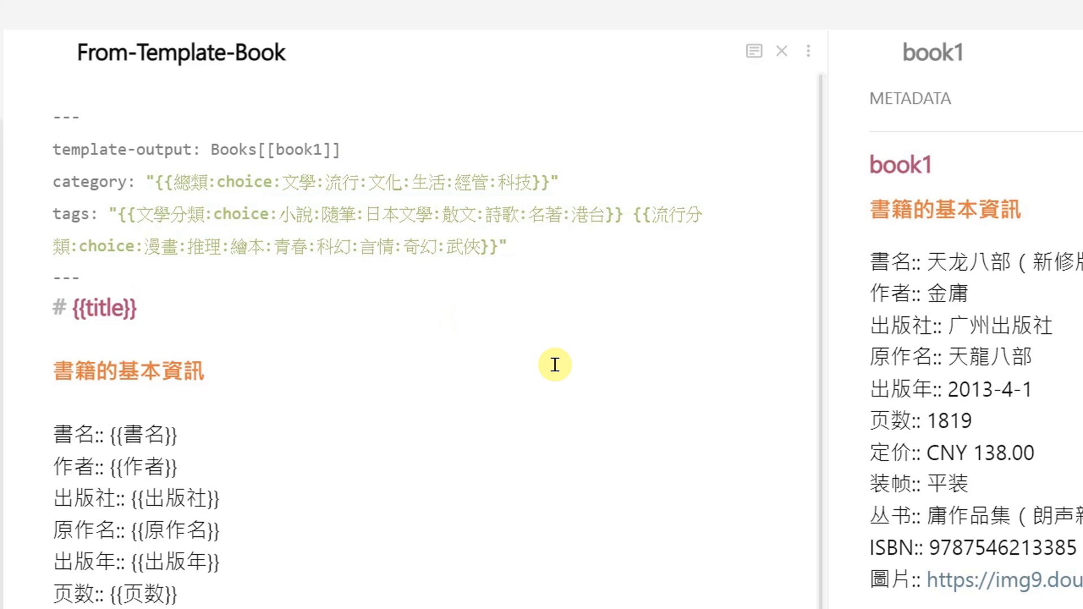
pyautogui.hotkey('ctrl', 'p')
pyautogui.write('from')
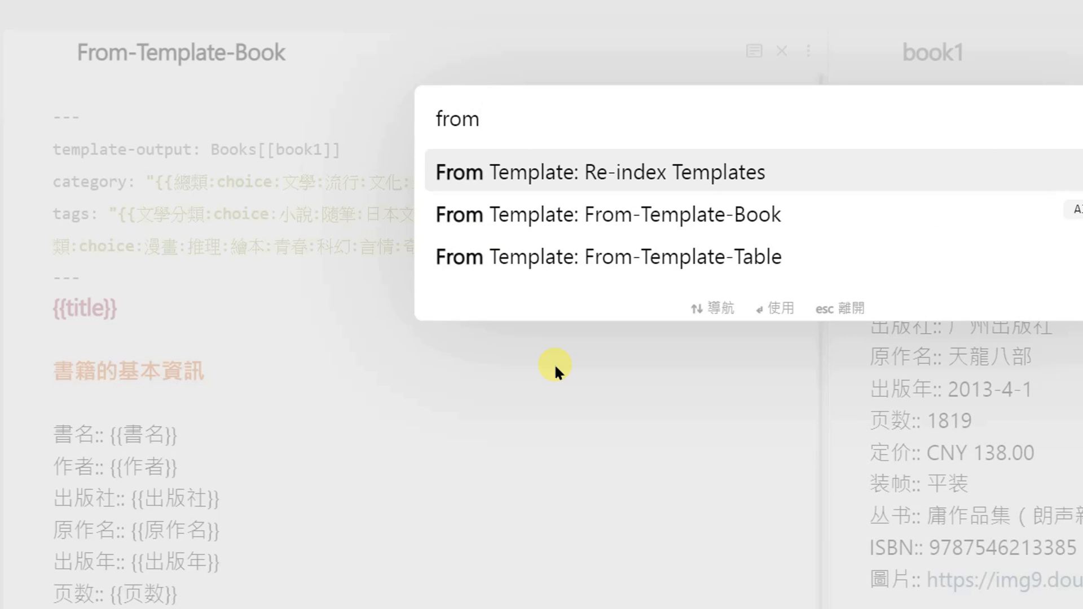
pyautogui.click(712, 213)
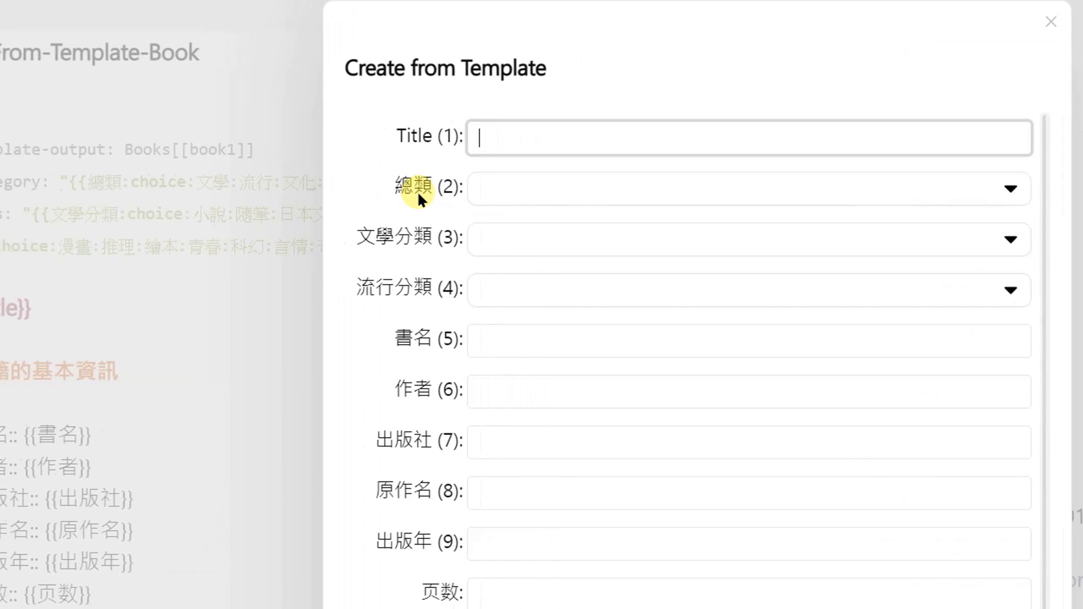
pyautogui.click(325, 188)
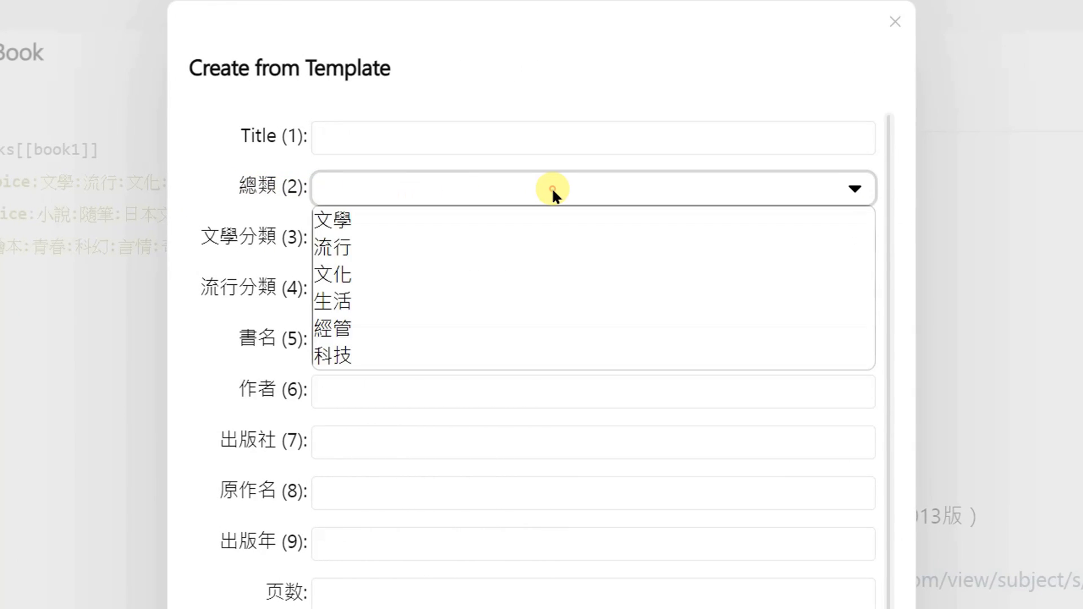
pyautogui.click(359, 250)
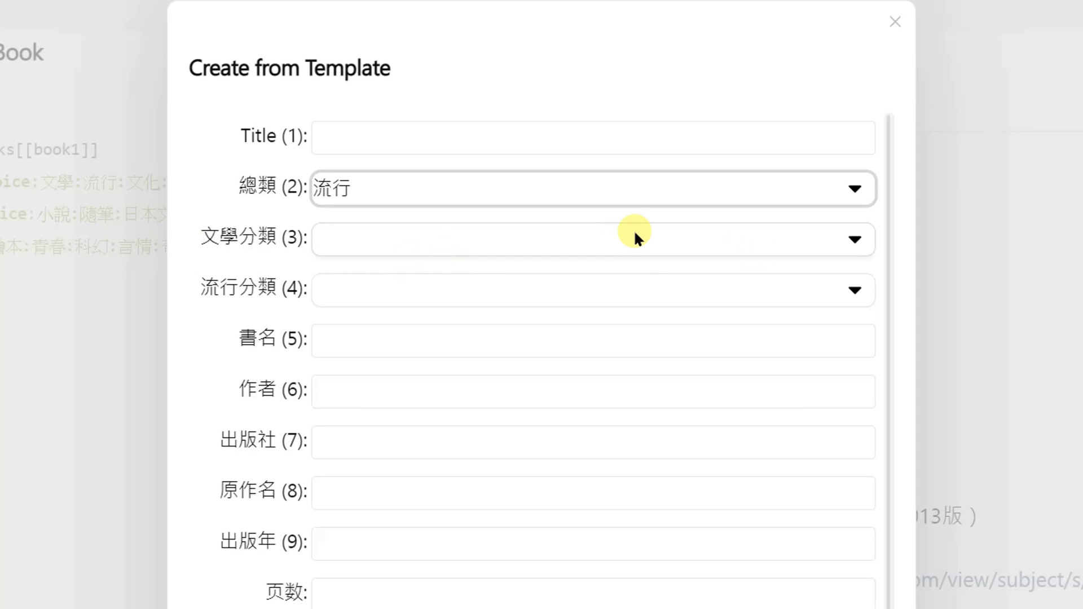
# Choose 青春 for 流行分類 and 隨筆 for 文學分類, and close the form without creating a note.
pyautogui.click(358, 279)
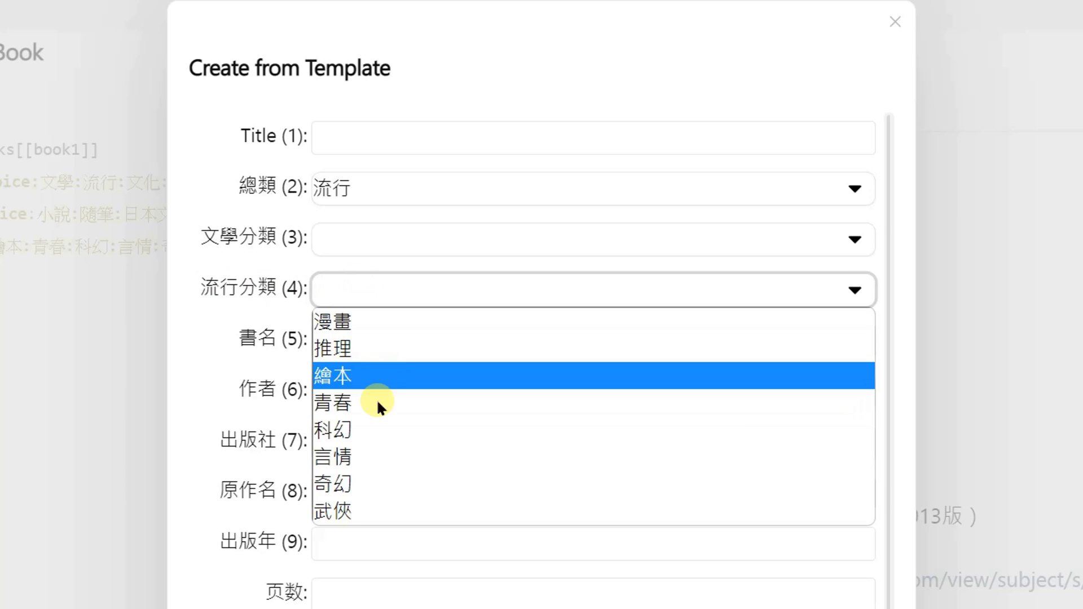
pyautogui.click(360, 396)
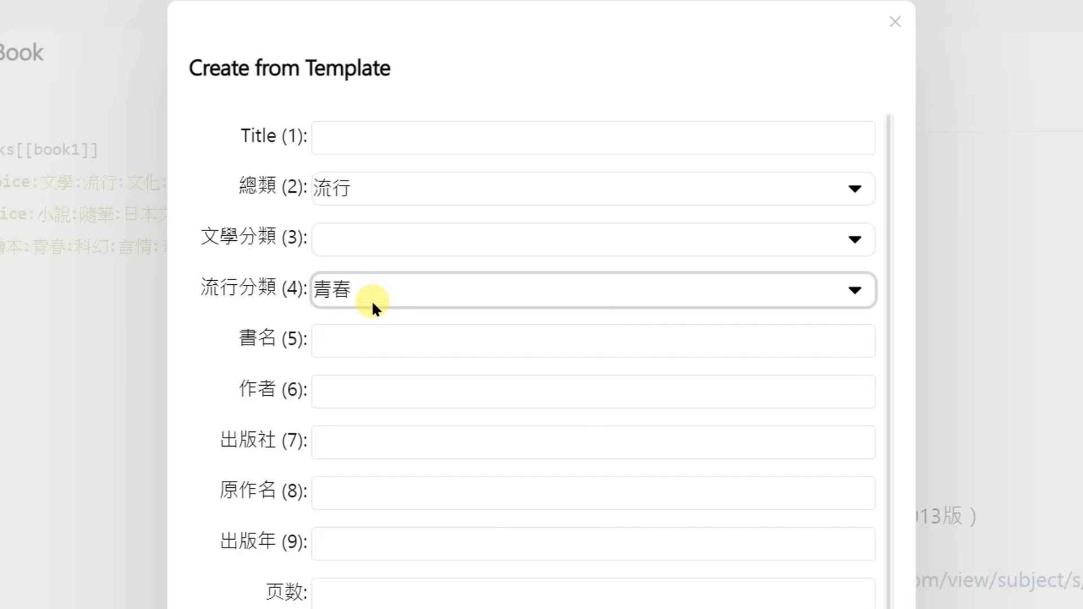
pyautogui.click(422, 214)
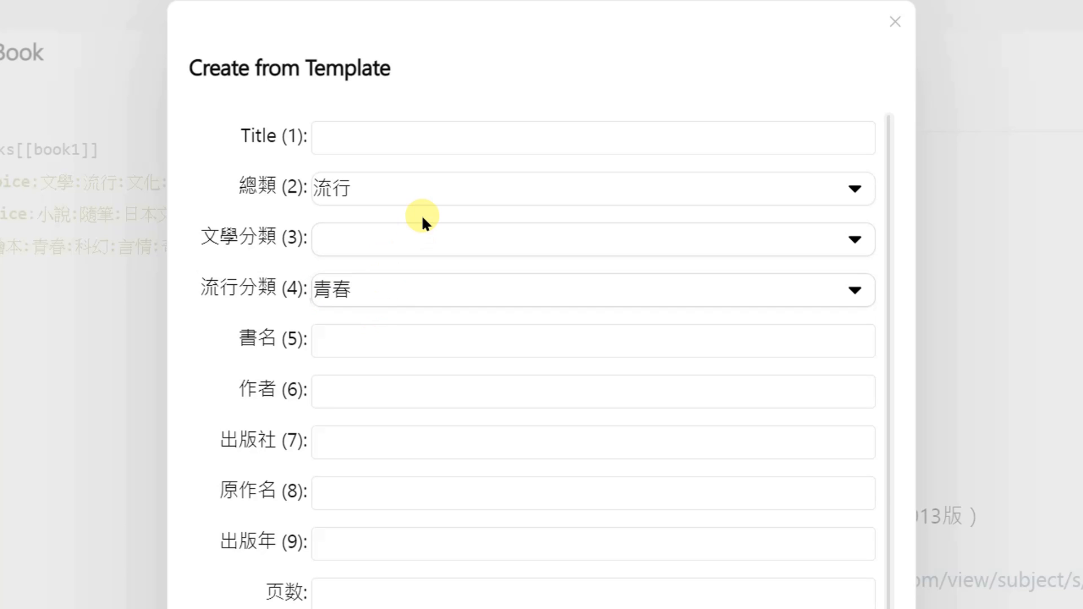
pyautogui.click(411, 243)
pyautogui.click(401, 289)
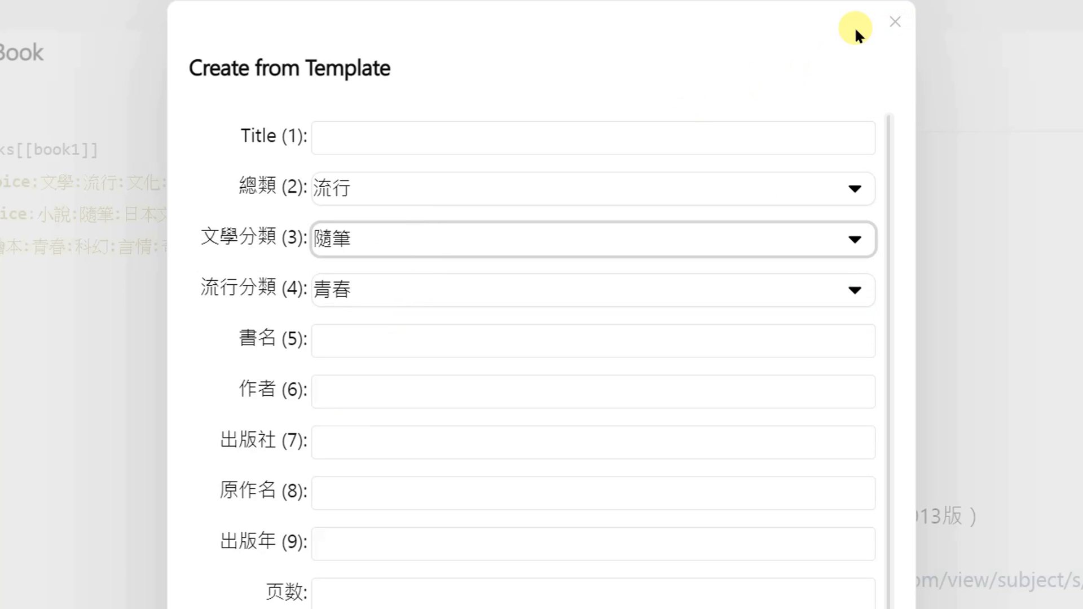
pyautogui.click(895, 22)
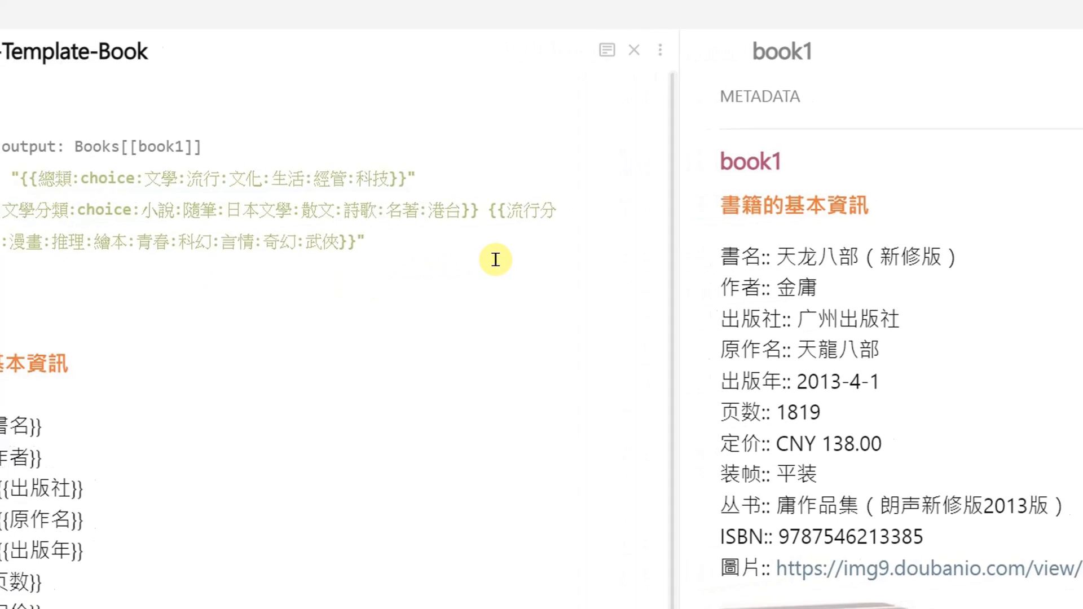
# Change the 文學分類 placeholder's field type to multi in the template's tags line.
pyautogui.write('multi')
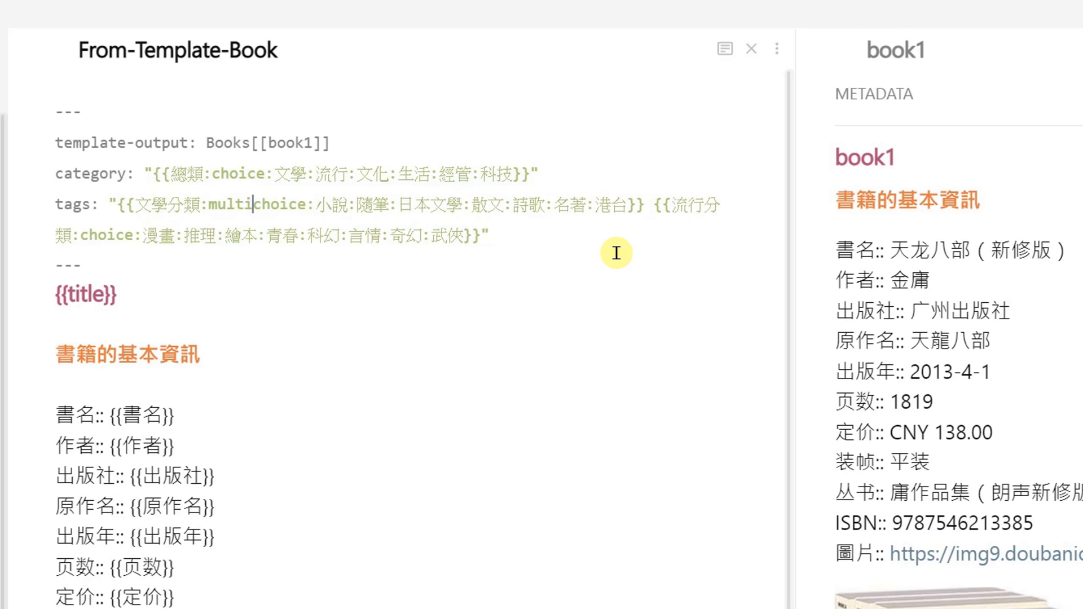
pyautogui.press('Delete')
pyautogui.press('Delete')
pyautogui.press('Delete')
pyautogui.press('Delete')
pyautogui.press('Delete')
pyautogui.press('Delete')
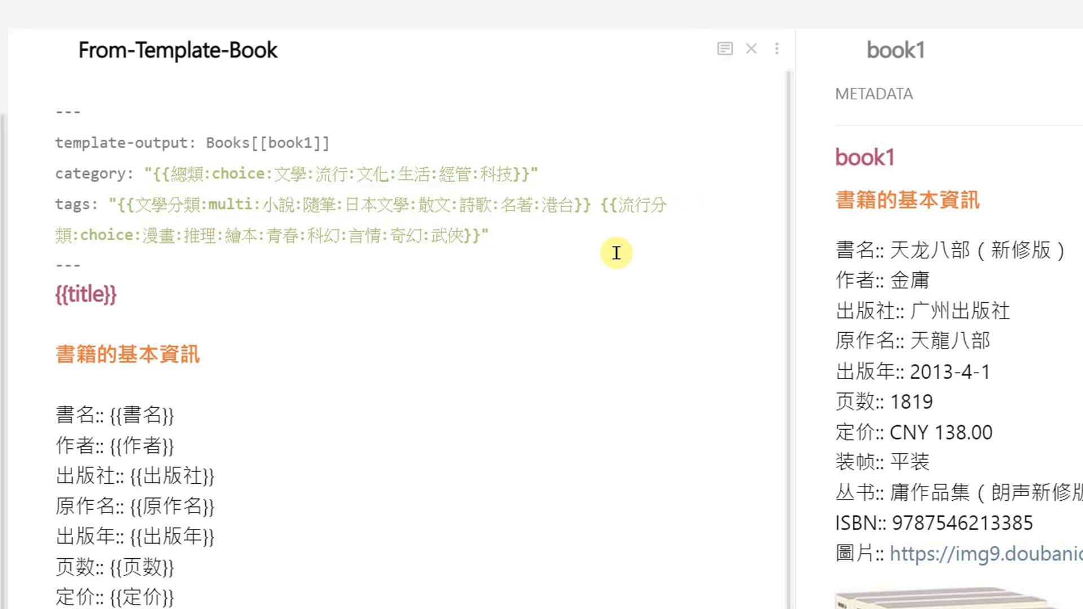
# Set the 流行分類 placeholder's field type to multi as well.
pyautogui.click(80, 235)
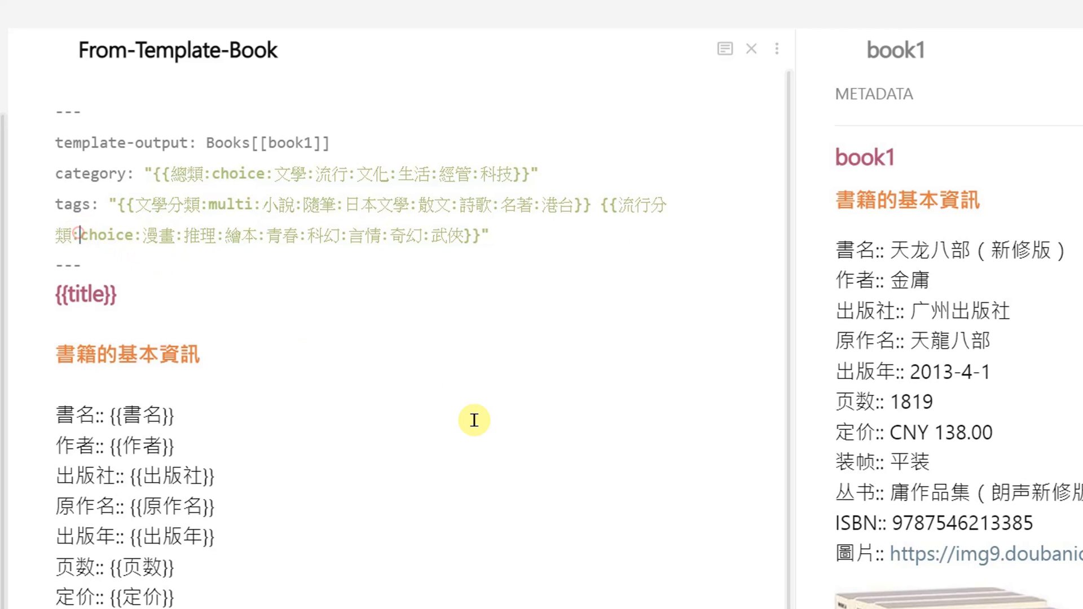
pyautogui.write('multi')
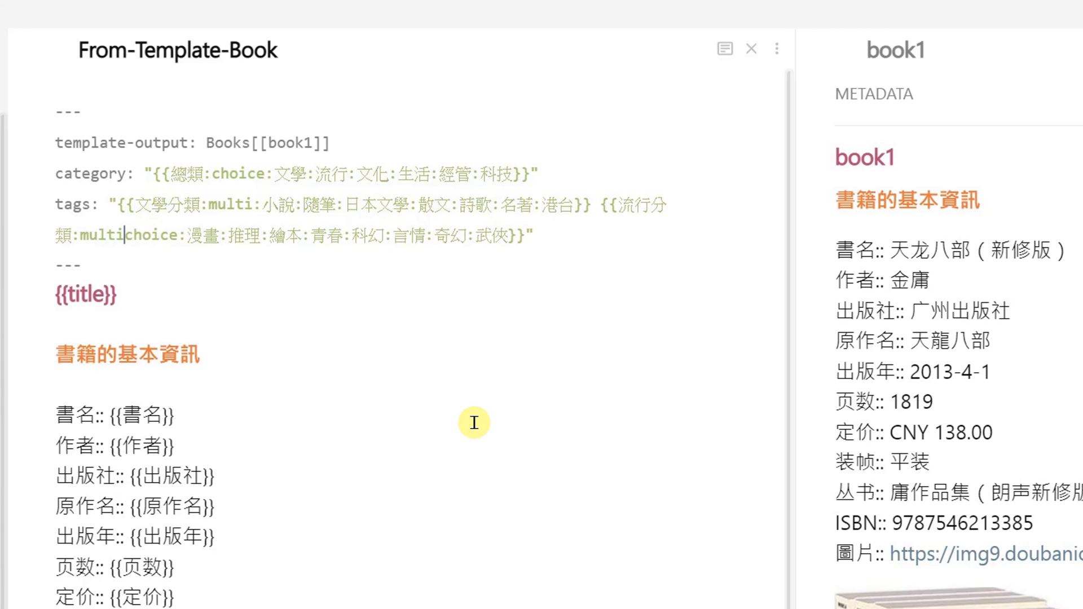
pyautogui.press('Delete')
pyautogui.press('Delete')
pyautogui.press('Delete')
pyautogui.press('Delete')
pyautogui.press('Delete')
pyautogui.press('Delete')
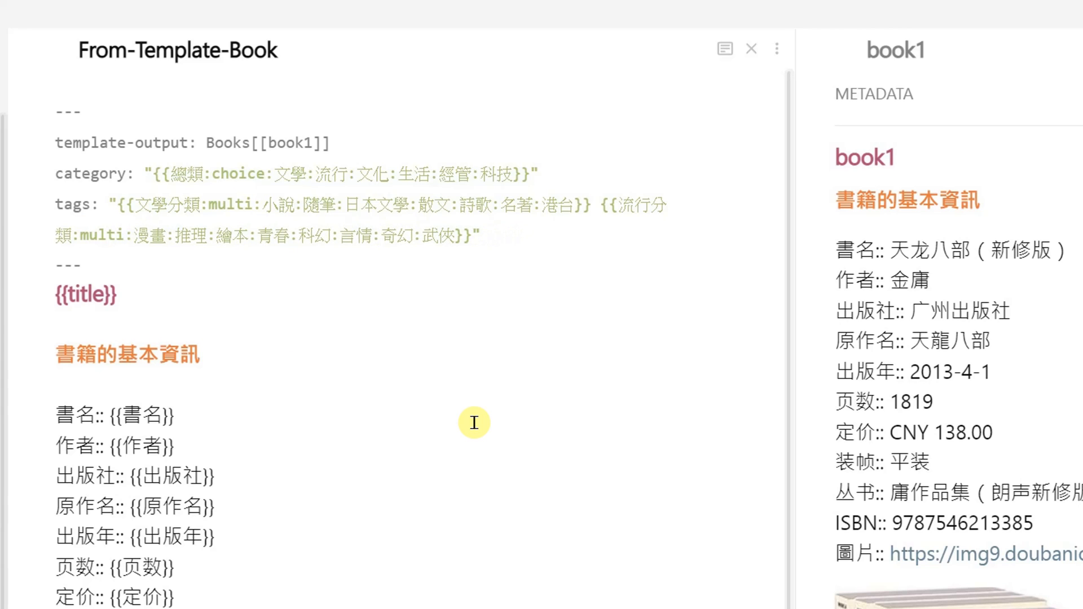
# In a new From-Template-Book form, enable 小說, 日本文學, 詩歌 and 港台 for 文學分類, and 漫畫 and 推理 for 流行分類.
pyautogui.hotkey('ctrl', 'p')
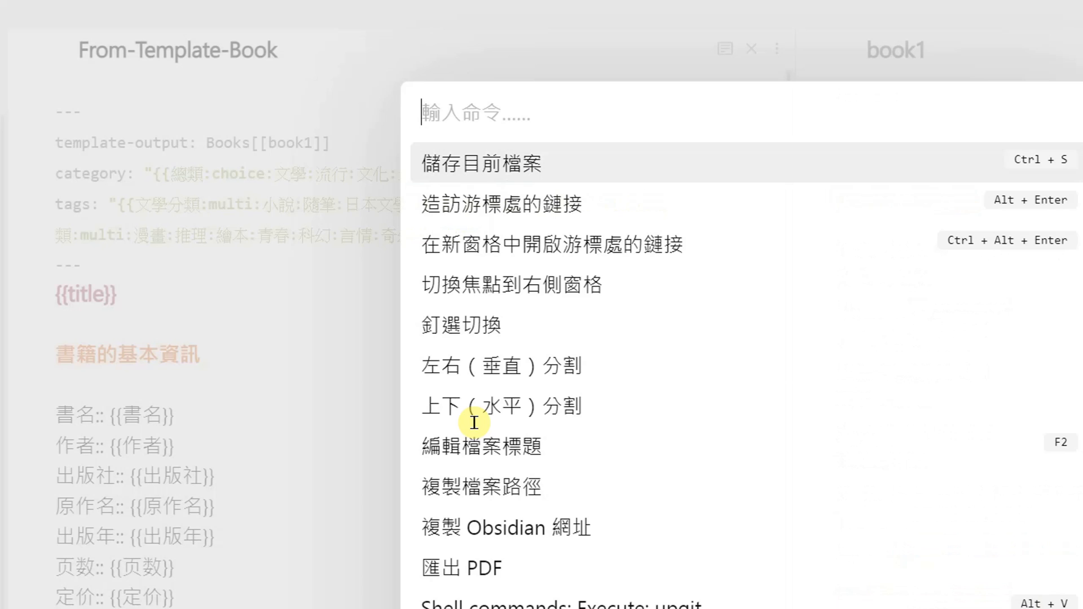
pyautogui.write('from')
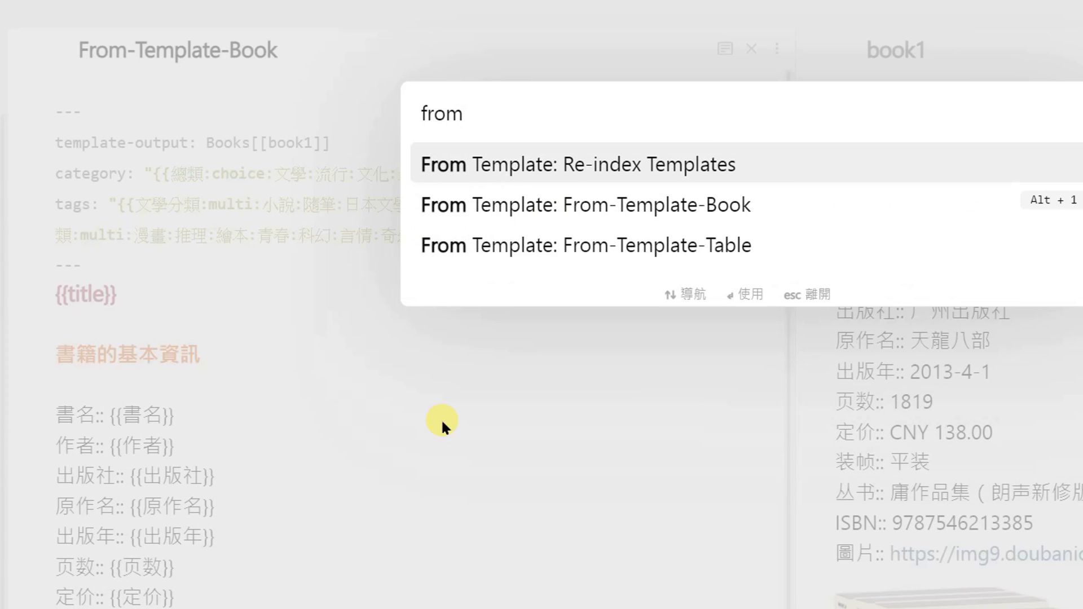
pyautogui.click(718, 203)
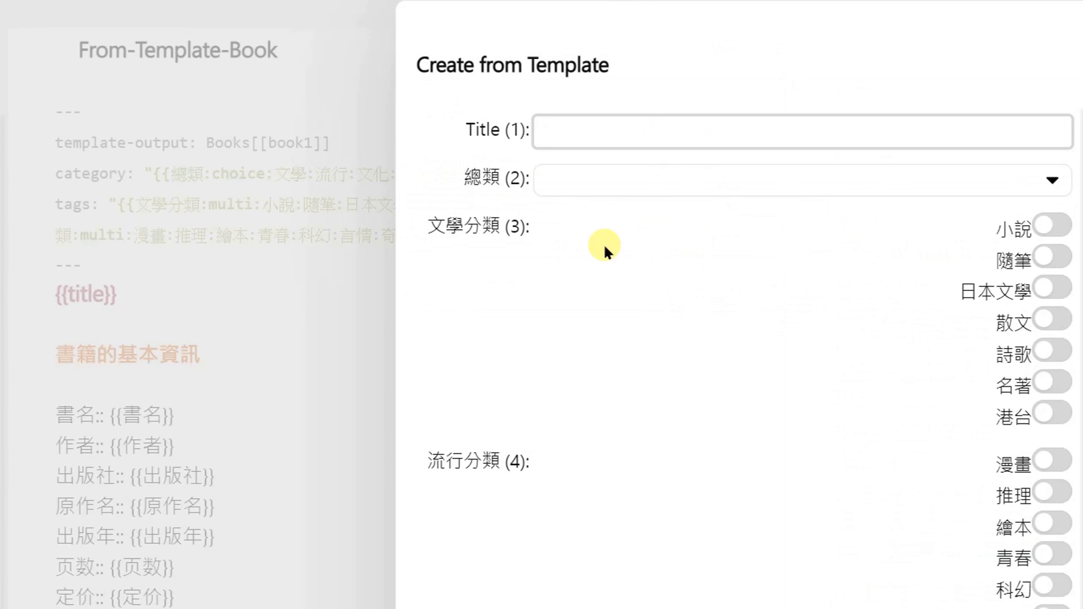
pyautogui.click(1057, 224)
pyautogui.click(1057, 285)
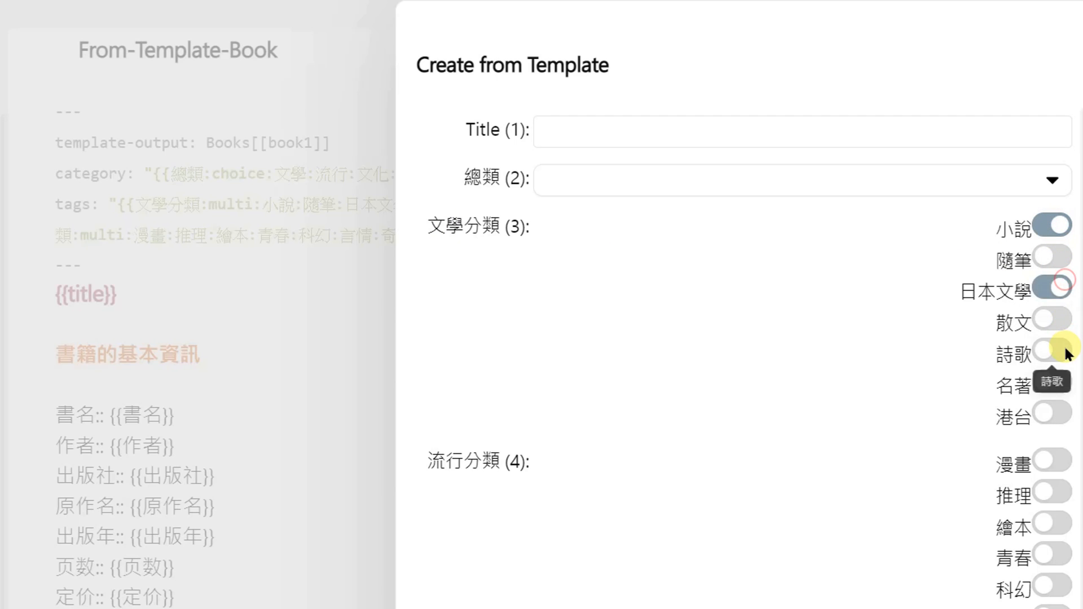
pyautogui.click(1062, 349)
pyautogui.click(1064, 403)
pyautogui.click(1063, 473)
pyautogui.click(1056, 492)
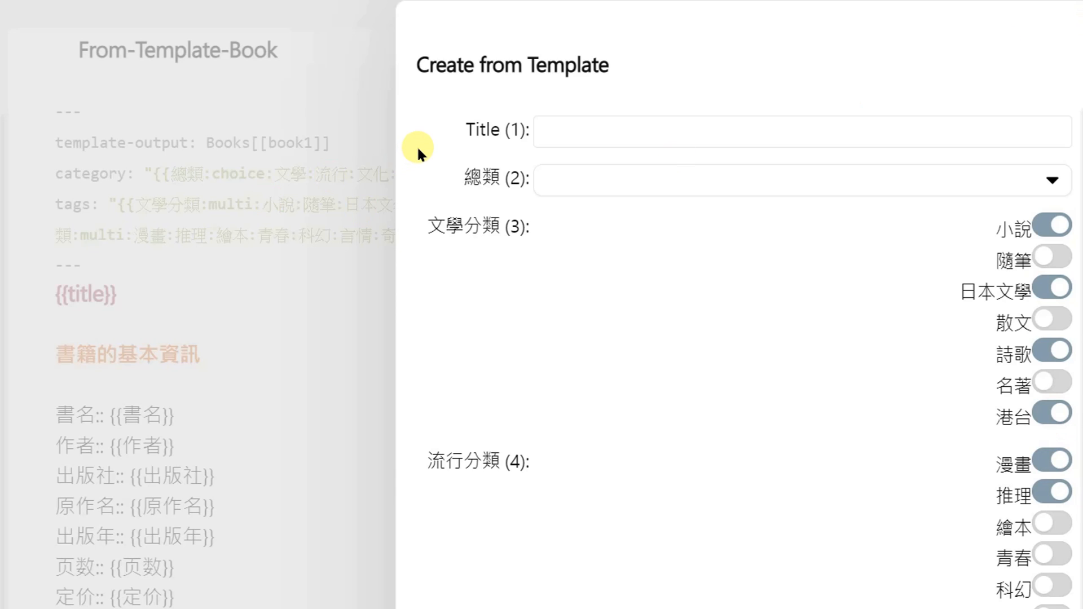
pyautogui.press('Return')
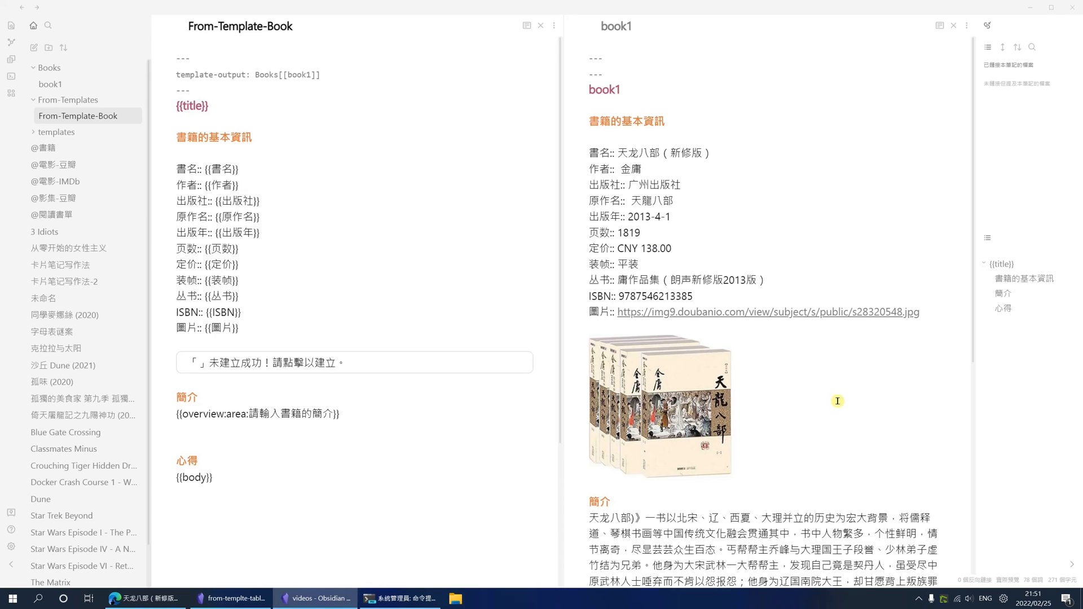
# Create a new note in the From-Templates folder and name it From-Template-Table.
pyautogui.click(71, 100)
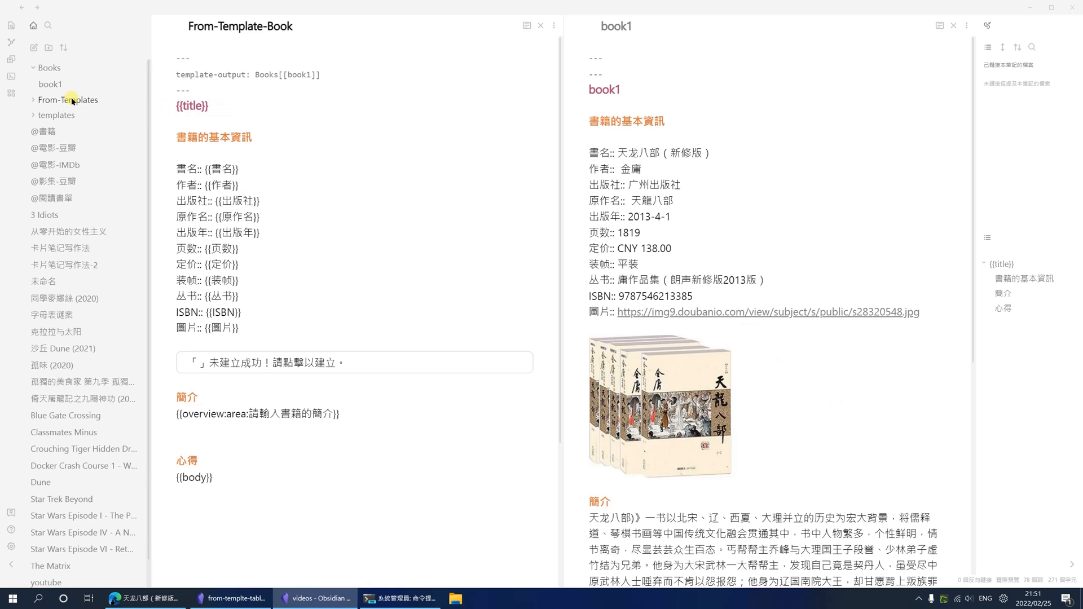
pyautogui.click(70, 101)
pyautogui.rightClick(71, 100)
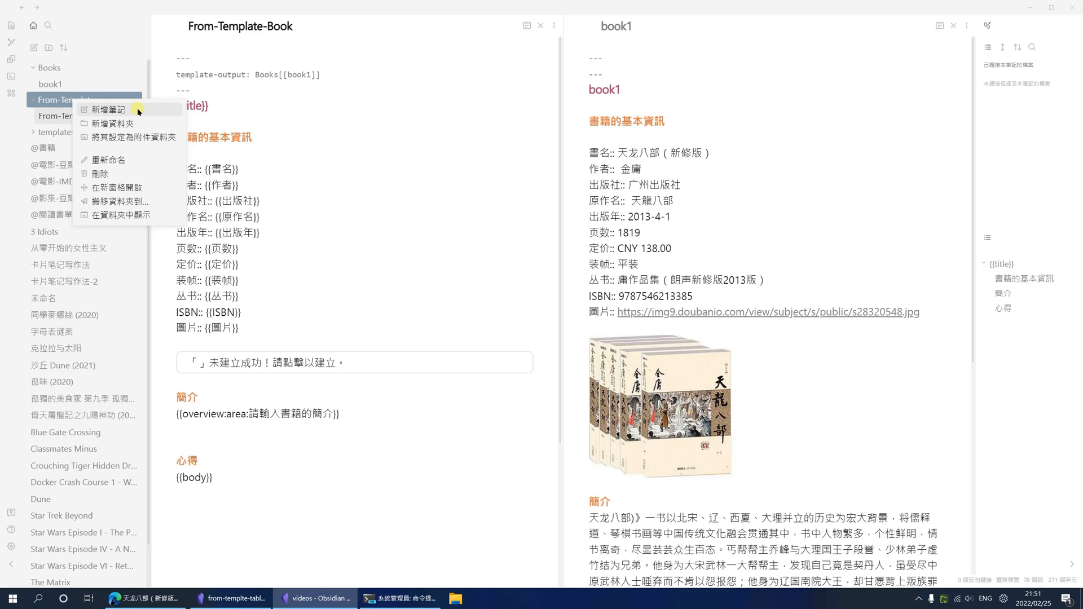
pyautogui.click(109, 110)
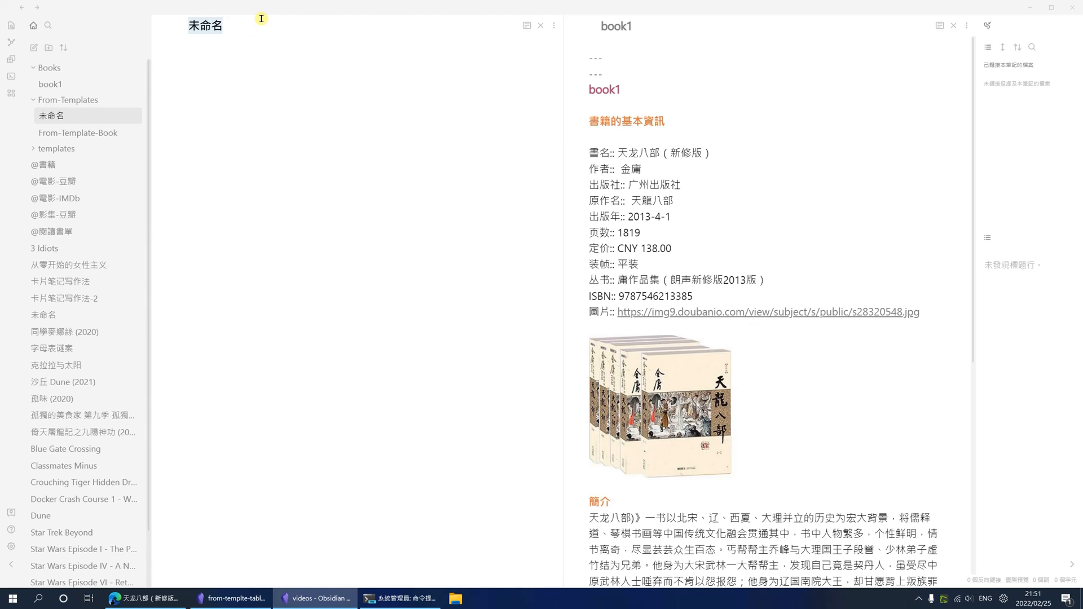
pyautogui.write('From-Template-T')
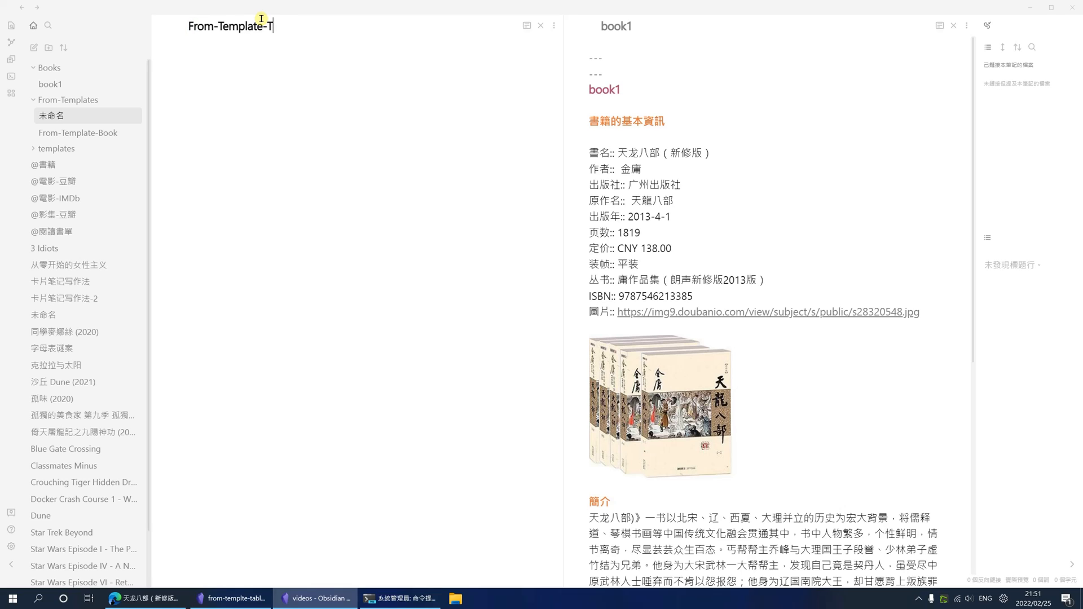
pyautogui.write('able')
pyautogui.press('Return')
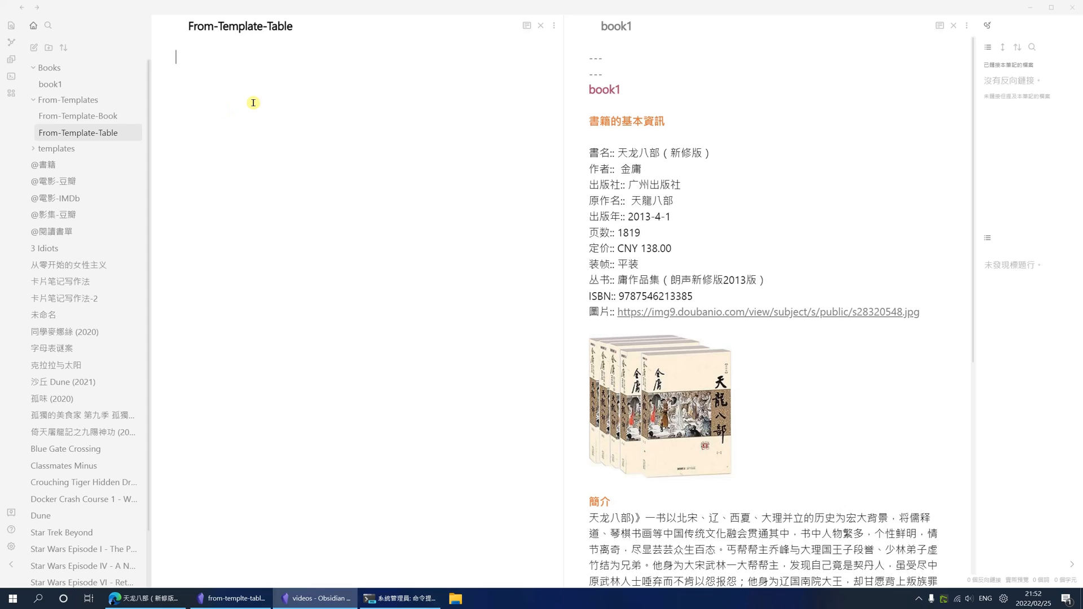
# Paste the table template from the clipboard history, with its frontmatter and Start Date, End date, Project and Task columns, into From-Template-Table.
pyautogui.hotkey('ctrl', '`')
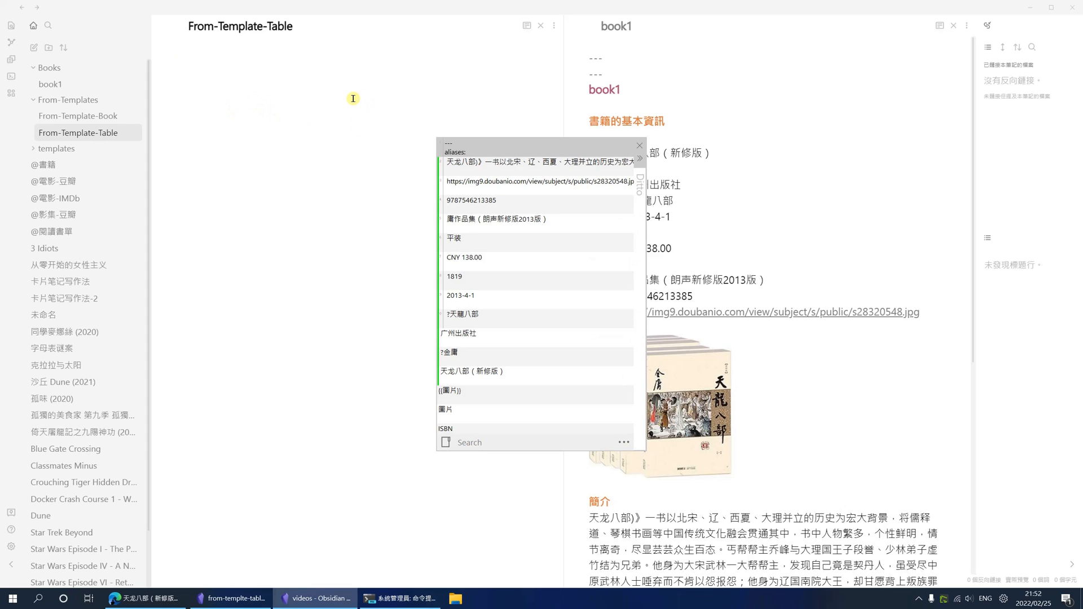
pyautogui.doubleClick(480, 145)
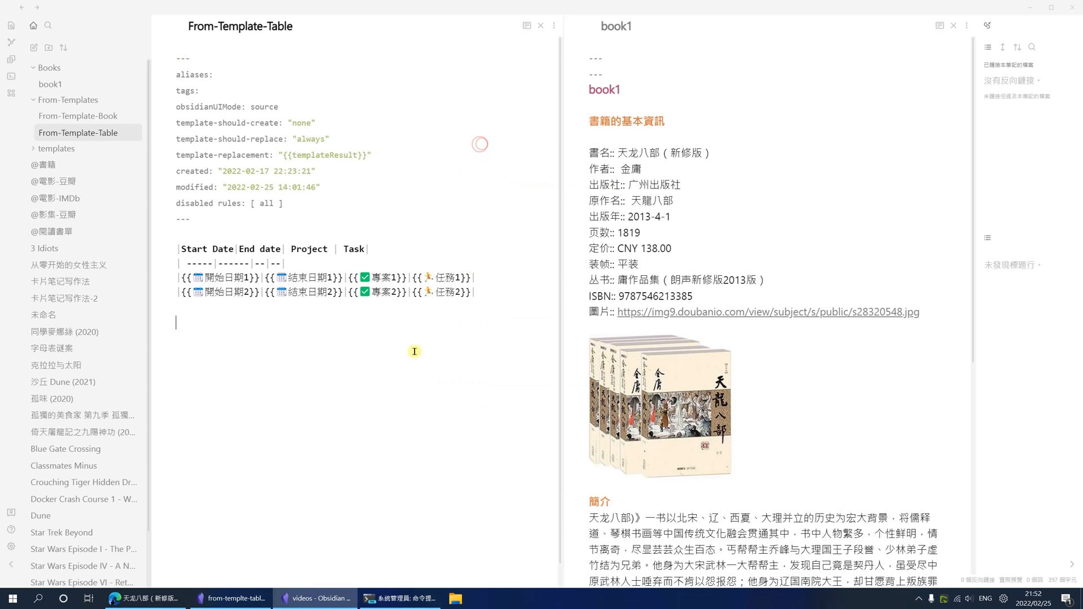
pyautogui.click(228, 252)
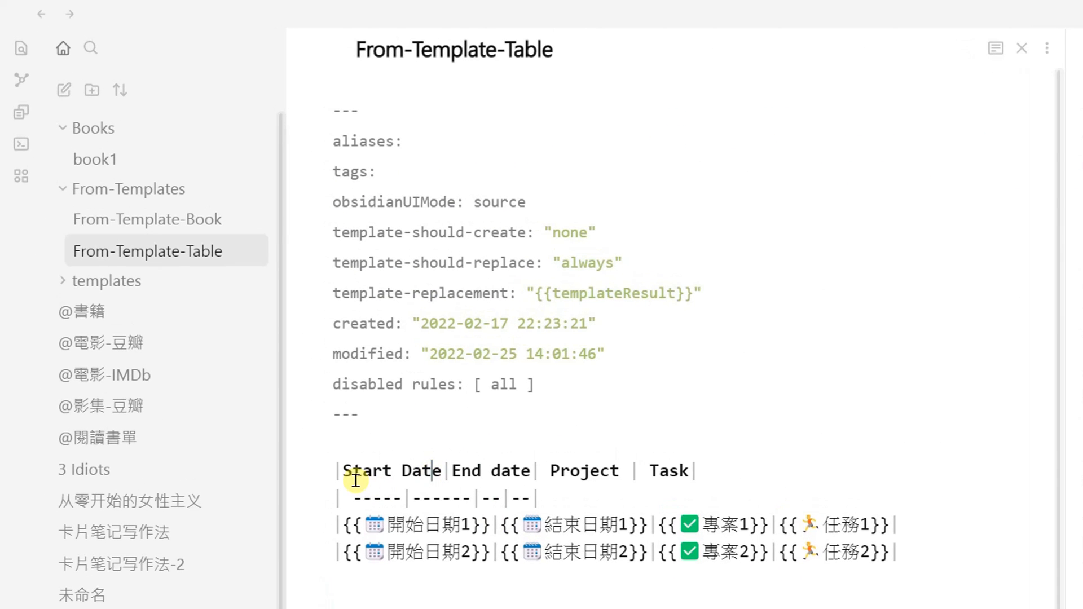
# Examine the template's table: its header row and the date, 專案 and 任務 placeholders in the two rows below.
pyautogui.moveTo(333, 470); pyautogui.dragTo(949, 560)
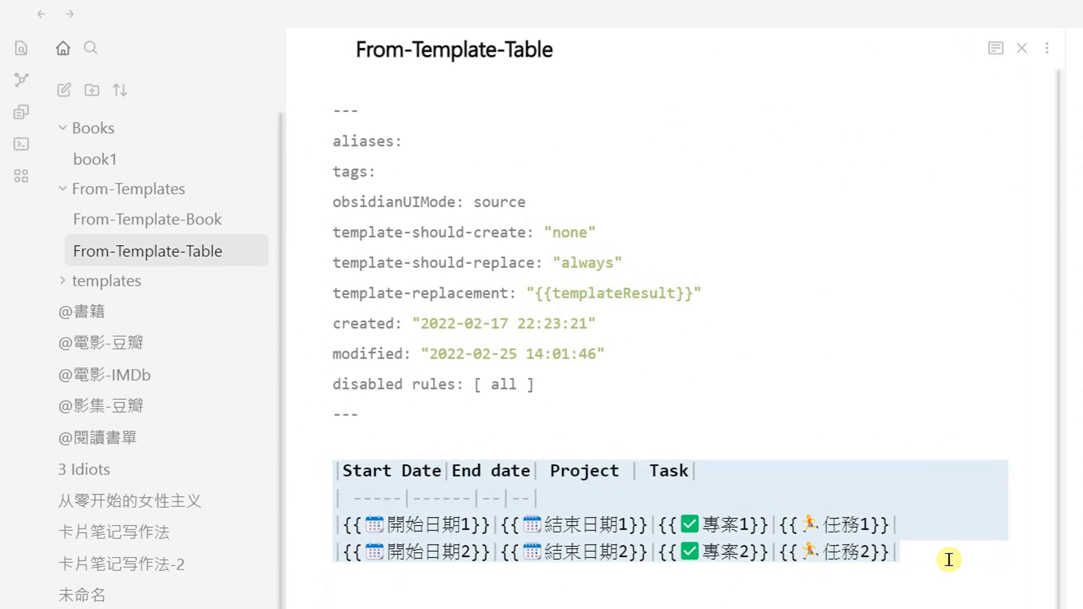
pyautogui.click(482, 470)
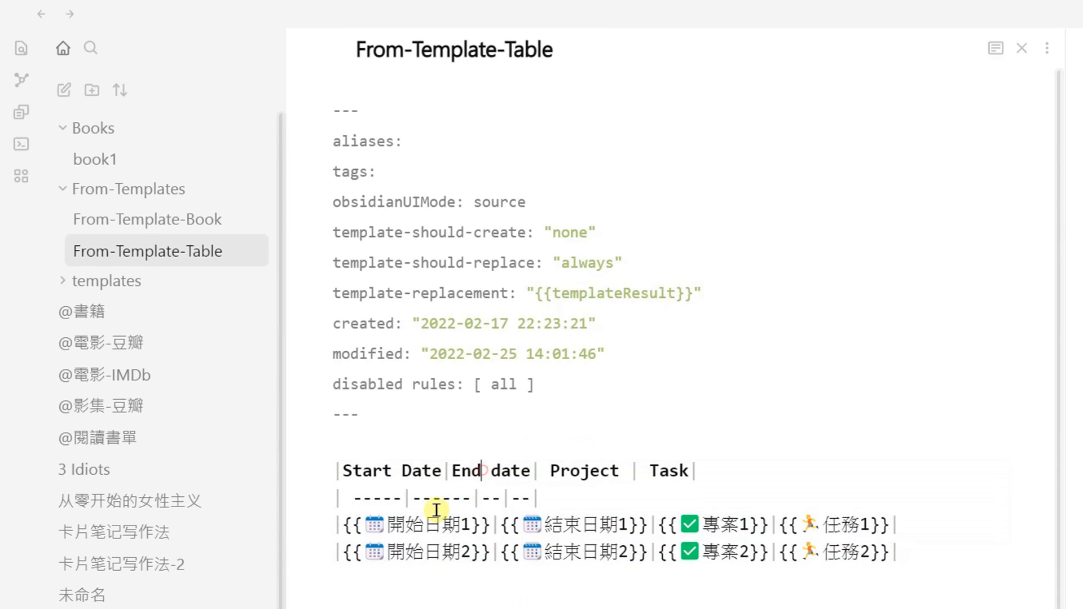
pyautogui.moveTo(341, 470); pyautogui.dragTo(691, 472)
pyautogui.click(552, 470)
pyautogui.click(394, 474)
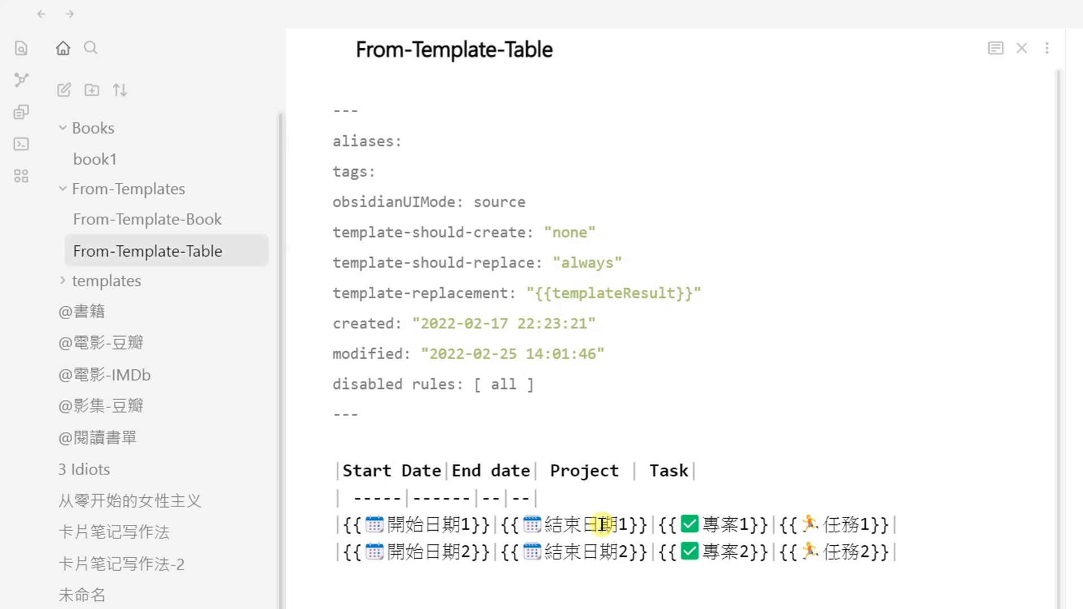
pyautogui.click(878, 523)
# Add the heading "## TEST Table" with empty lines beneath it at the end of book1.
pyautogui.click(1075, 508)
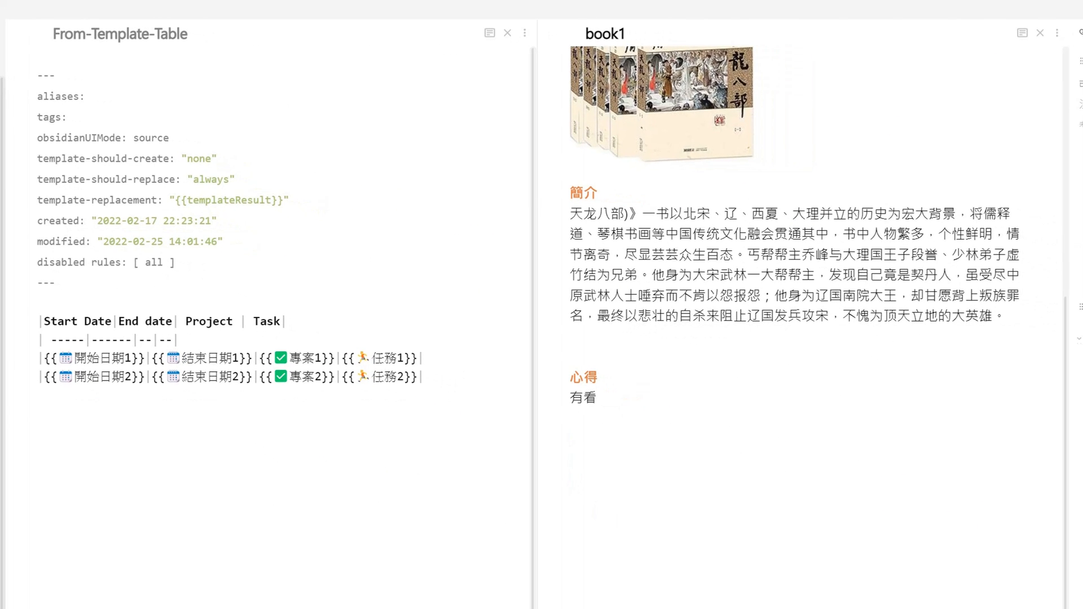
pyautogui.write('## TEST Table')
pyautogui.press('Return')
pyautogui.press('Return')
# Run From Template's Re-index Templates command with the cursor placed below the template table in From-Template-Table.
pyautogui.click(218, 286)
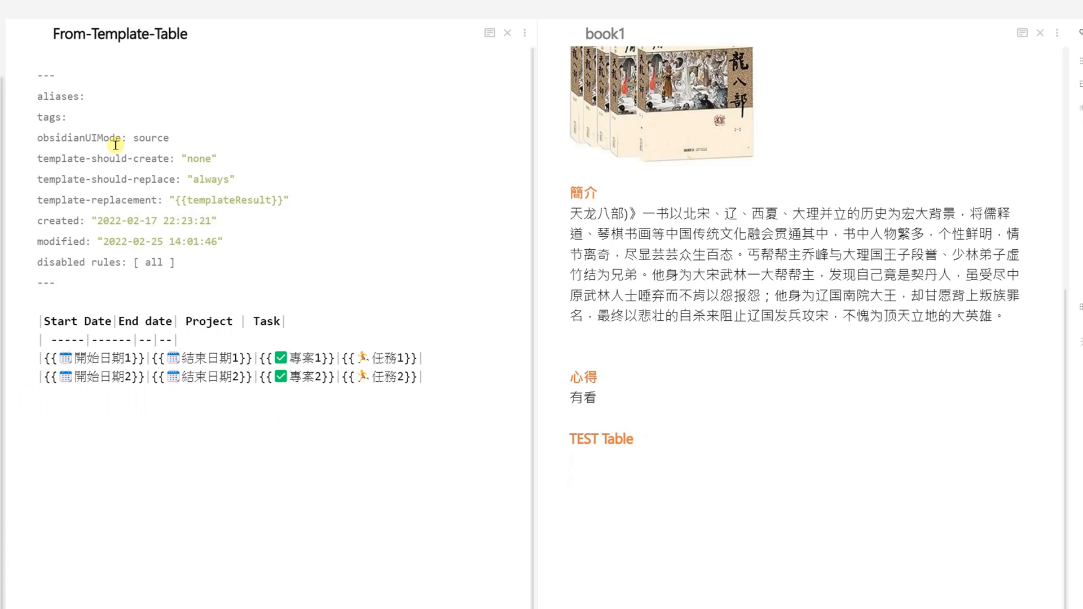
pyautogui.click(226, 437)
pyautogui.hotkey('ctrl', 'p')
pyautogui.write('from')
pyautogui.press('Down')
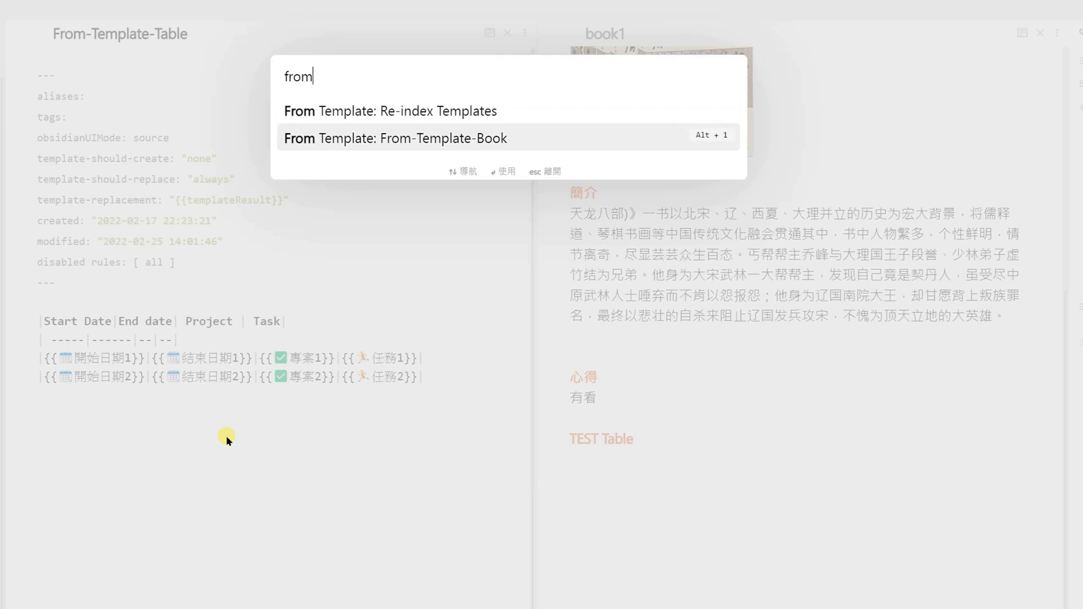
pyautogui.press('Up')
pyautogui.click(438, 108)
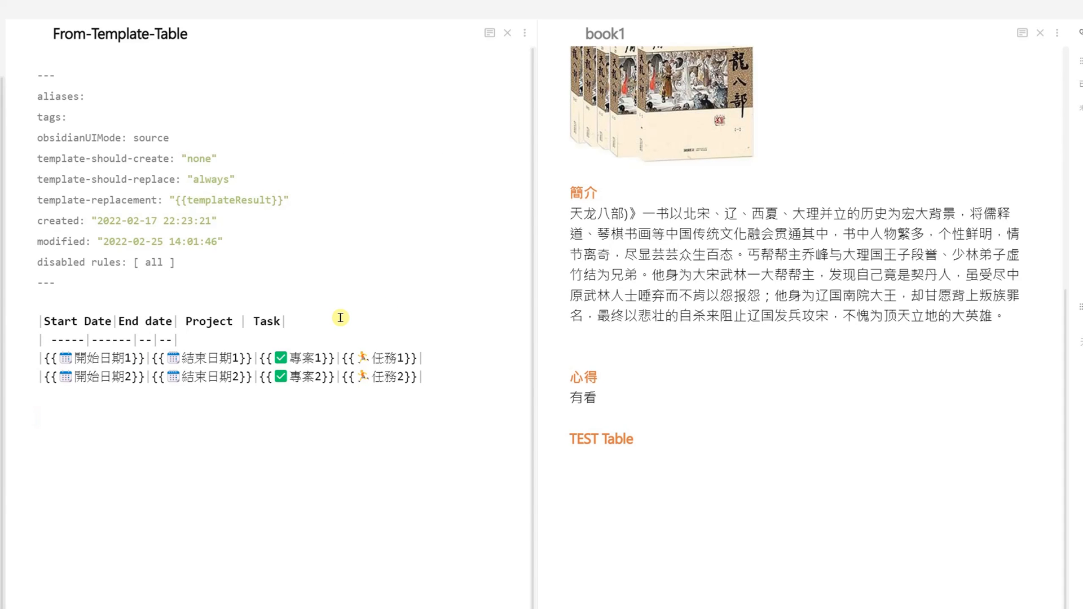
# Run the From-Template-Table template inside its own note and give the form the title task1.
pyautogui.hotkey('ctrl', 'p')
pyautogui.write('from')
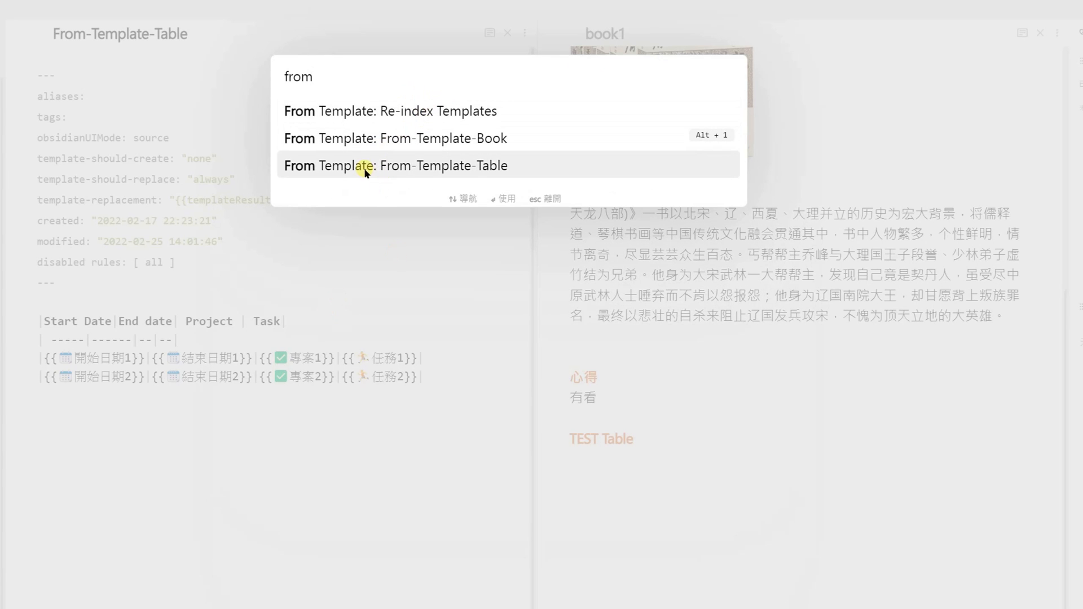
pyautogui.click(457, 167)
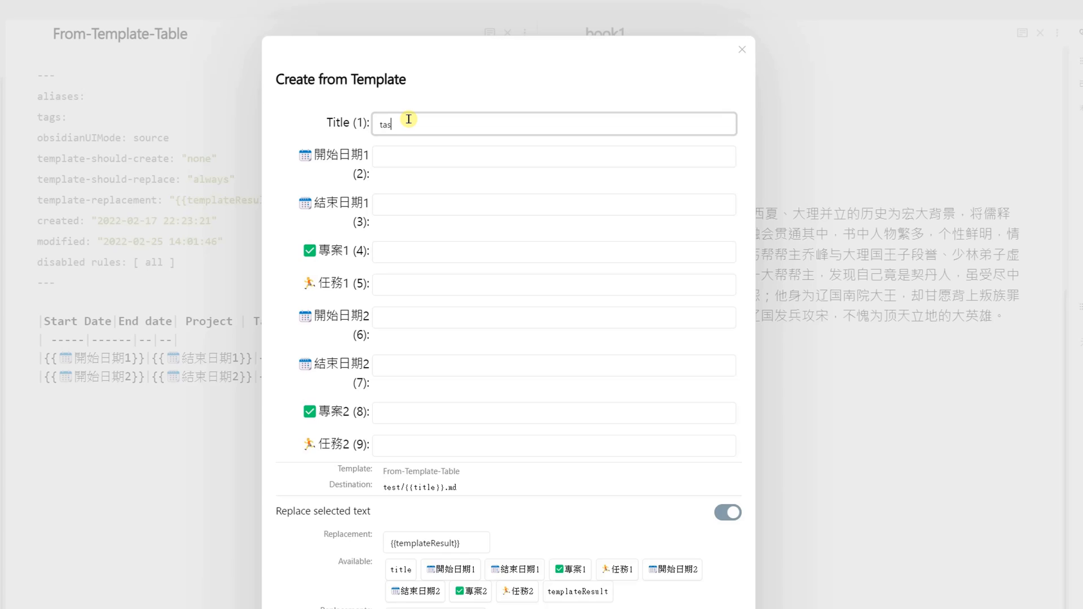
pyautogui.doubleClick(423, 120)
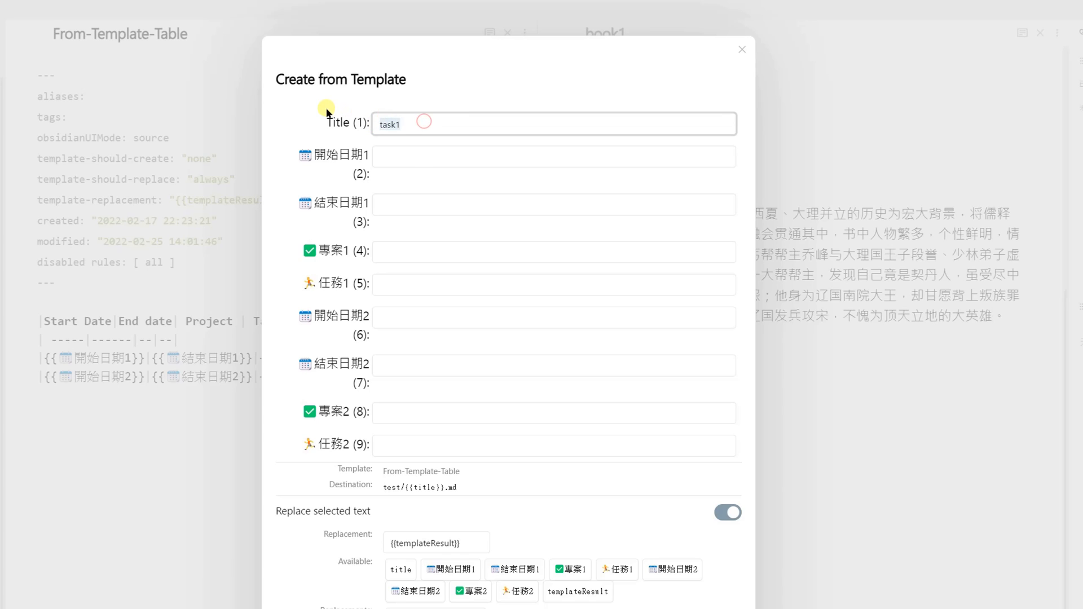
# Fill in the form's first row with start date 2022/02/15, end date 2022/02/28, project AAA and task aaa.
pyautogui.click(389, 157)
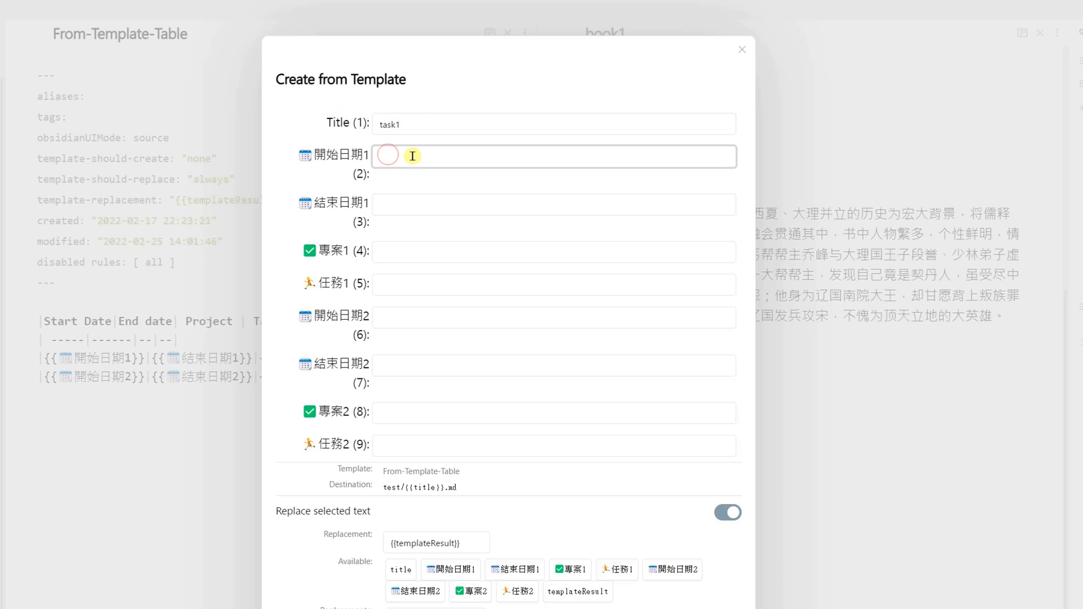
pyautogui.write('2022/02/15')
pyautogui.click(384, 199)
pyautogui.write('2022/02/25')
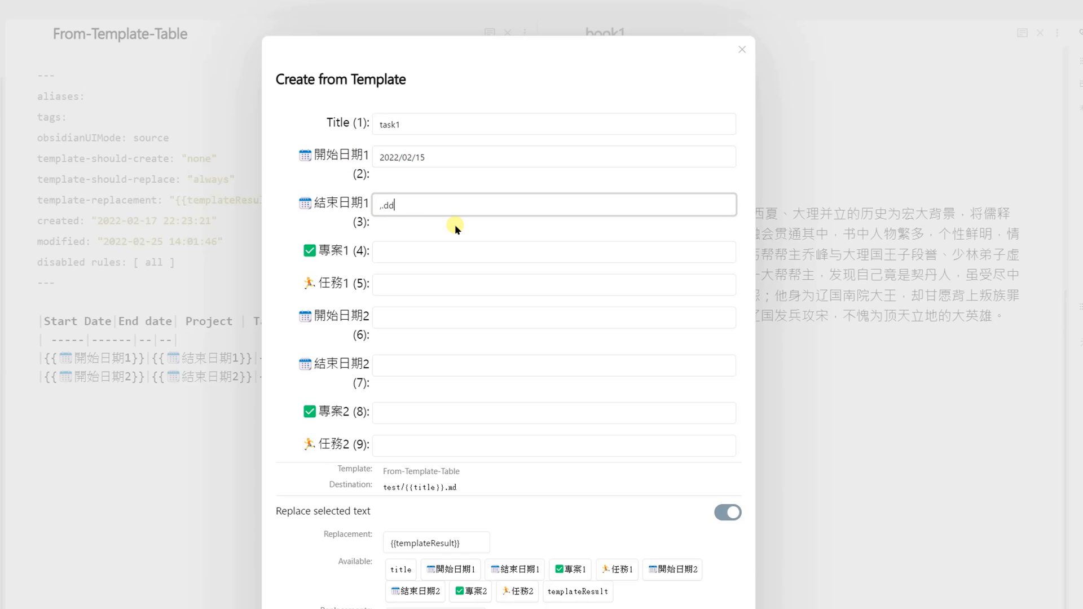
pyautogui.press('BackSpace')
pyautogui.write('8')
pyautogui.click(413, 248)
pyautogui.write('AAA')
pyautogui.click(473, 289)
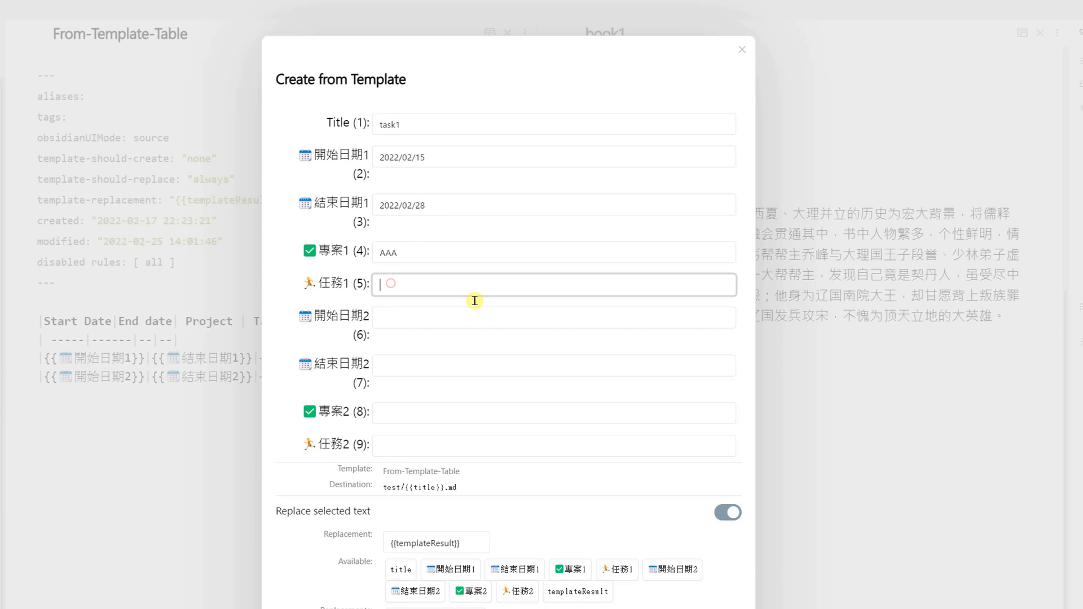
pyautogui.write('aaa')
# Fill in the form's second row with start date 2022/02/01, end date 2022/02/25, project BBB and task bbb.
pyautogui.click(499, 317)
pyautogui.write('2022/02/01')
pyautogui.click(386, 368)
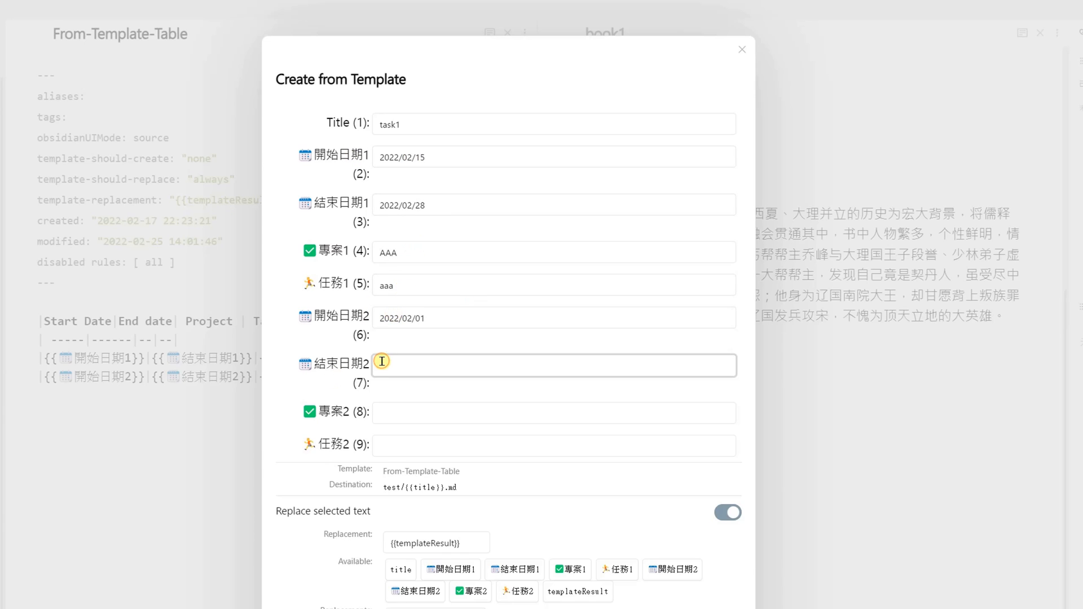
pyautogui.write('2022/02/25')
pyautogui.click(387, 414)
pyautogui.write('BBB')
pyautogui.click(387, 445)
pyautogui.write('bbb')
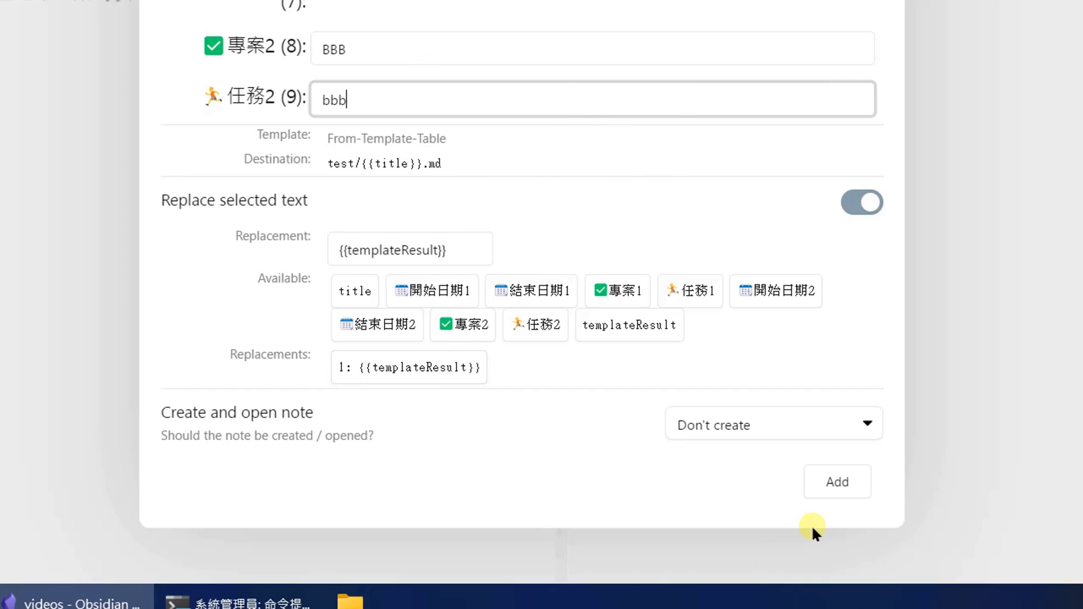
# Insert the filled-in task1 table into From-Template-Table and cut it out of the note again.
pyautogui.click(848, 484)
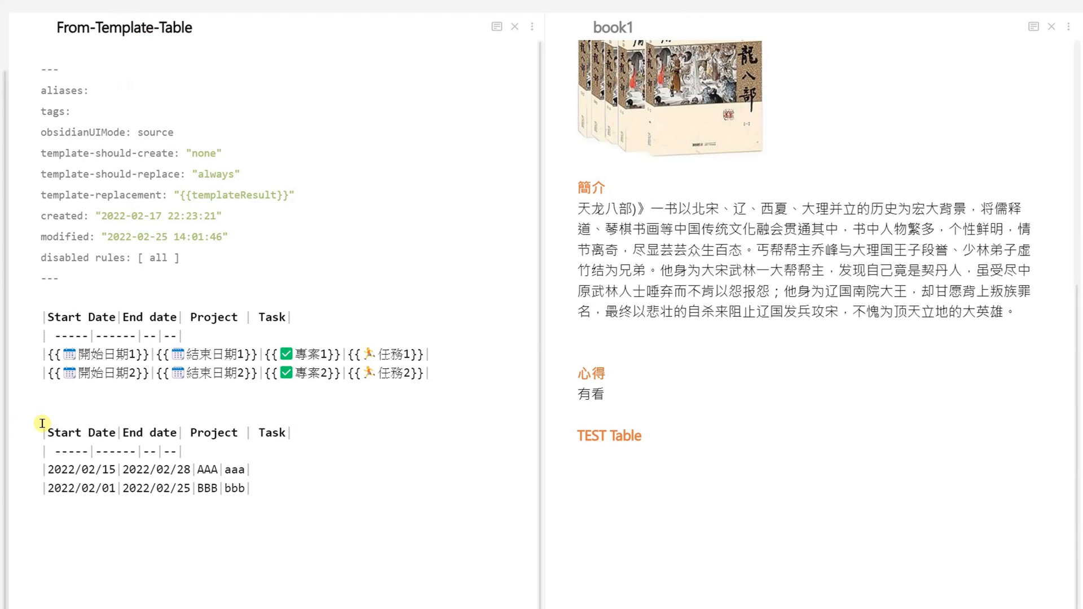
pyautogui.moveTo(42, 423); pyautogui.dragTo(58, 550)
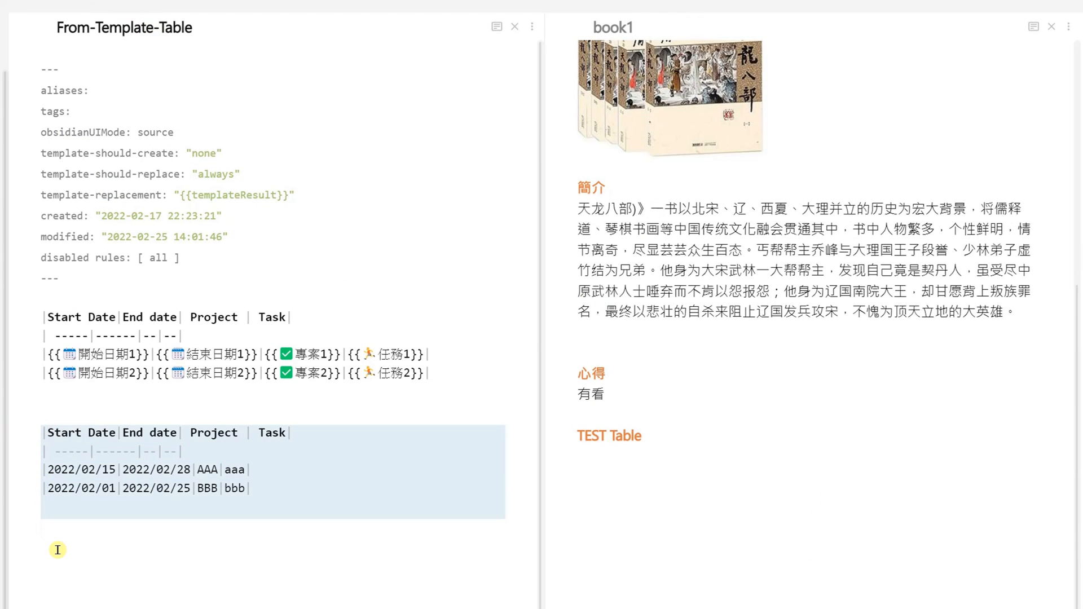
pyautogui.hotkey('ctrl', 'x')
# Run the From-Template-Table template beneath the TEST Table heading in book1 and give the form the title task2.
pyautogui.click(600, 469)
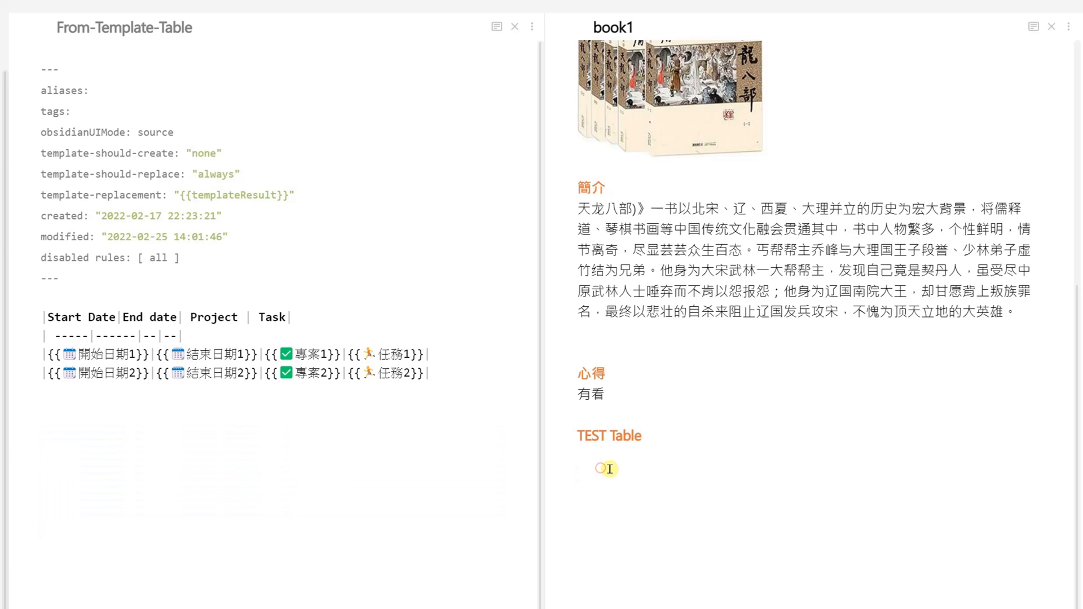
pyautogui.hotkey('ctrl', 'p')
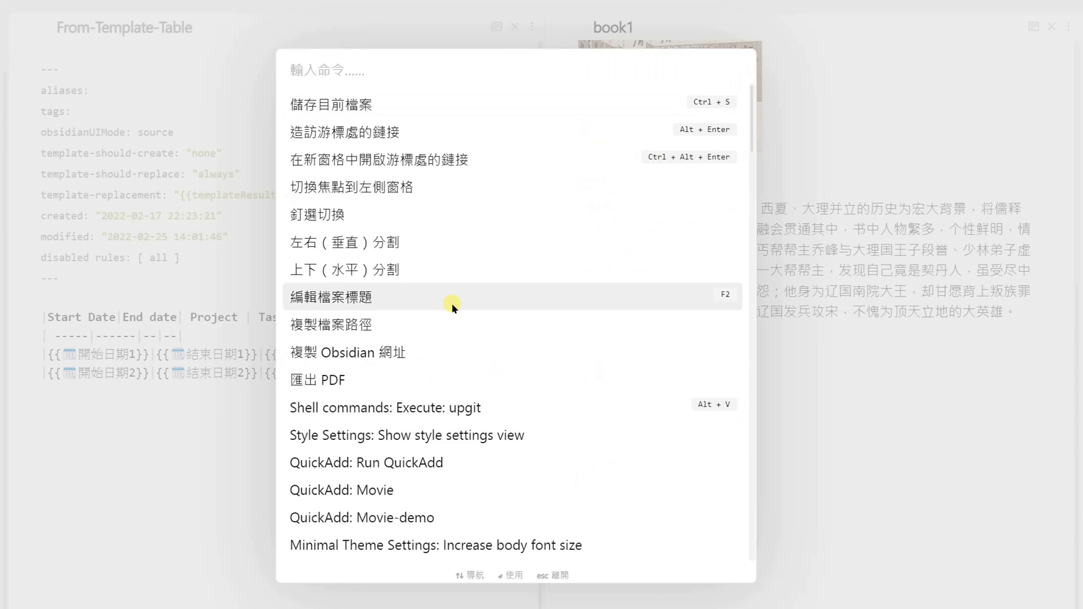
pyautogui.write('from')
pyautogui.press('Down')
pyautogui.press('Down')
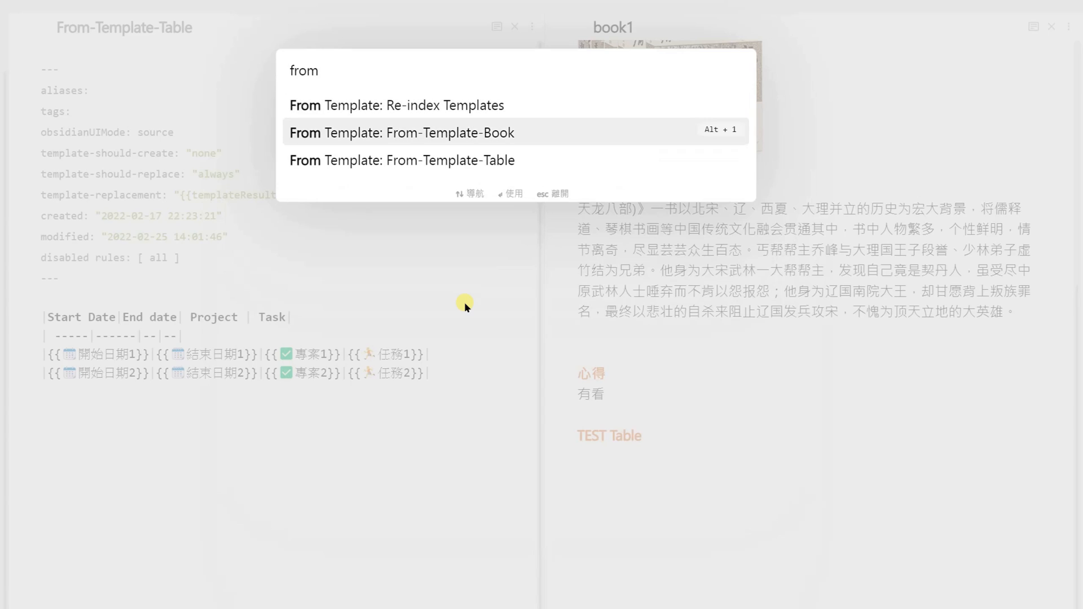
pyautogui.press('Return')
pyautogui.click(405, 117)
pyautogui.write('ta')
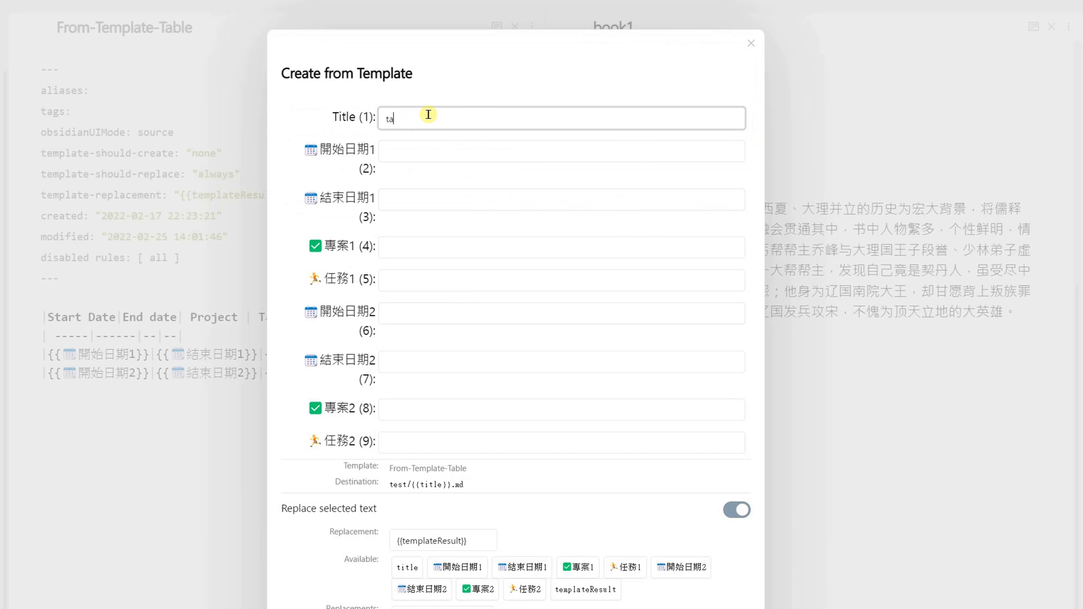
pyautogui.write('sk2')
# Enter start date 2022/02/21, end date 2022/02/28, project AAA and task aaa for the first row of the task2 form.
pyautogui.click(394, 152)
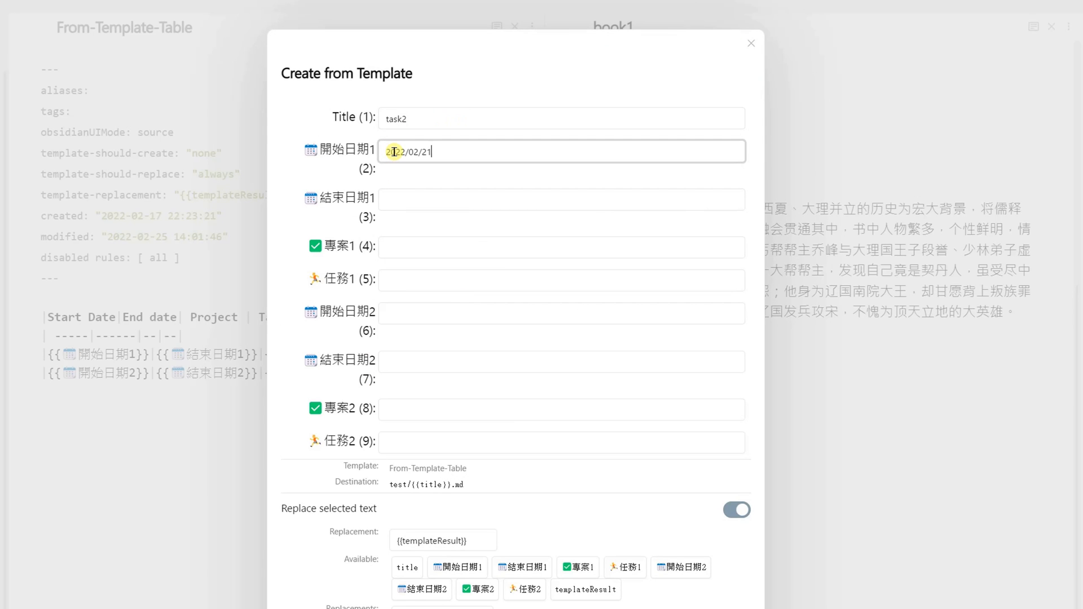
pyautogui.click(416, 197)
pyautogui.write('2022/02/25')
pyautogui.click(418, 247)
pyautogui.write('AAA')
pyautogui.click(438, 287)
pyautogui.write('aaa')
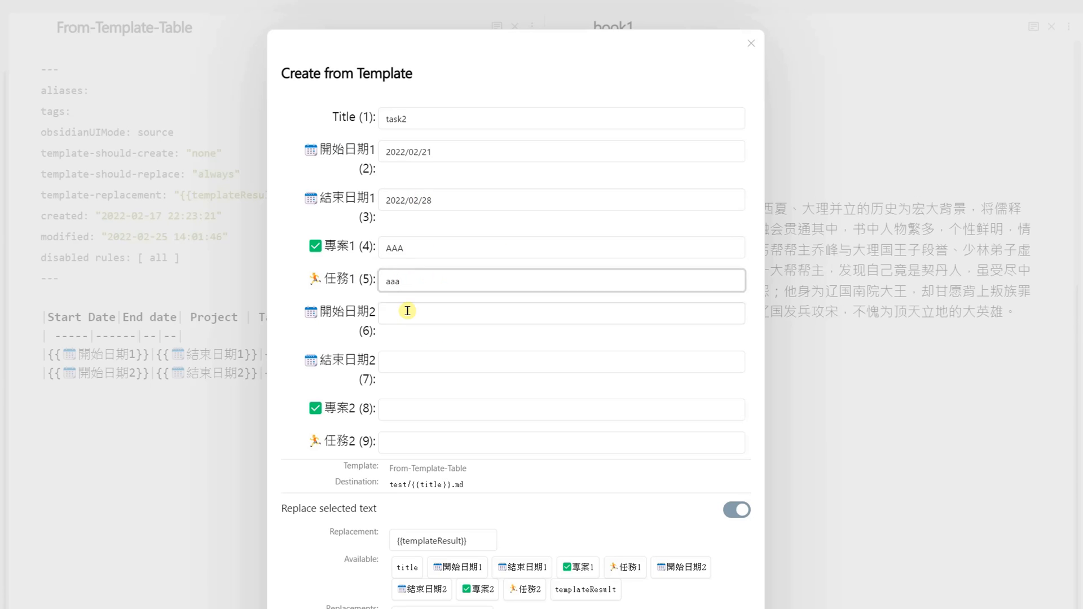
# Enter start date 2022/02/01, end date 2022/02/25, project BBB and task bbb for the second row of the task2 form.
pyautogui.click(394, 316)
pyautogui.write('2022/02/01')
pyautogui.press('Tab')
pyautogui.write('2022/02/25')
pyautogui.click(404, 409)
pyautogui.write('BBB')
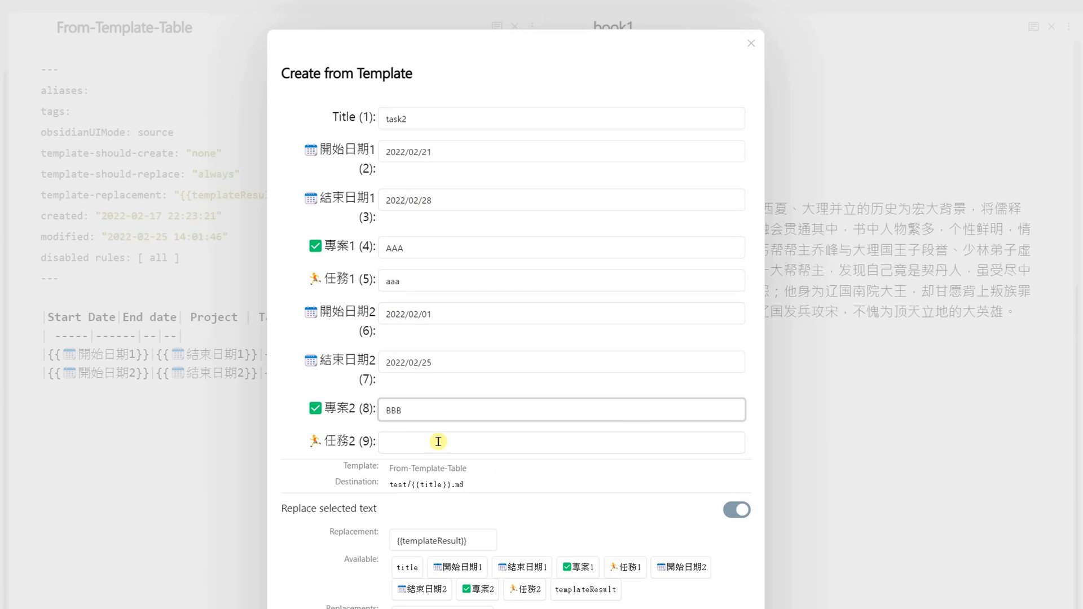
pyautogui.click(438, 442)
pyautogui.write('bbb')
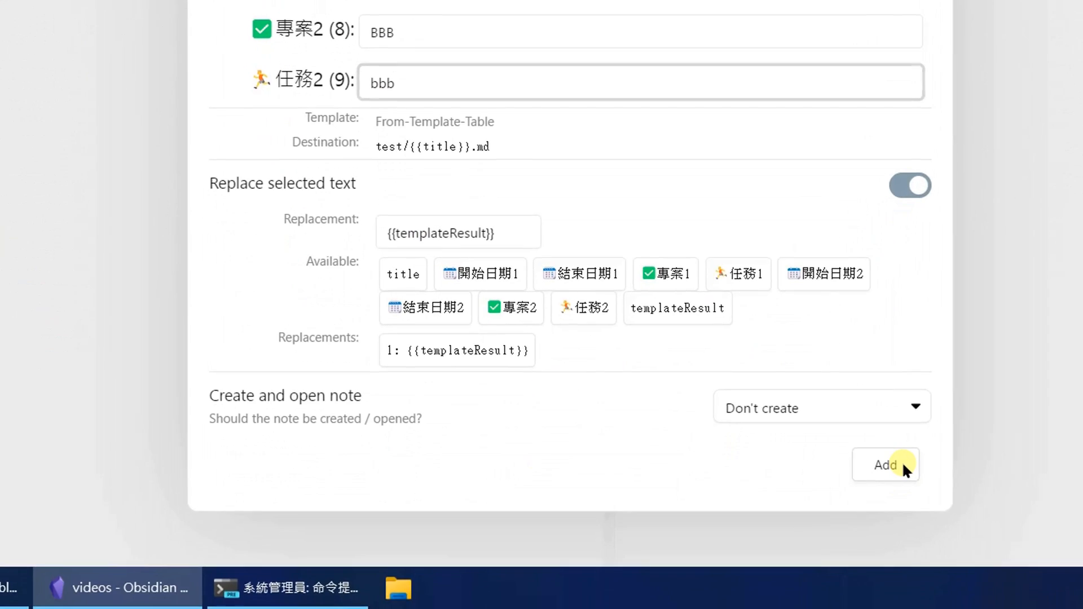
# Add the filled-in task2 table under the TEST Table heading in book1 and look over the rendered note.
pyautogui.click(902, 461)
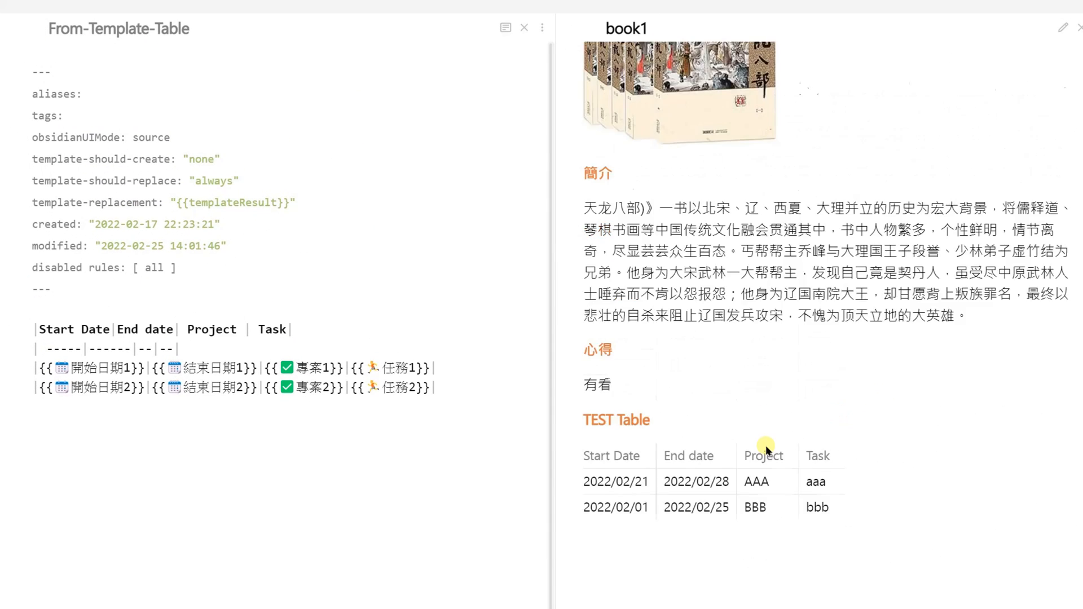
pyautogui.scroll(5, 767, 445)
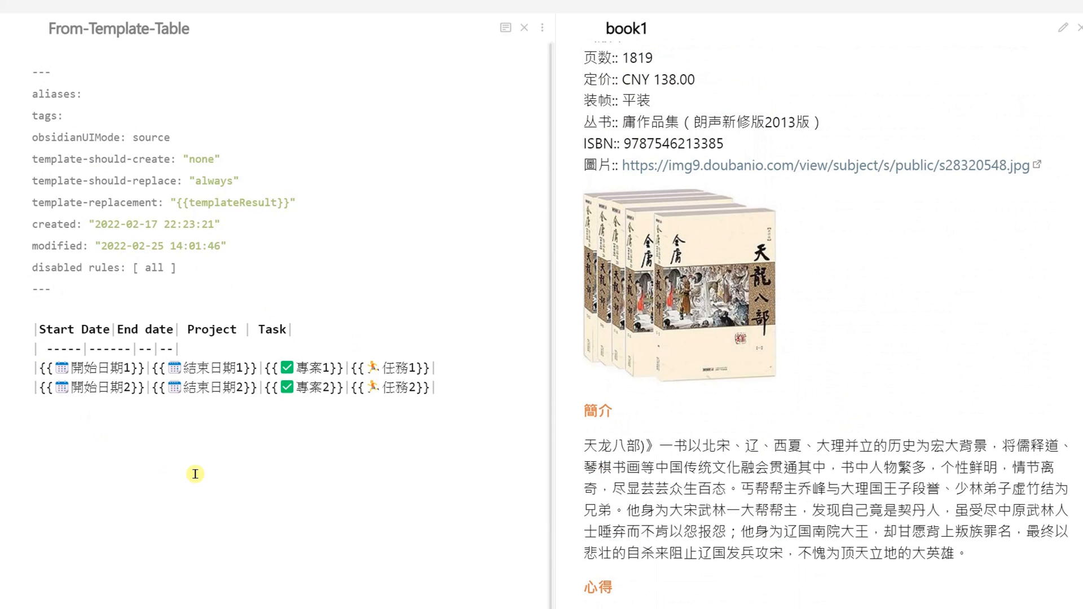
pyautogui.scroll(-7, 1013, 503)
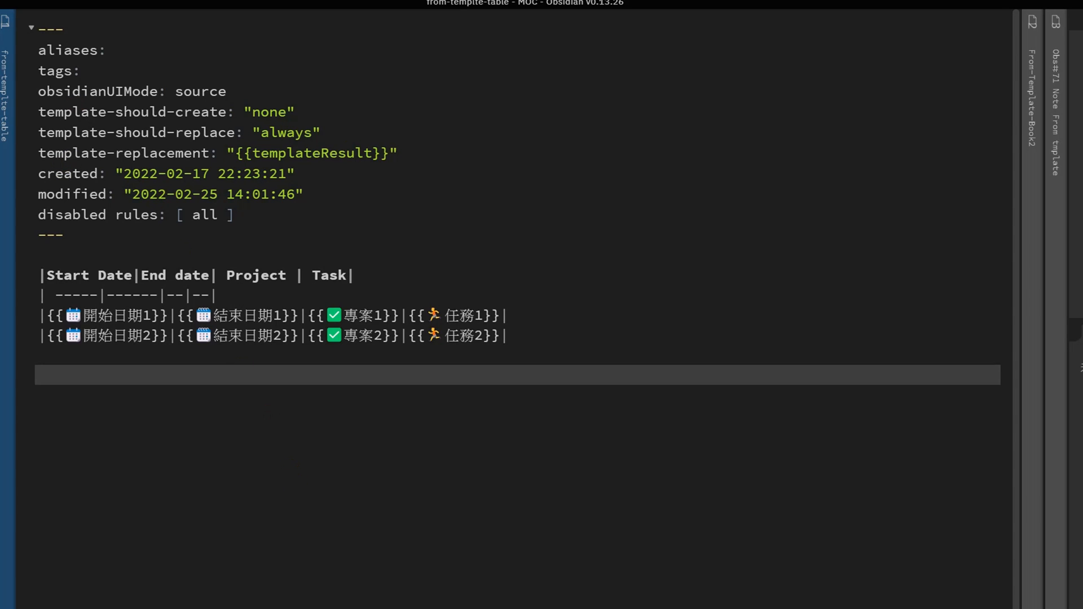
# Open the note "Obs#72 Step by Step From Template建立筆記實例操作" in the MOC vault at its section 書籍模板範例.
pyautogui.click(1, 40)
pyautogui.click(391, 269)
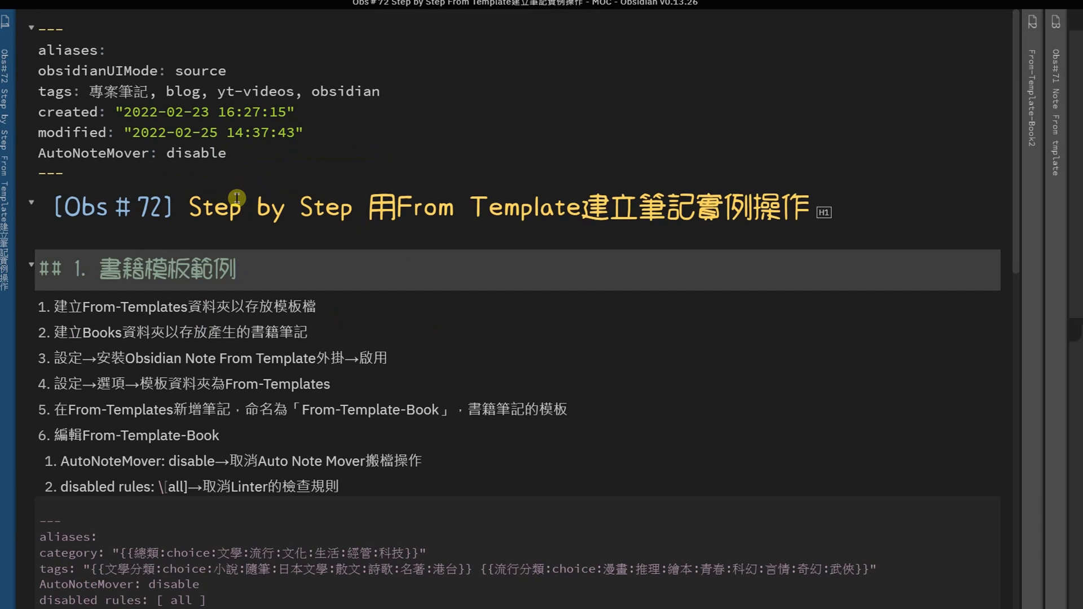